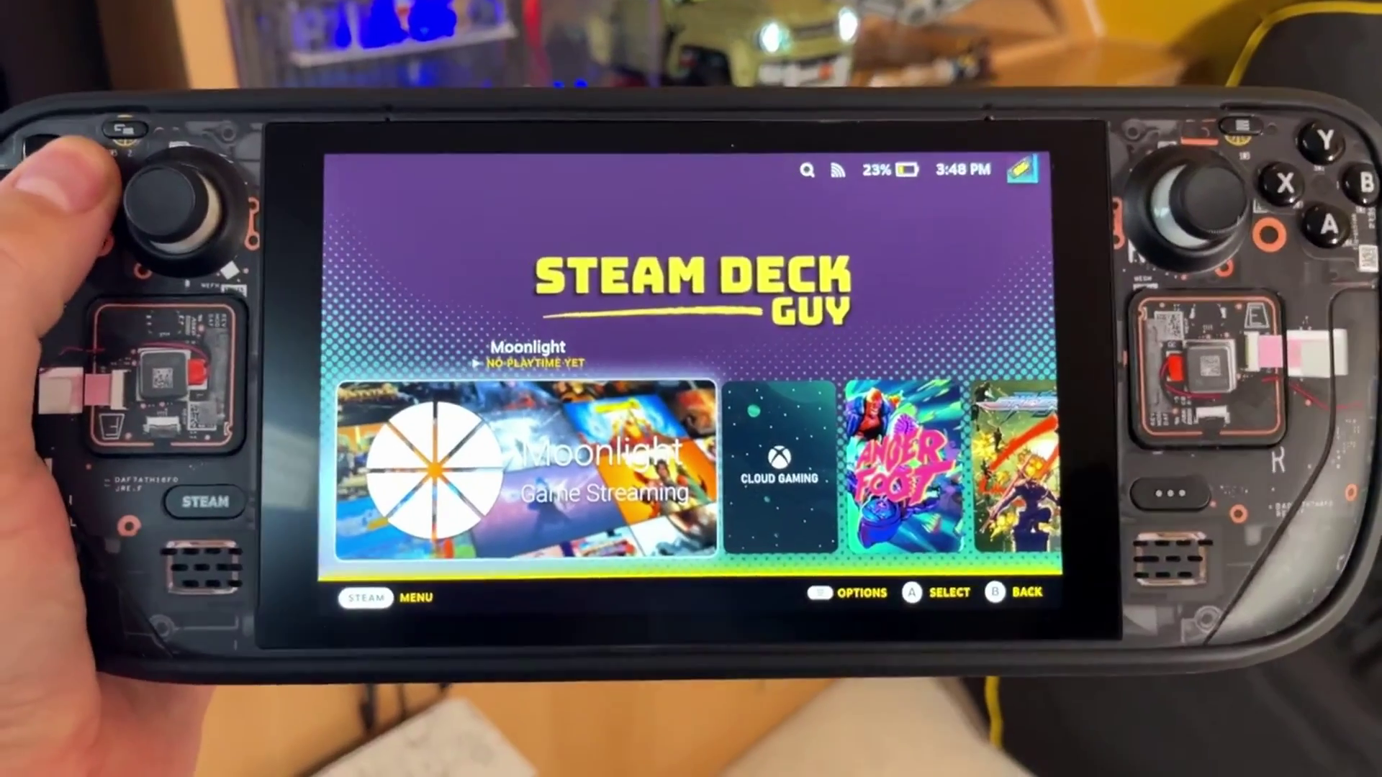
{"action": "key", "text": "Right"}
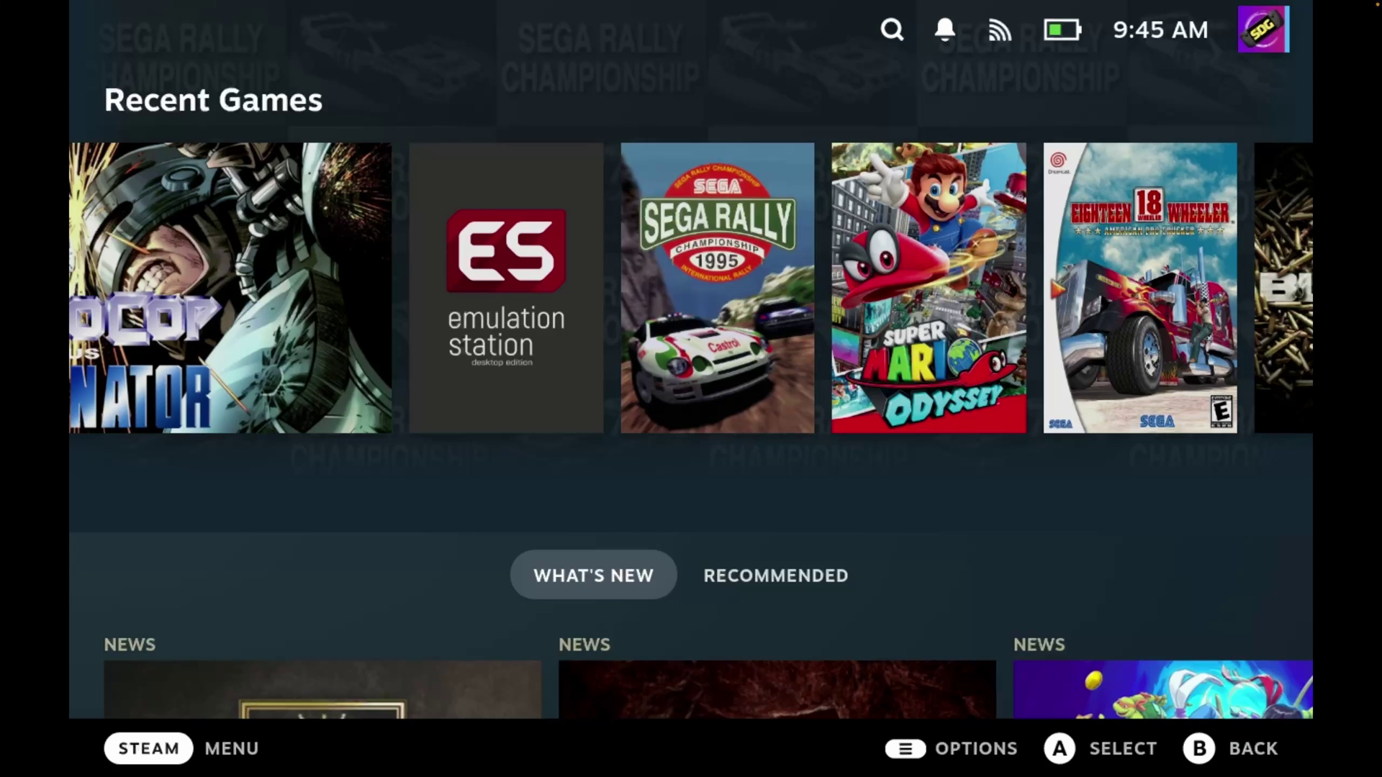
- Review the System Update Channel choices in the Steam Deck's System settings without changing the selected channel
{"action": "key", "text": "ctrl+1"}
{"action": "key", "text": "Up"}
{"action": "key", "text": "Up"}
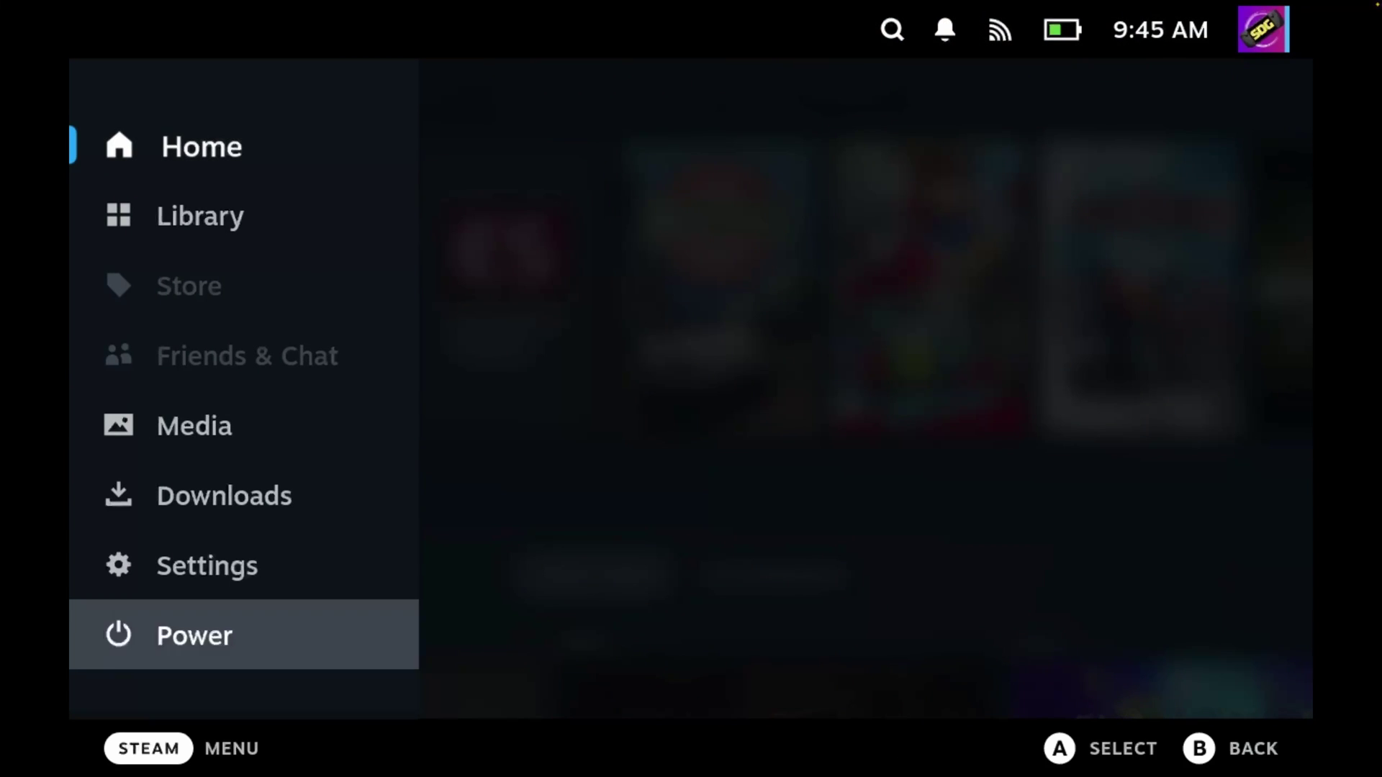
{"action": "key", "text": "Return"}
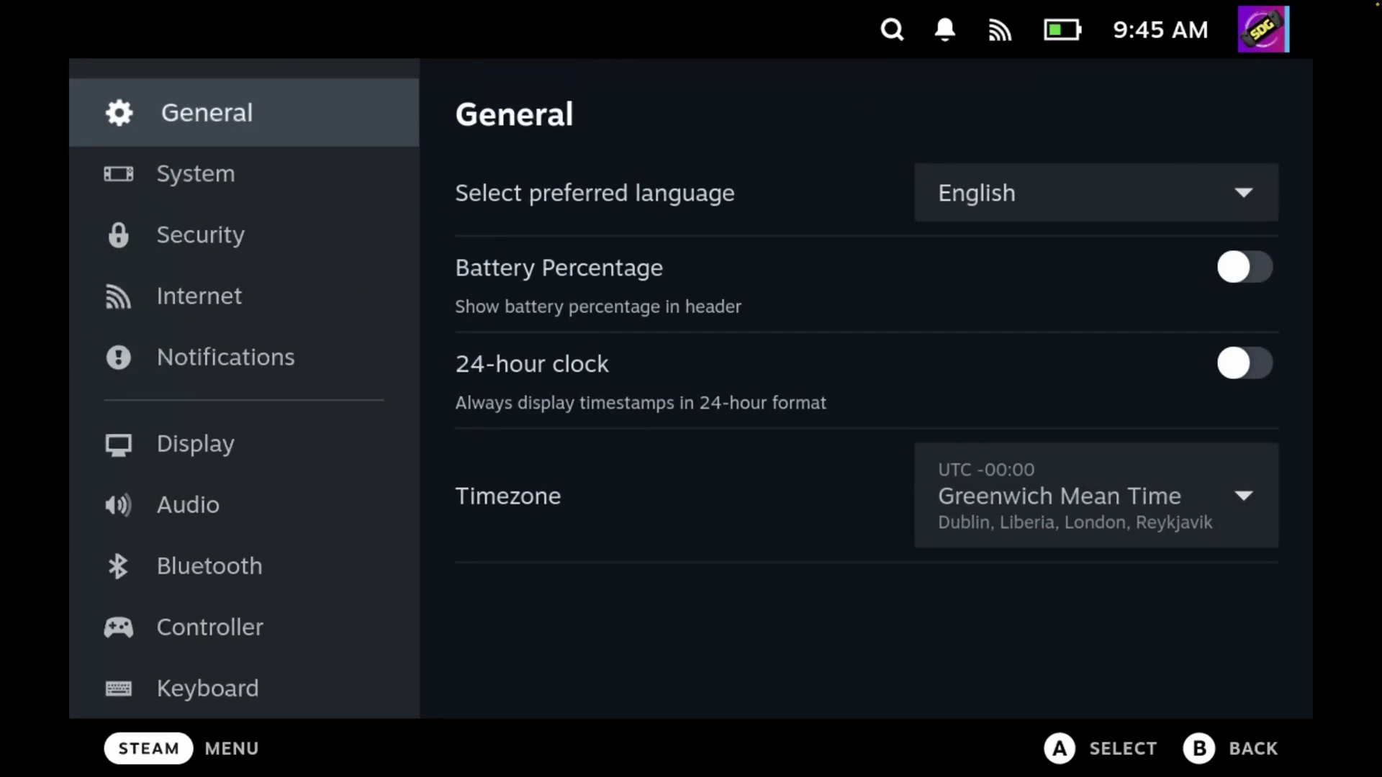
{"action": "key", "text": "Down"}
{"action": "key", "text": "Right"}
{"action": "key", "text": "Down"}
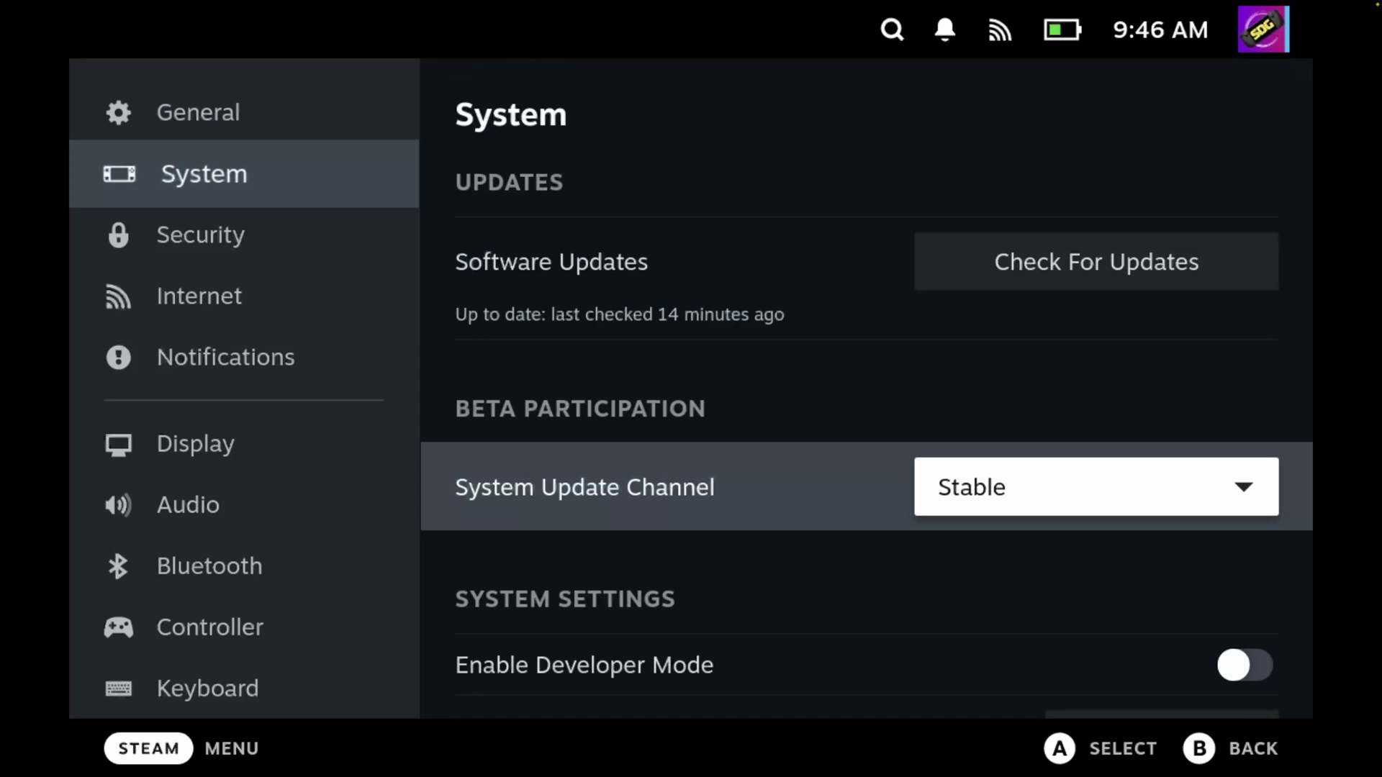
{"action": "key", "text": "Return"}
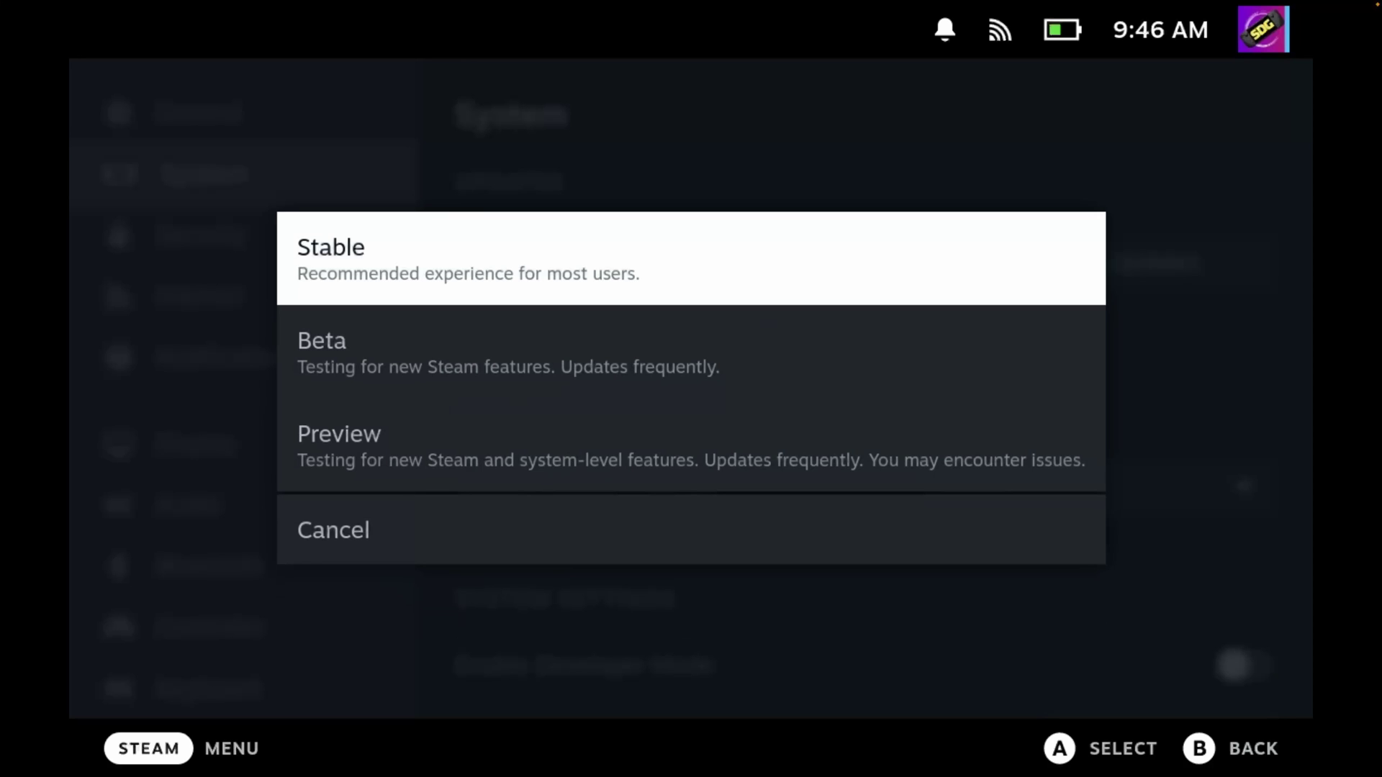
{"action": "key", "text": "Down"}
{"action": "key", "text": "Down"}
{"action": "key", "text": "Escape"}
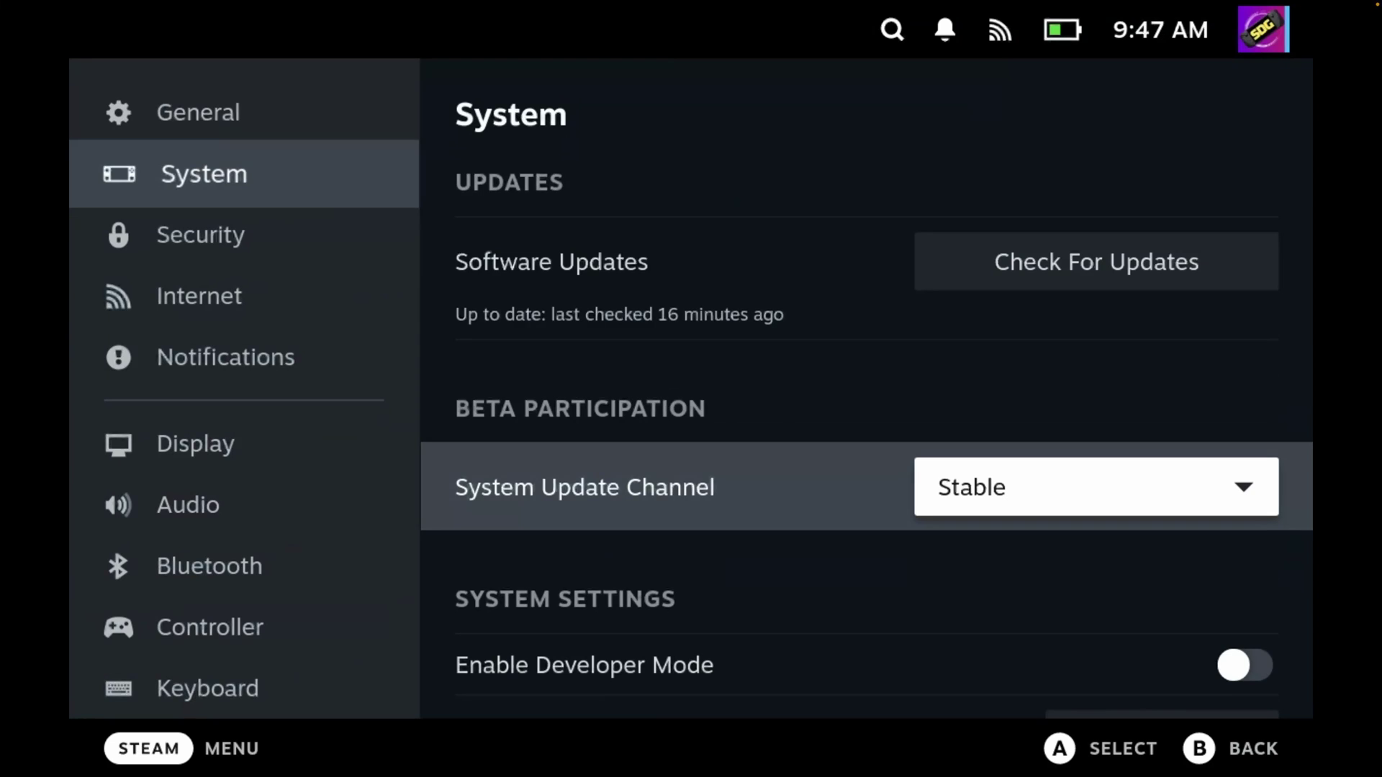
{"action": "key", "text": "Escape"}
{"action": "key", "text": "Escape"}
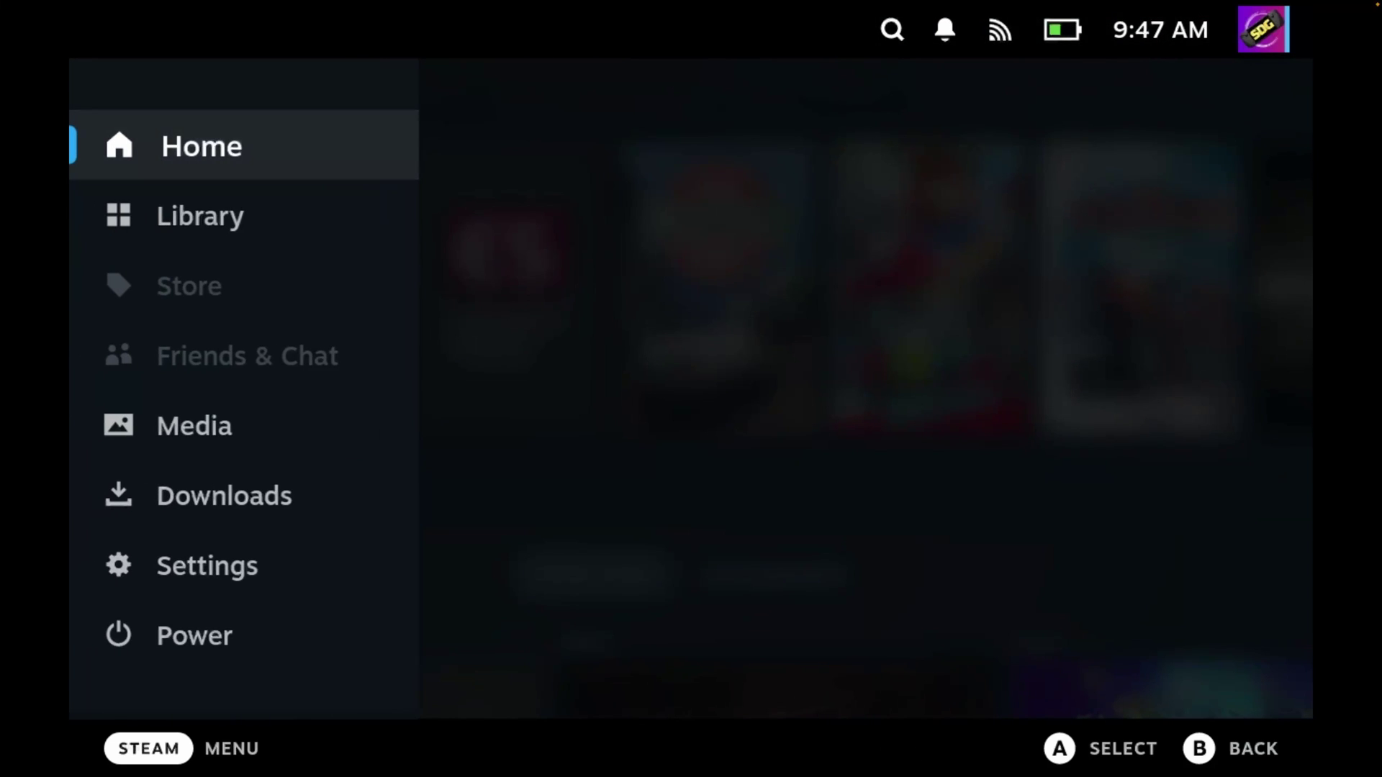
- Switch the Steam Deck from Gaming Mode to Desktop Mode
{"action": "key", "text": "Up"}
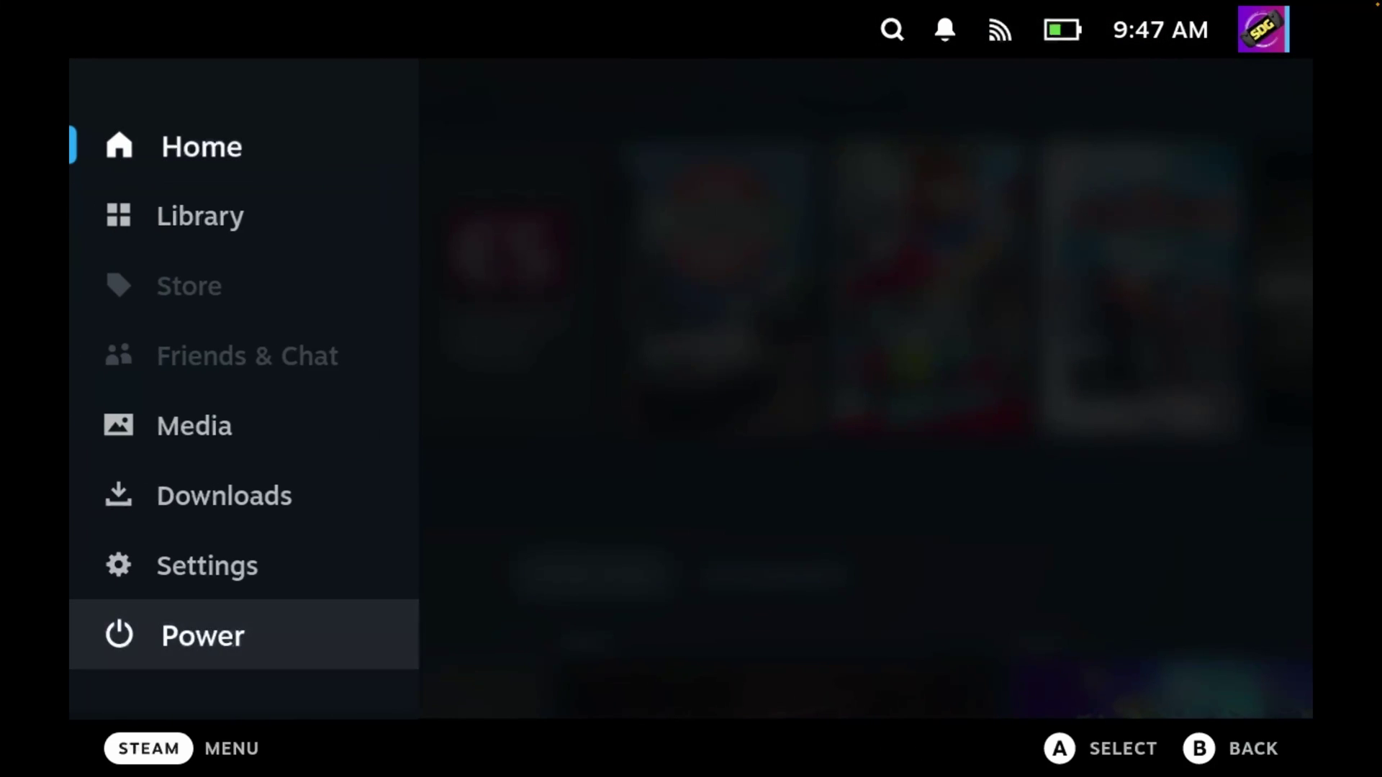
{"action": "key", "text": "Return"}
{"action": "key", "text": "Down"}
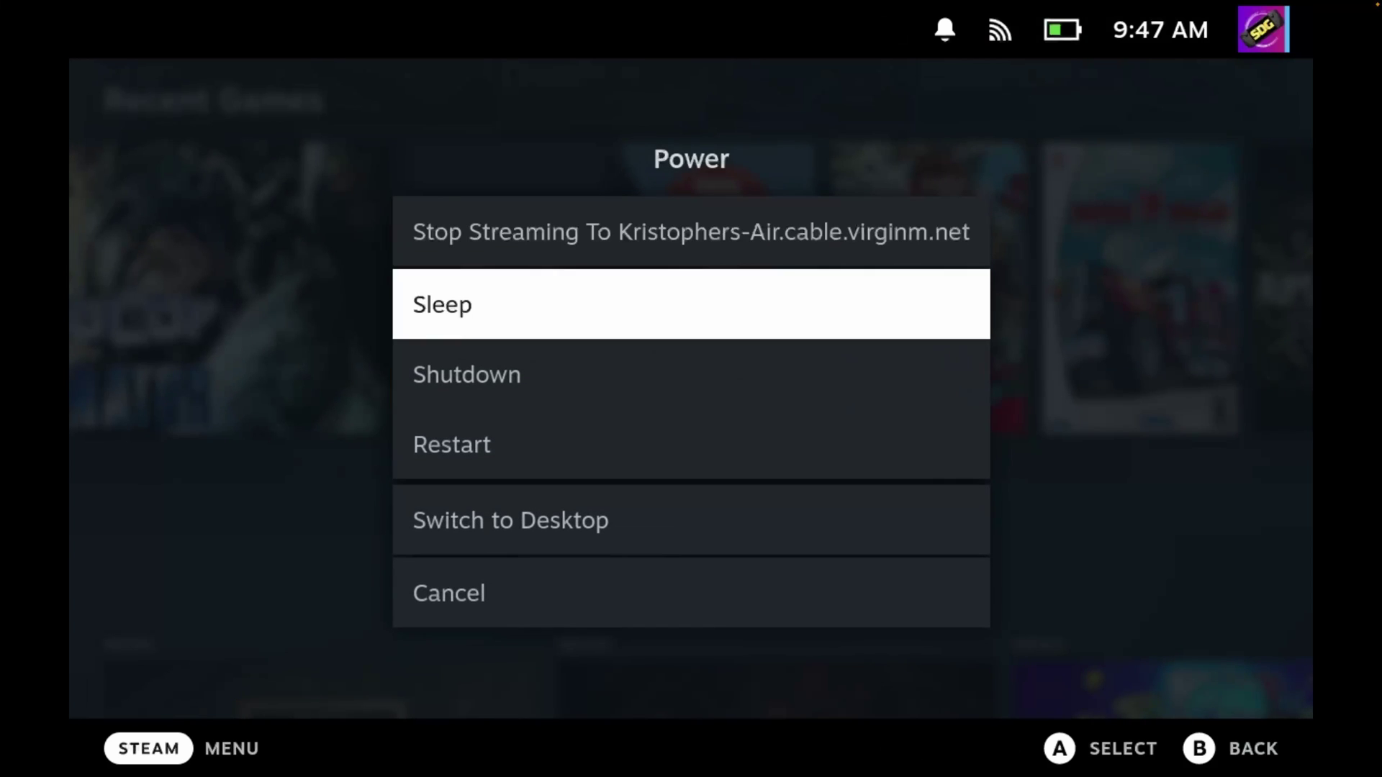
{"action": "key", "text": "Down"}
{"action": "key", "text": "Down"}
{"action": "key", "text": "Down"}
{"action": "key", "text": "Return"}
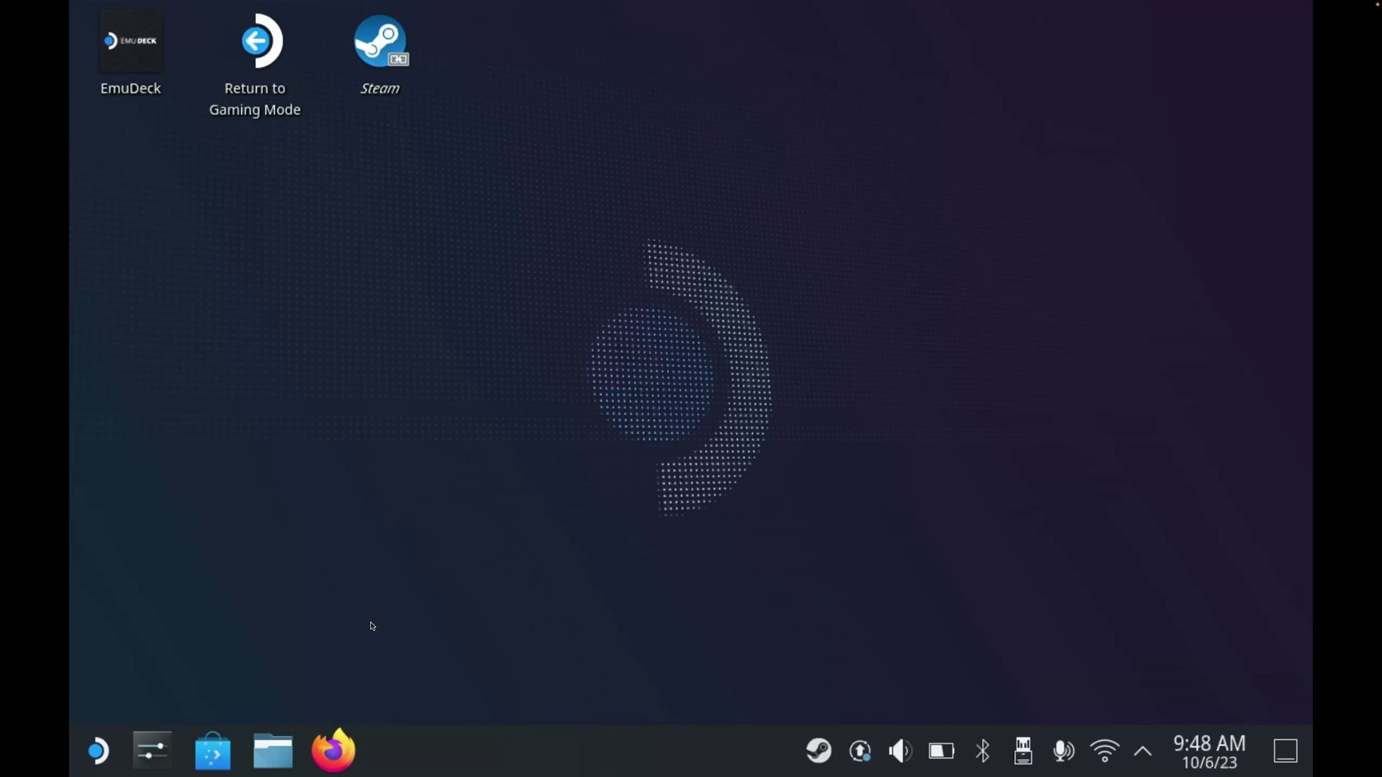
- Go to decky.xyz in Firefox, save the installer's download link to the Desktop as decky_installer.desktop.download, and close the browser
{"action": "left_click", "coordinate": [346, 754]}
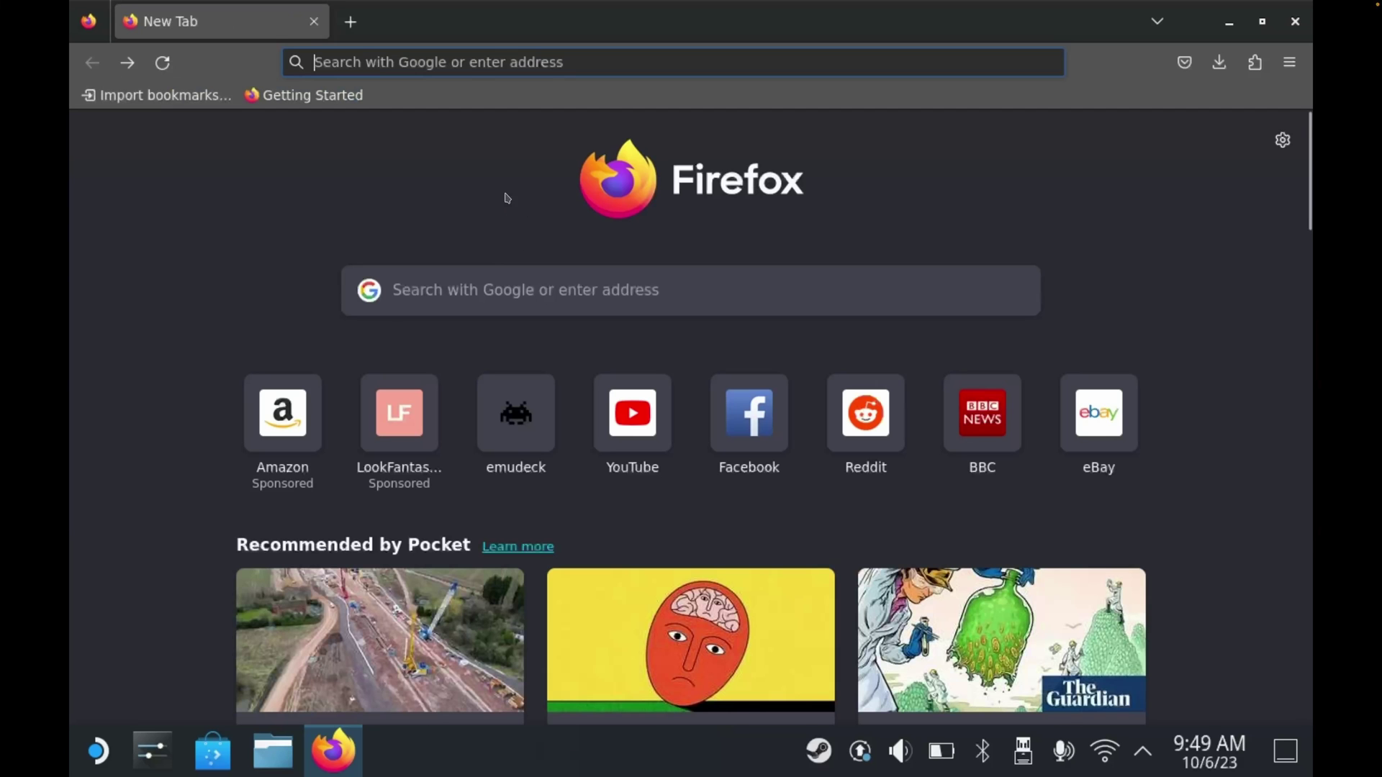
{"action": "left_click", "coordinate": [472, 65]}
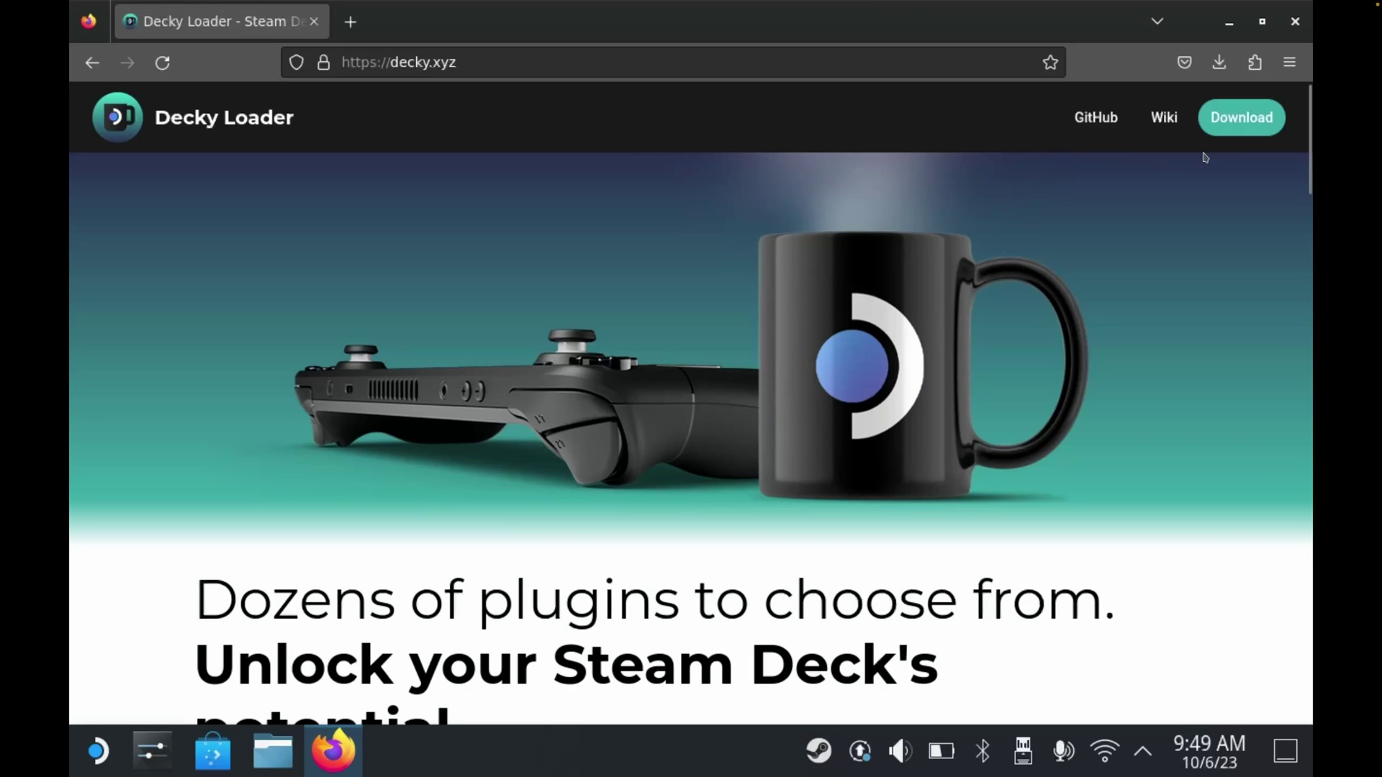
{"action": "right_click", "coordinate": [1232, 125]}
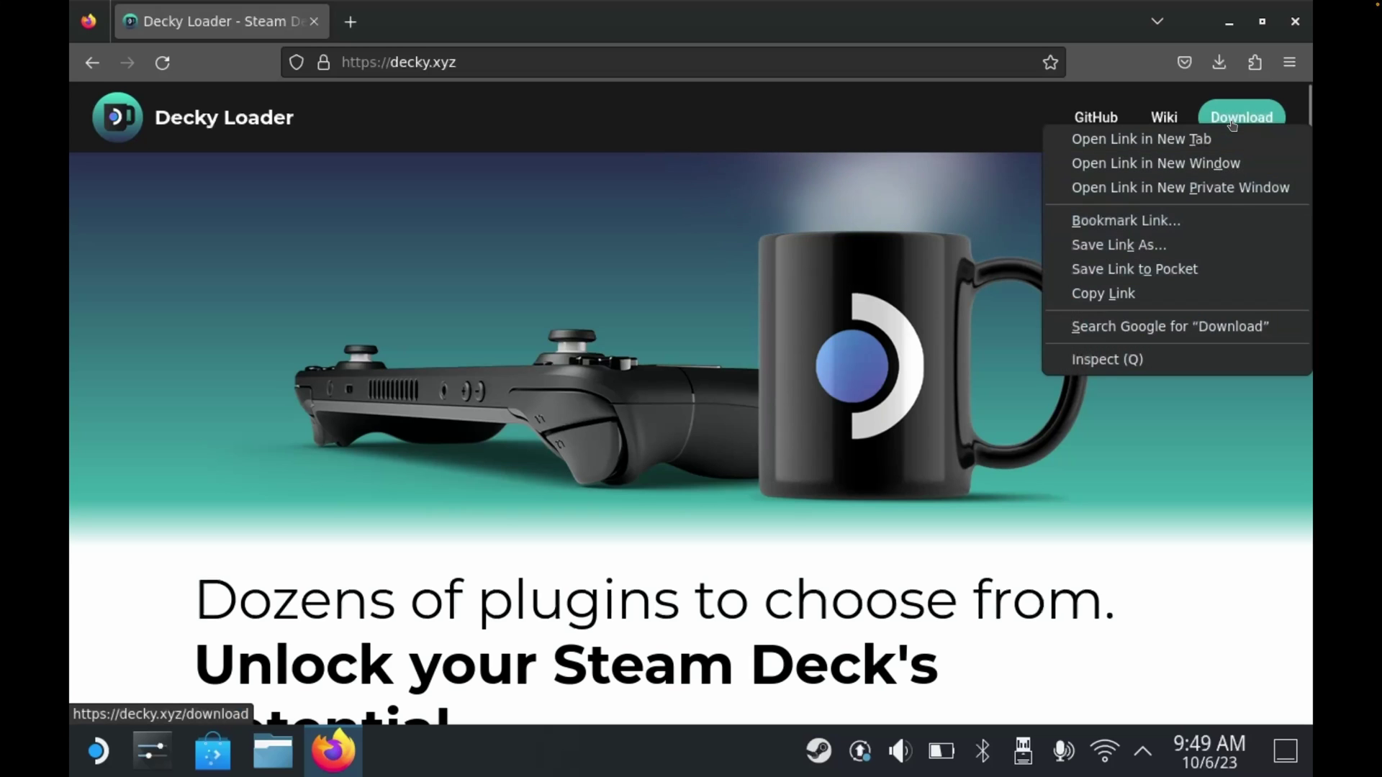
{"action": "left_click", "coordinate": [1175, 246]}
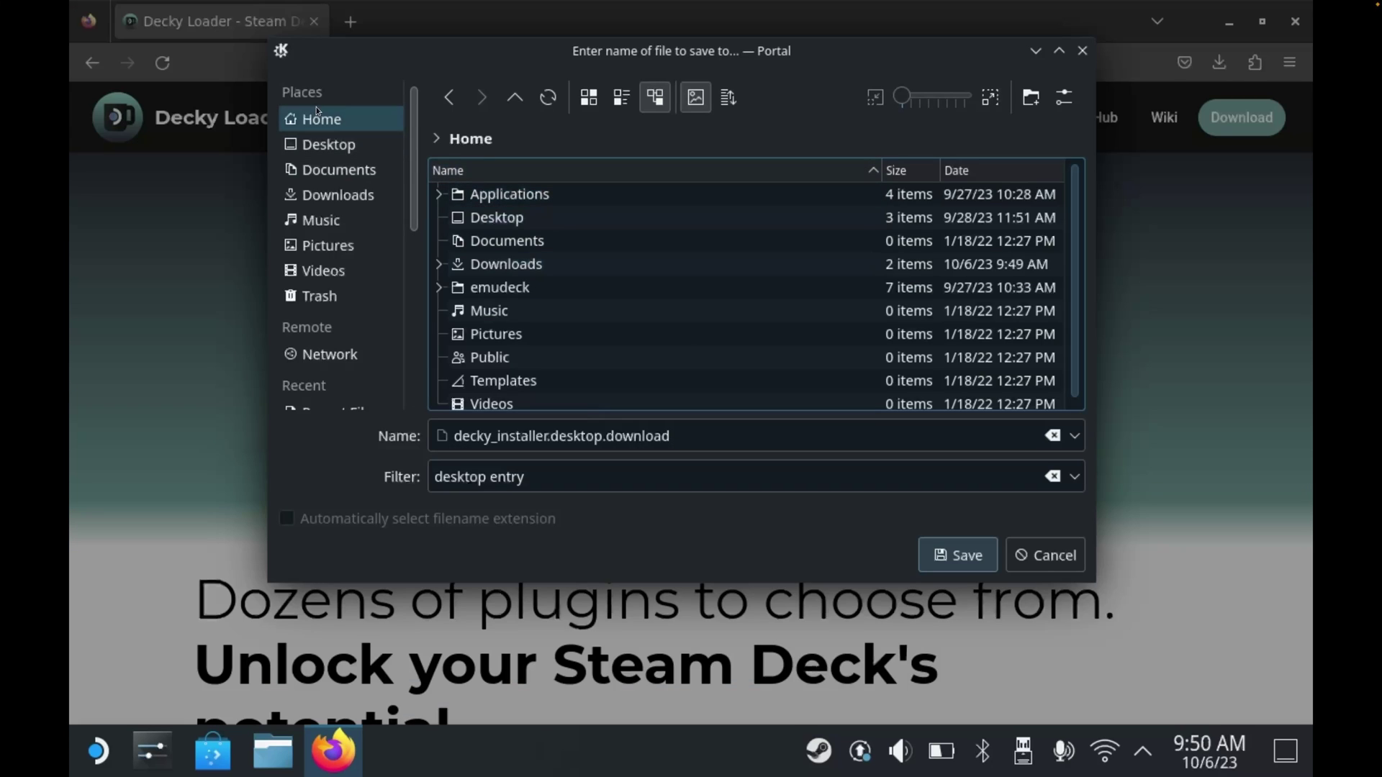
{"action": "left_click", "coordinate": [329, 146]}
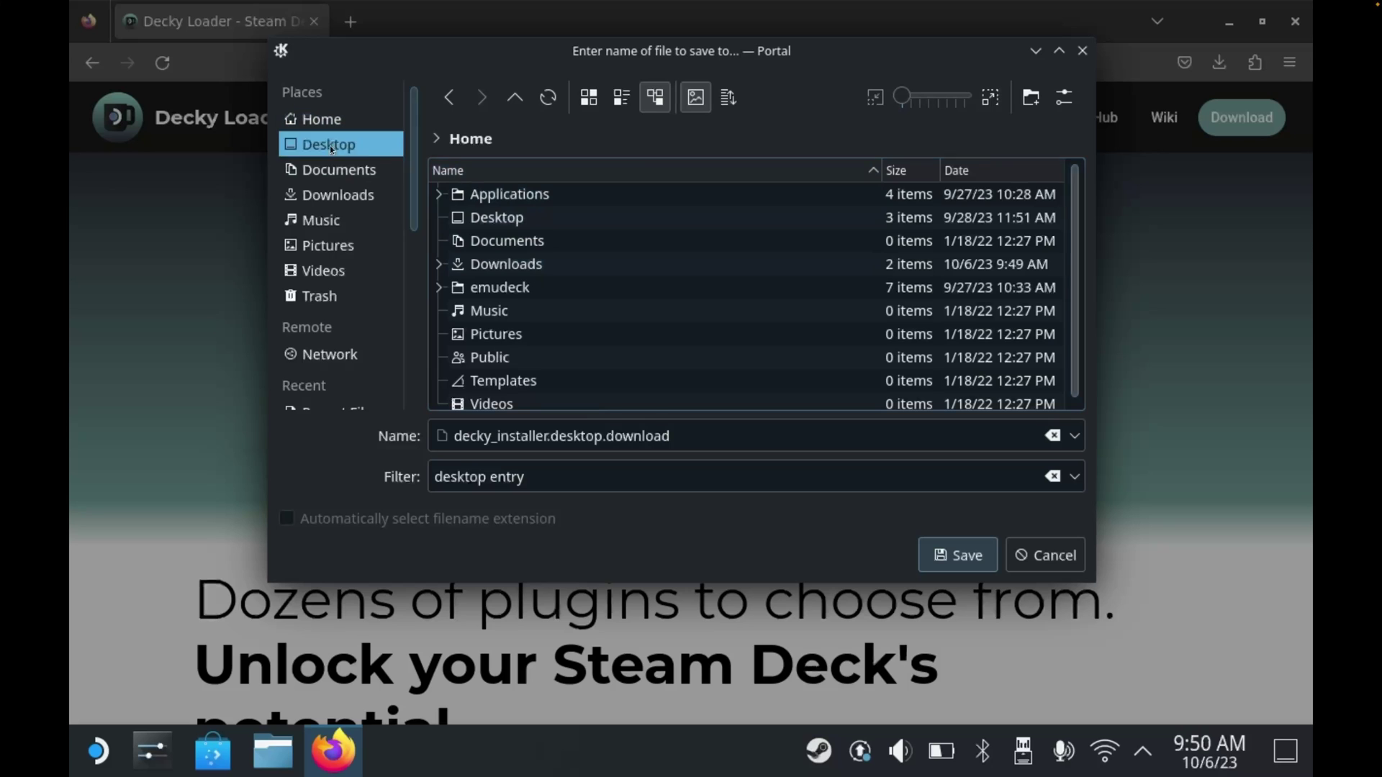
{"action": "left_click", "coordinate": [946, 557]}
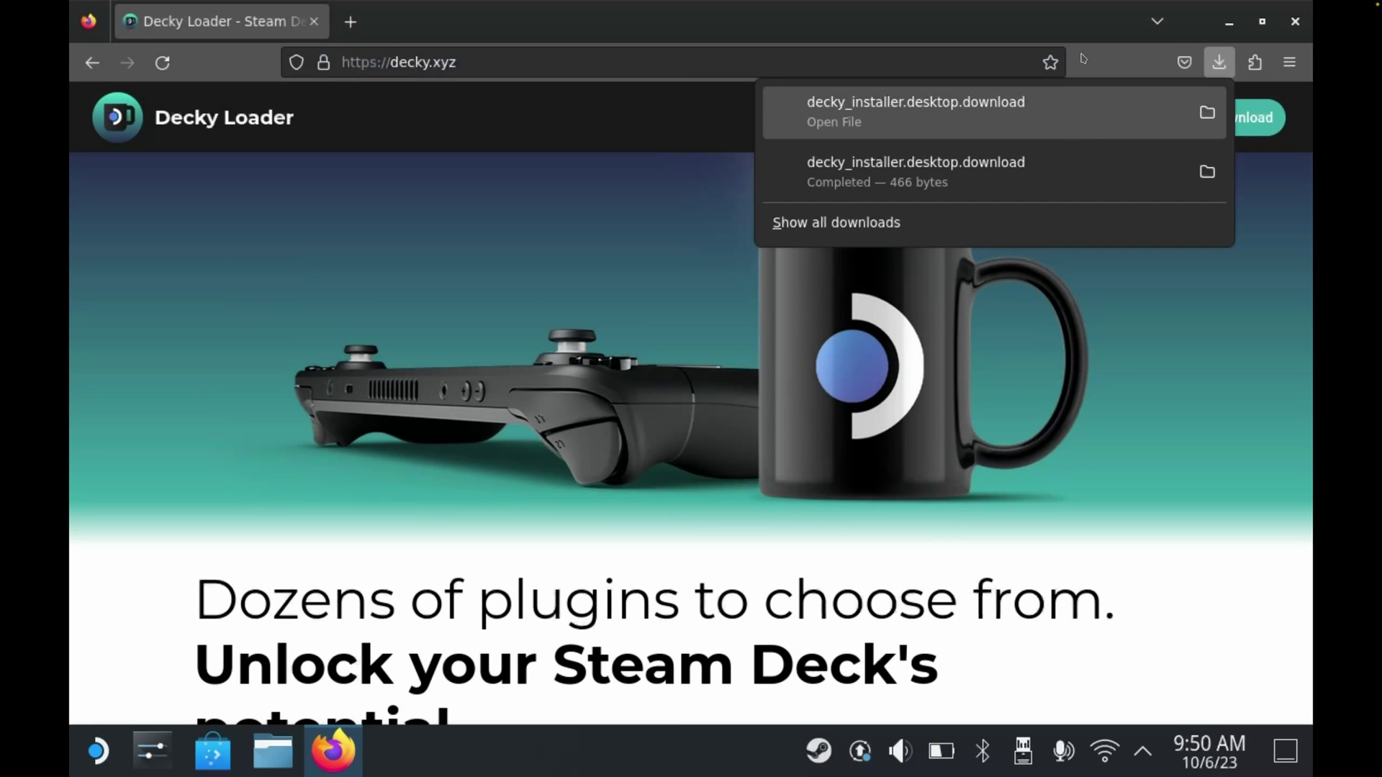
{"action": "left_click", "coordinate": [1055, 26]}
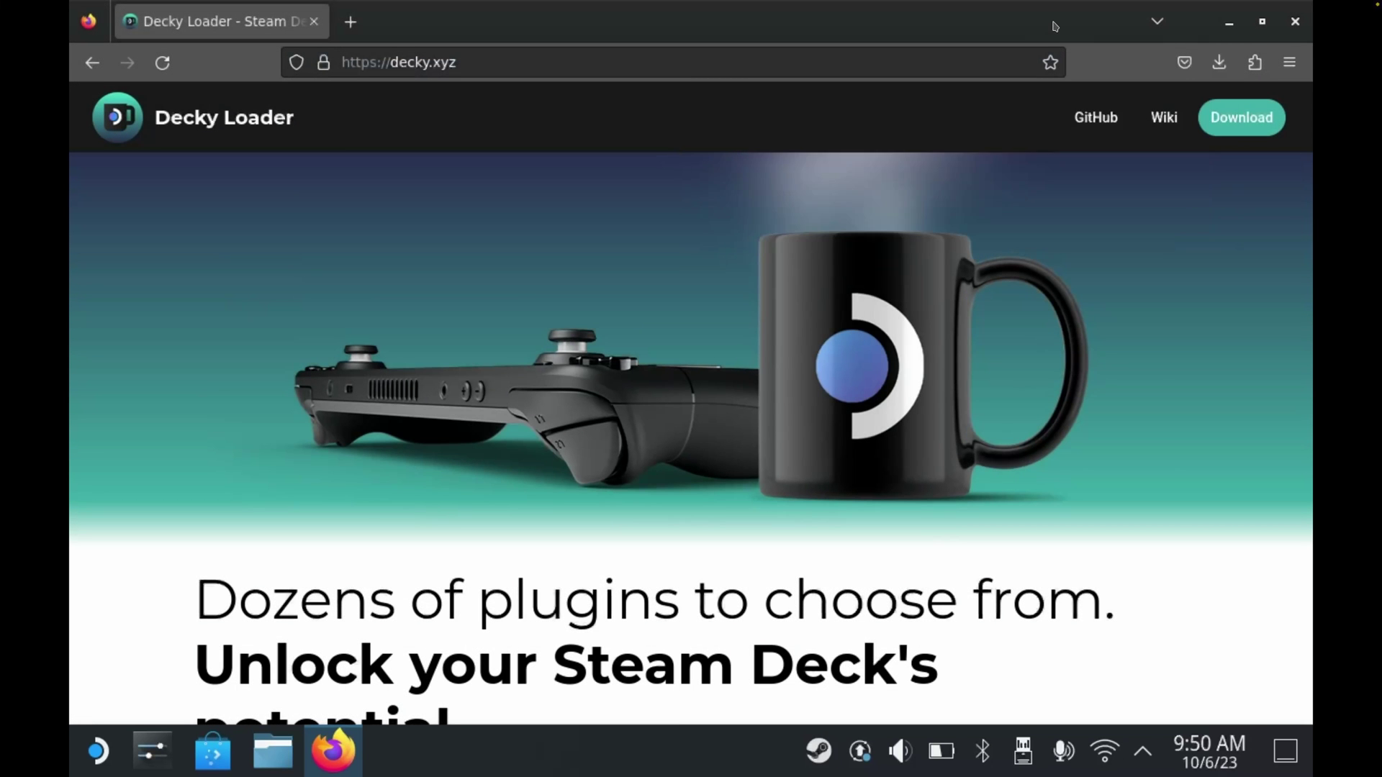
{"action": "left_click", "coordinate": [1293, 22]}
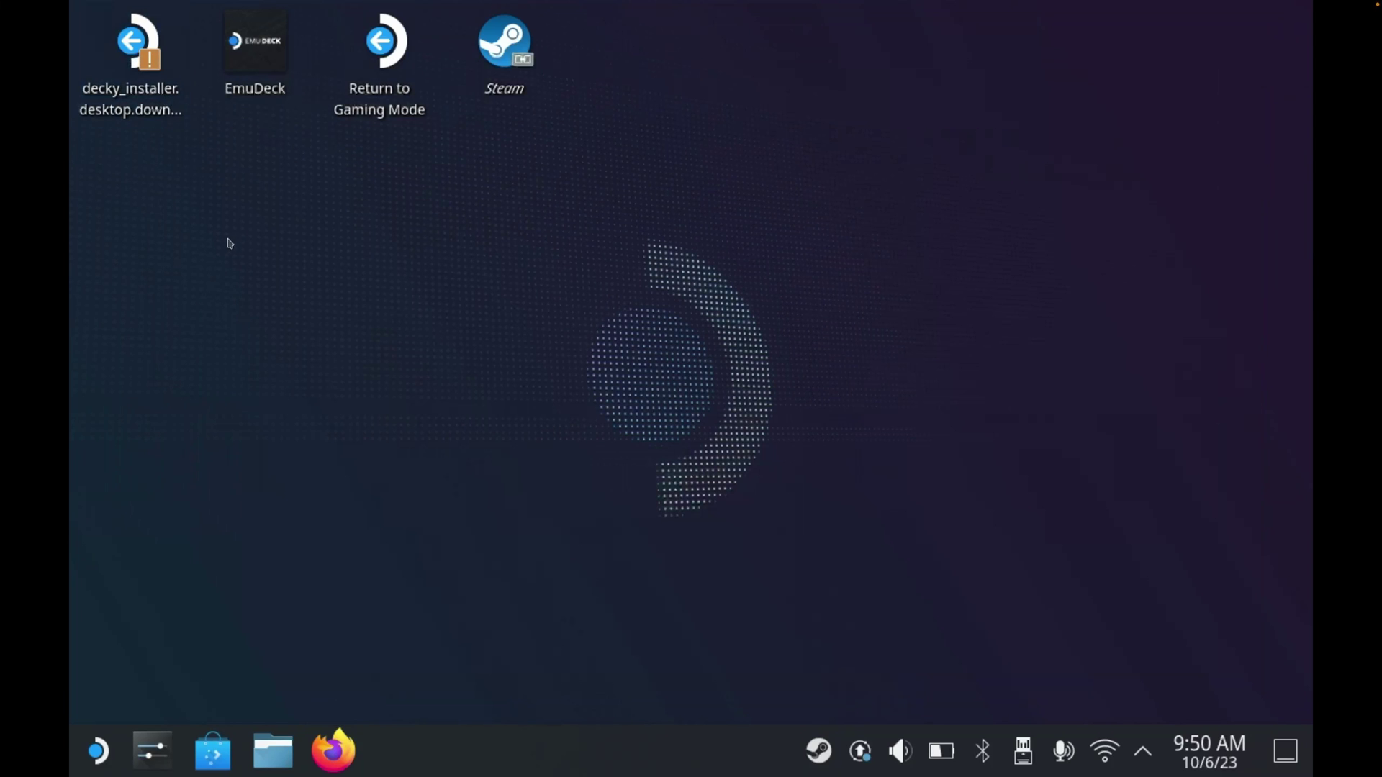
- Run the Decky installer from the desktop, trust the program, and decline the temporary admin password
{"action": "left_click", "coordinate": [133, 55]}
{"action": "double_click", "coordinate": [134, 55]}
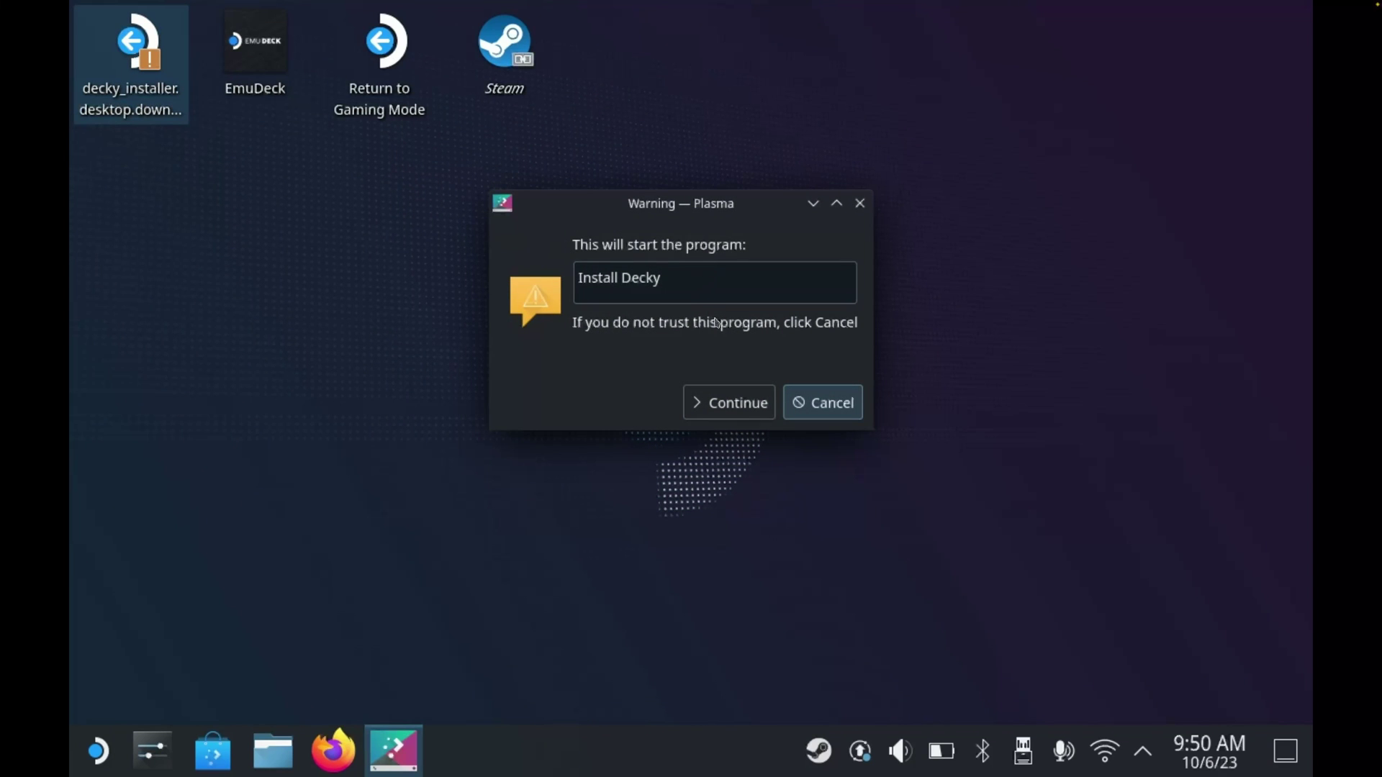
{"action": "left_click", "coordinate": [729, 406]}
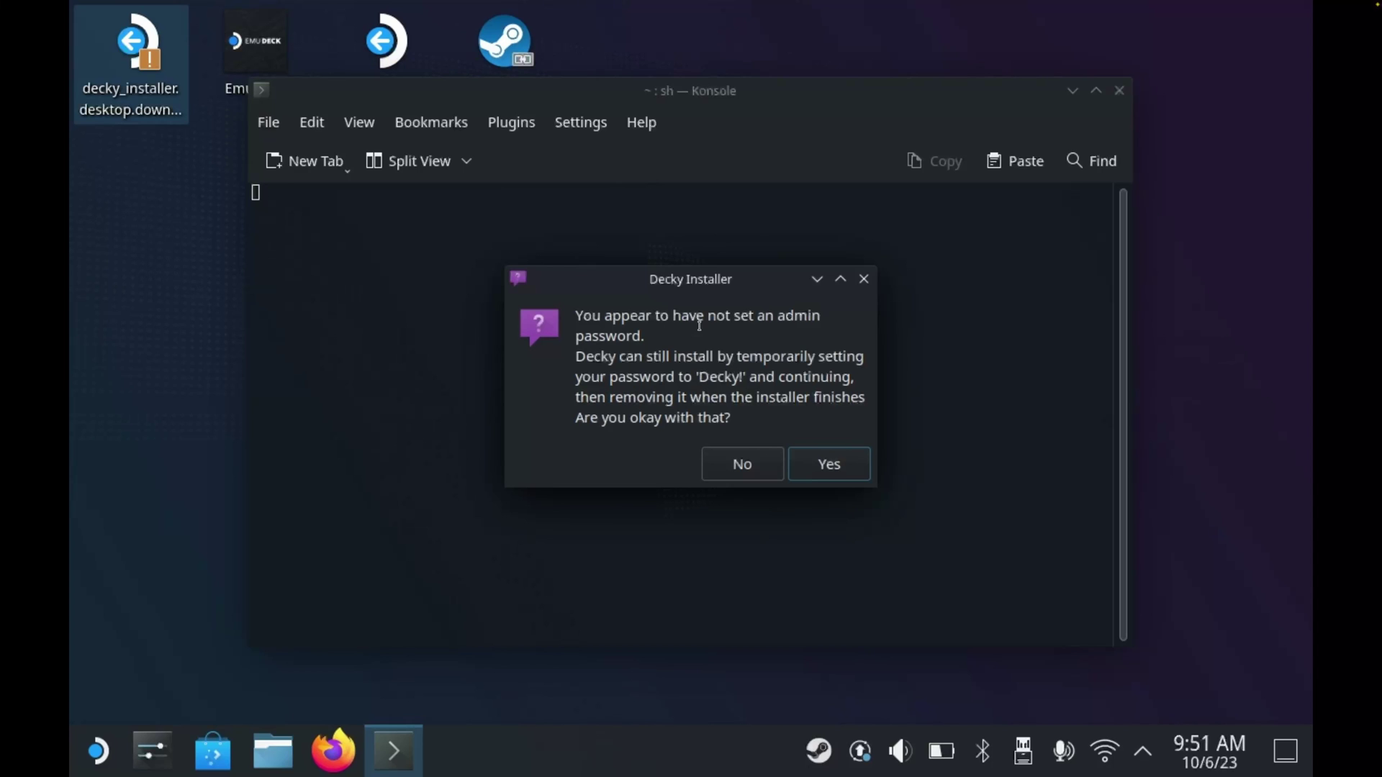
{"action": "left_click", "coordinate": [742, 464]}
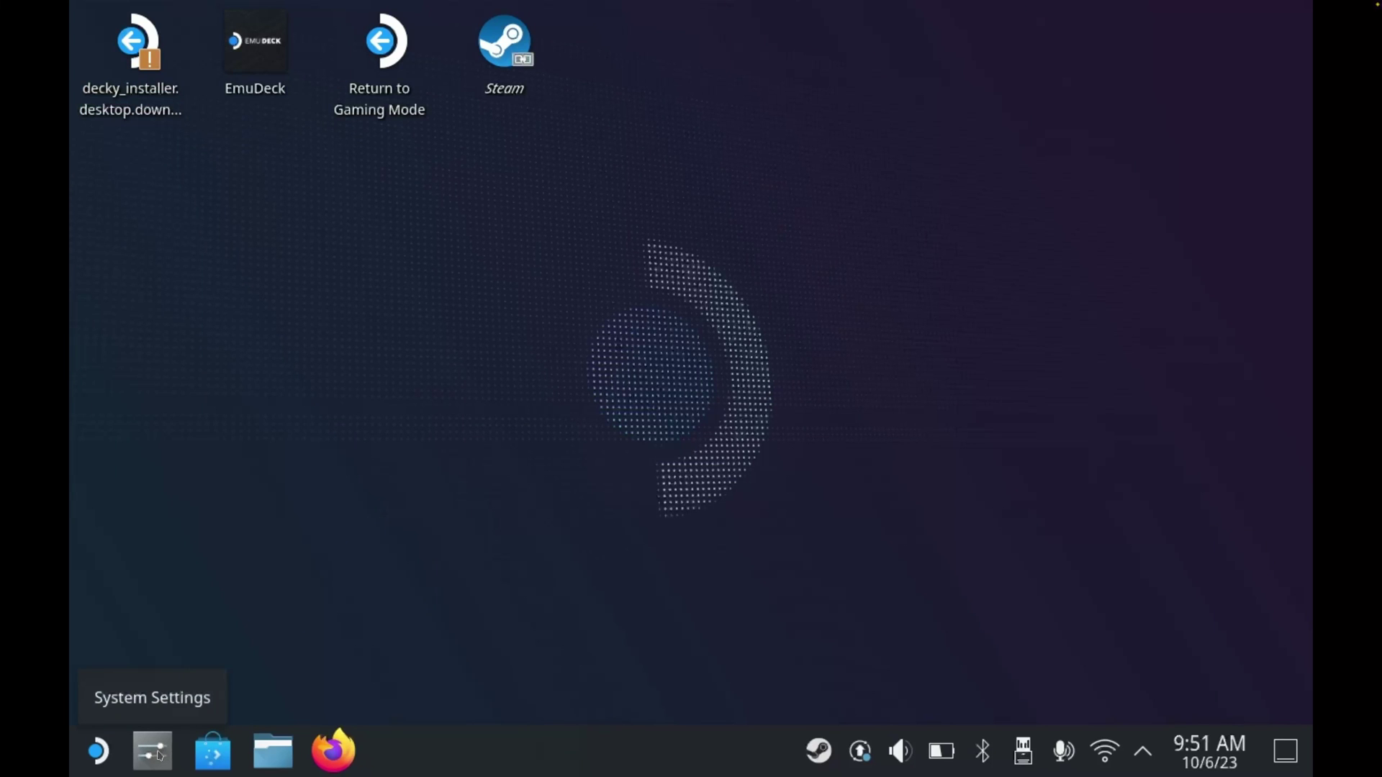
- Set an account password for the deck user in System Settings, entering it in both password fields, and close the settings
{"action": "left_click", "coordinate": [160, 755]}
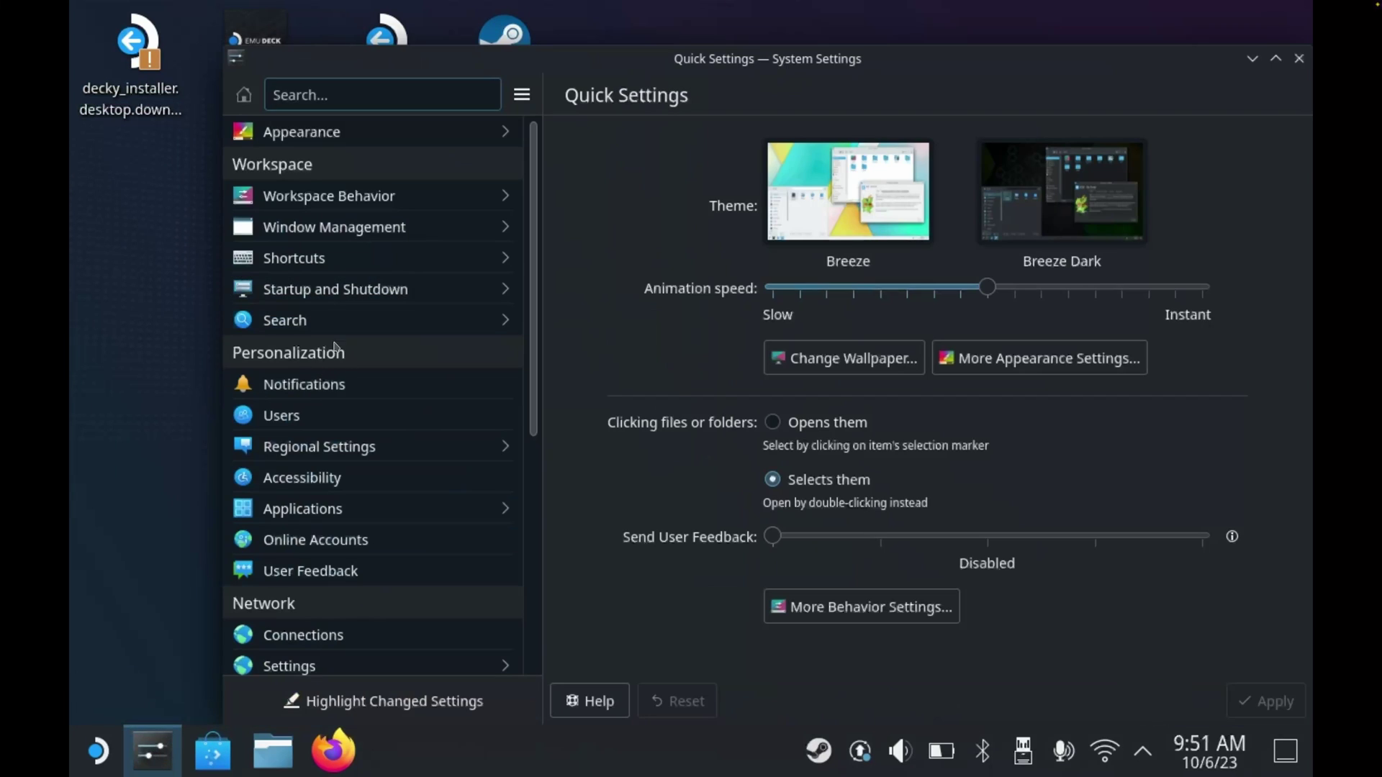
{"action": "left_click", "coordinate": [292, 415]}
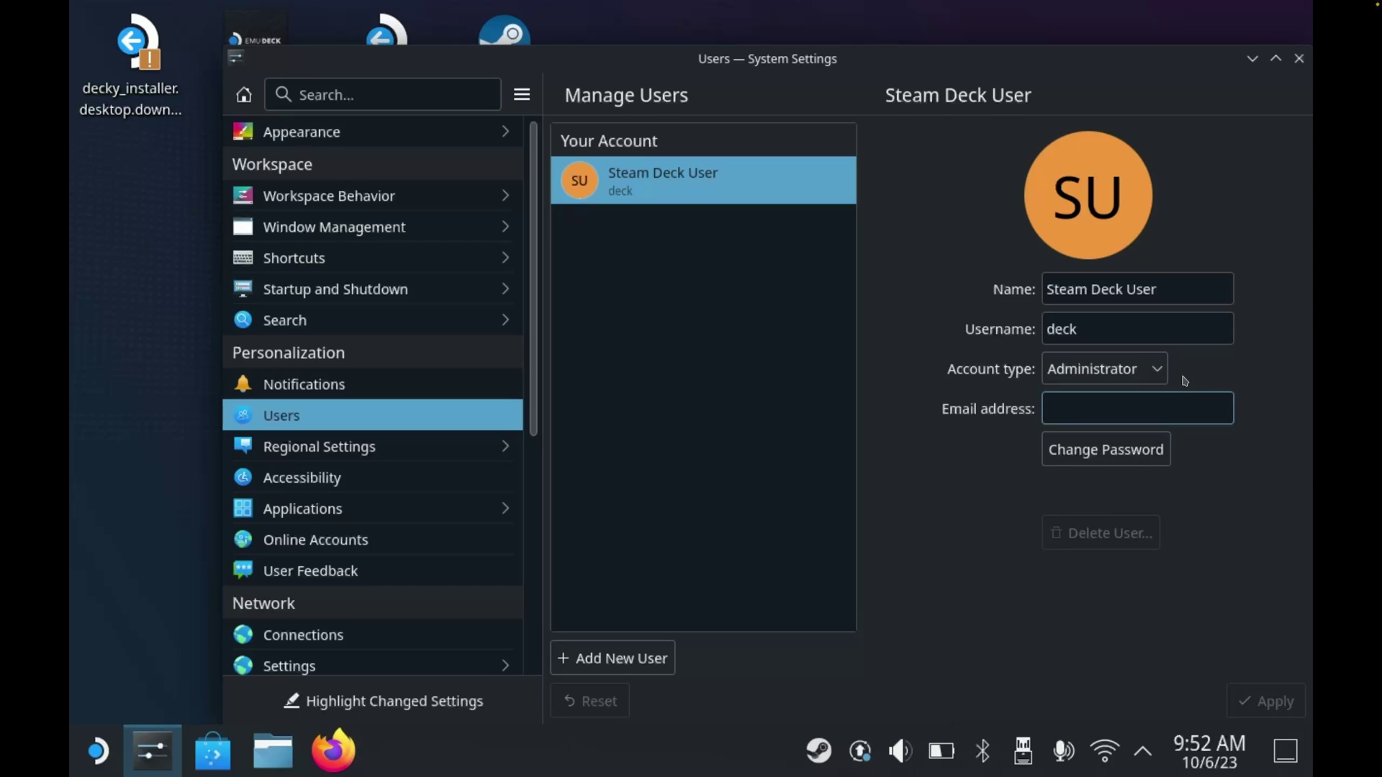
{"action": "left_click", "coordinate": [1135, 451]}
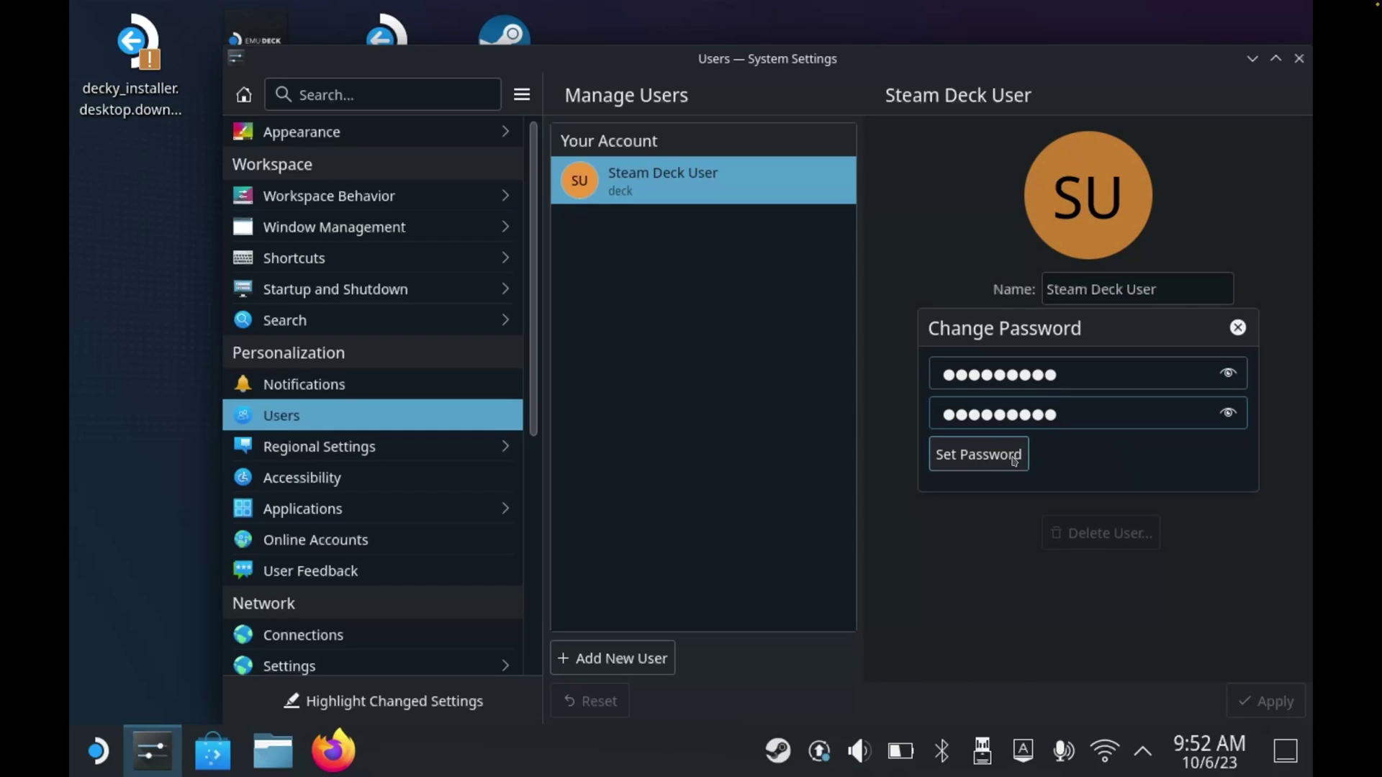
{"action": "left_click", "coordinate": [1011, 455]}
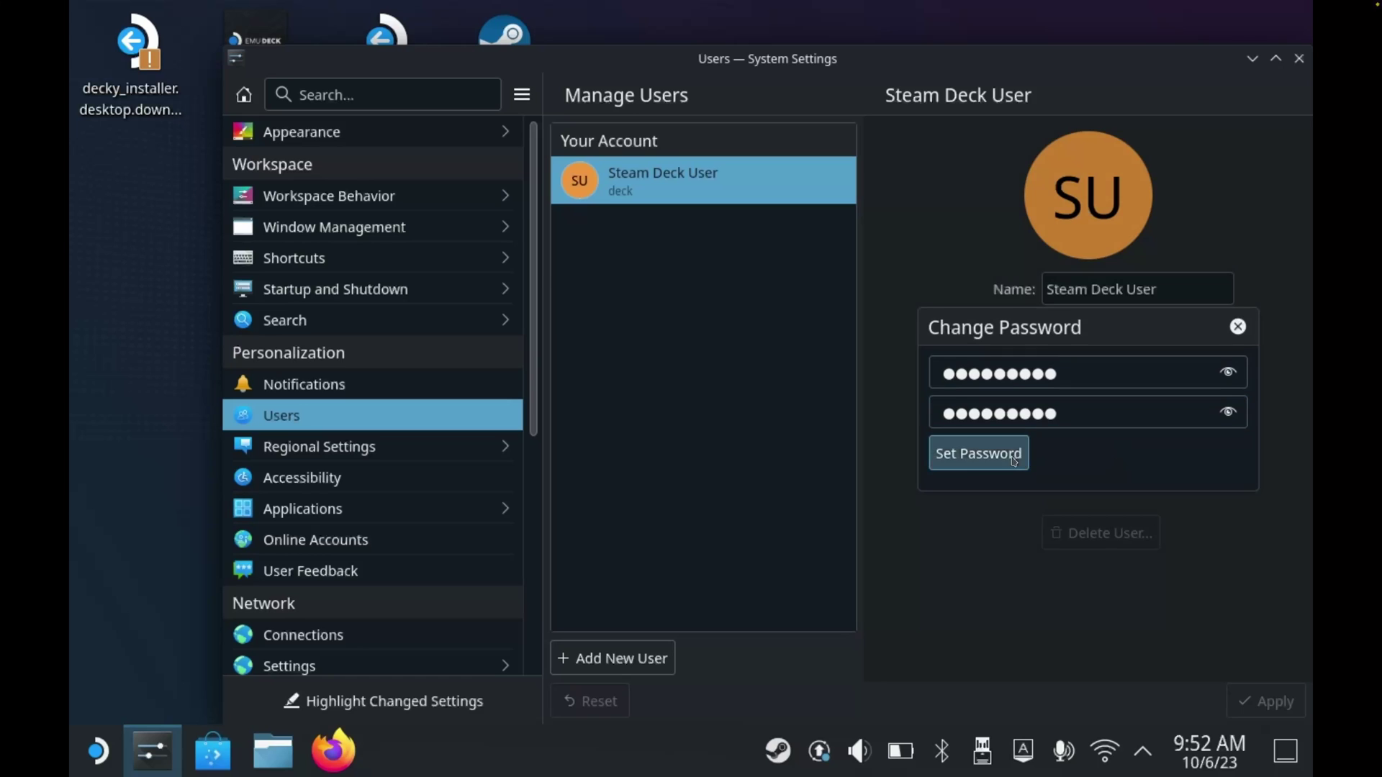
{"action": "left_click", "coordinate": [1299, 59]}
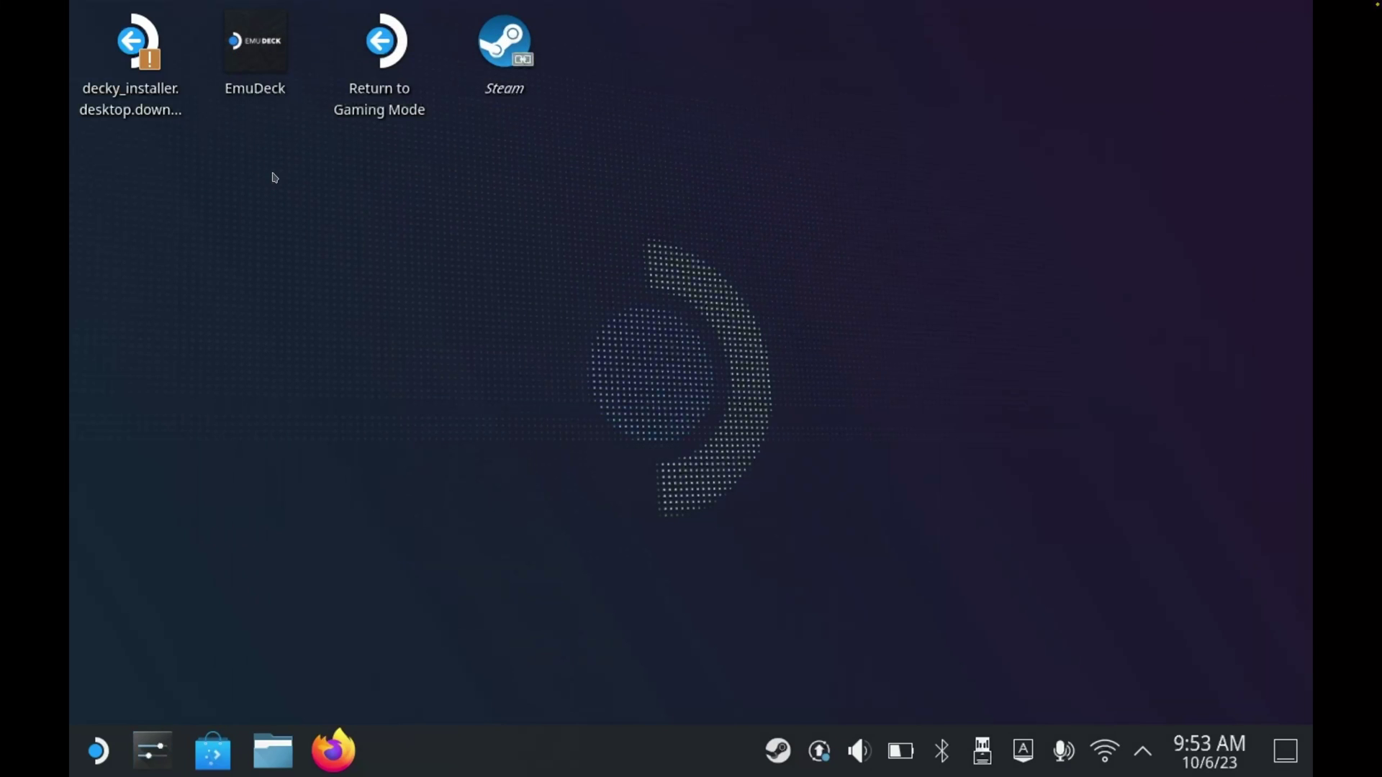
- Run the Decky installer from the desktop, enter the sudo/admin password, and install the release branch
{"action": "double_click", "coordinate": [135, 59]}
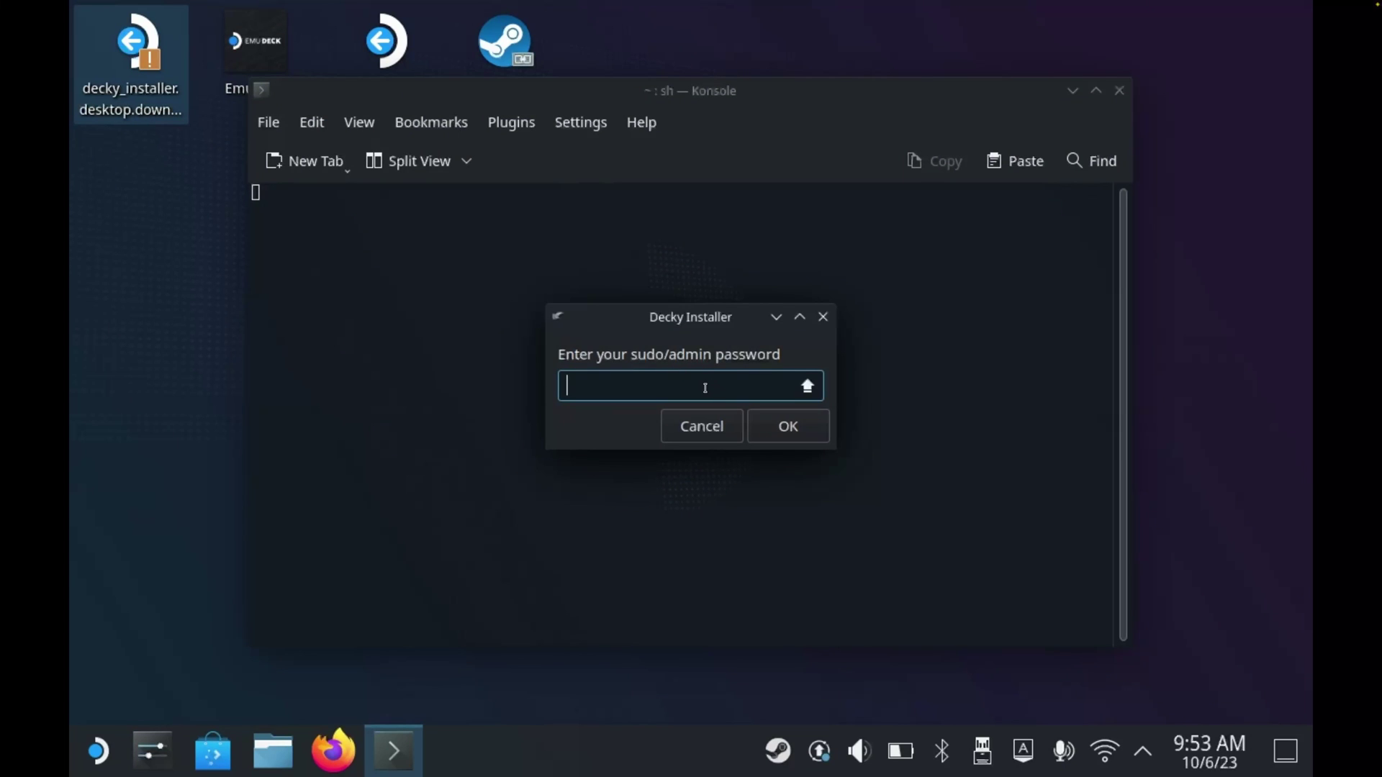
{"action": "type", "text": "**********"}
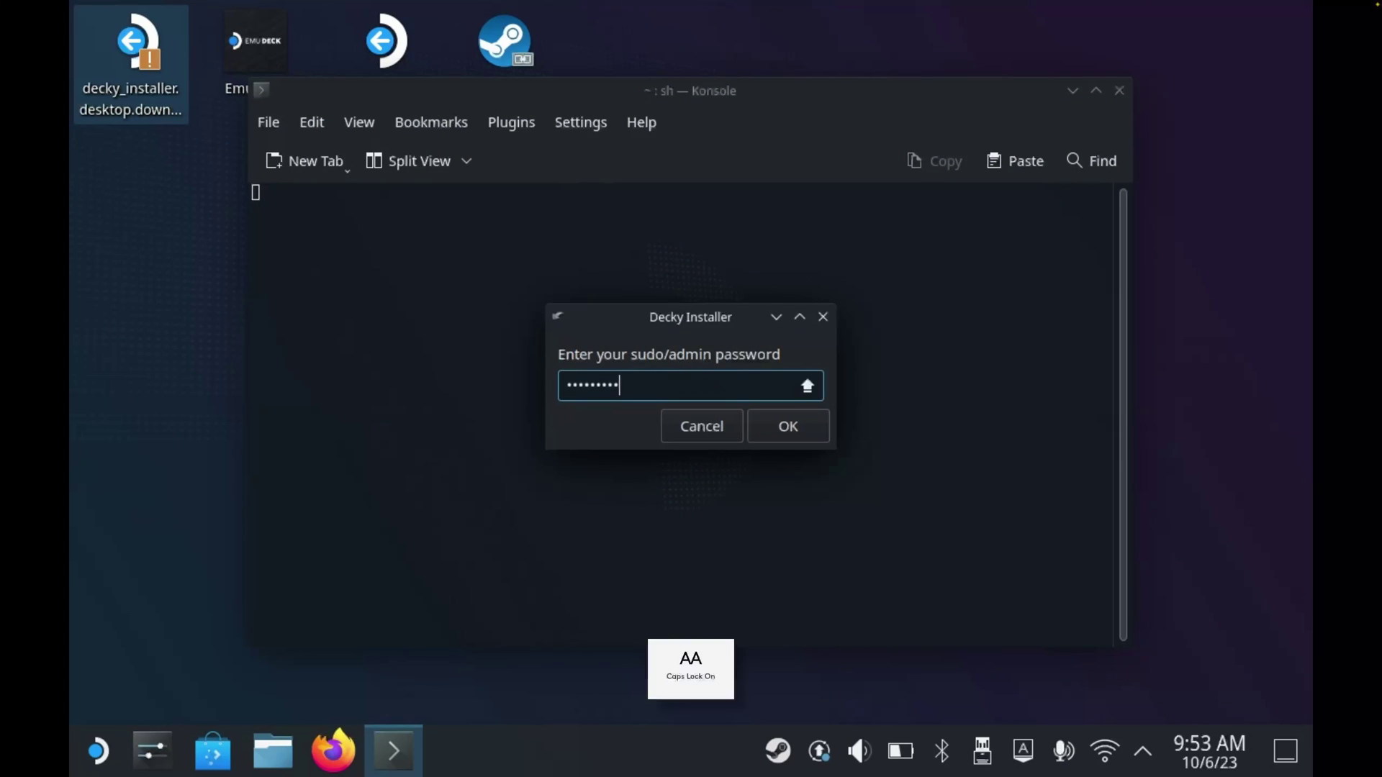
{"action": "left_click", "coordinate": [778, 426]}
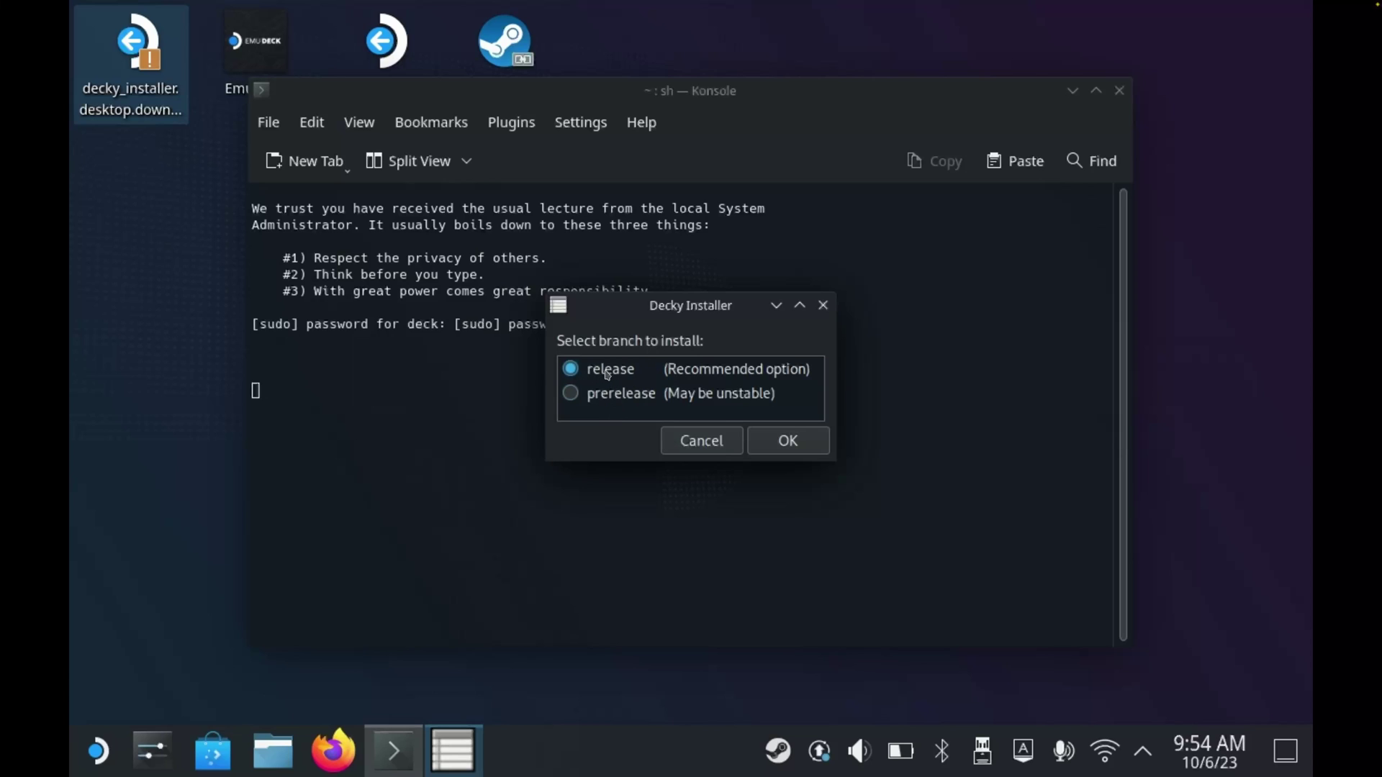
{"action": "left_click", "coordinate": [786, 446]}
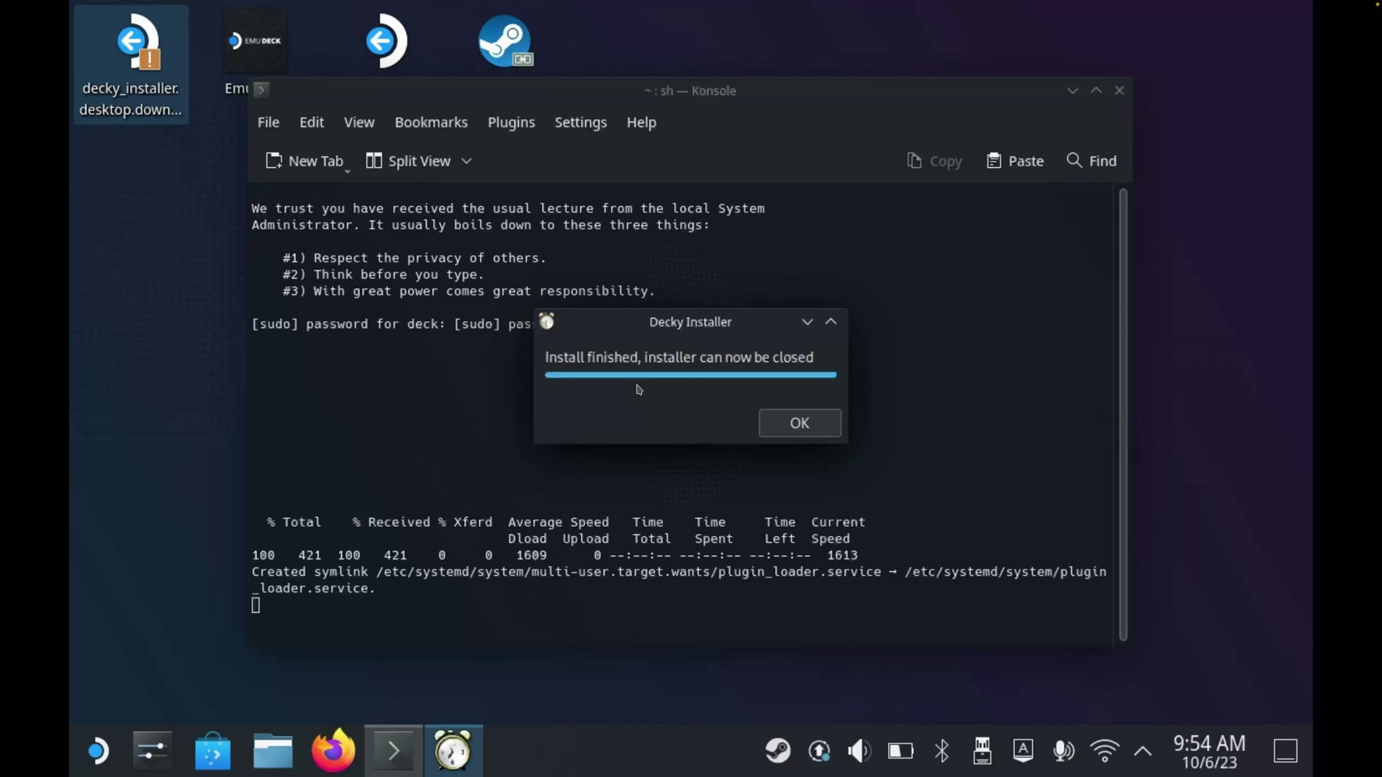
{"action": "left_click", "coordinate": [801, 423]}
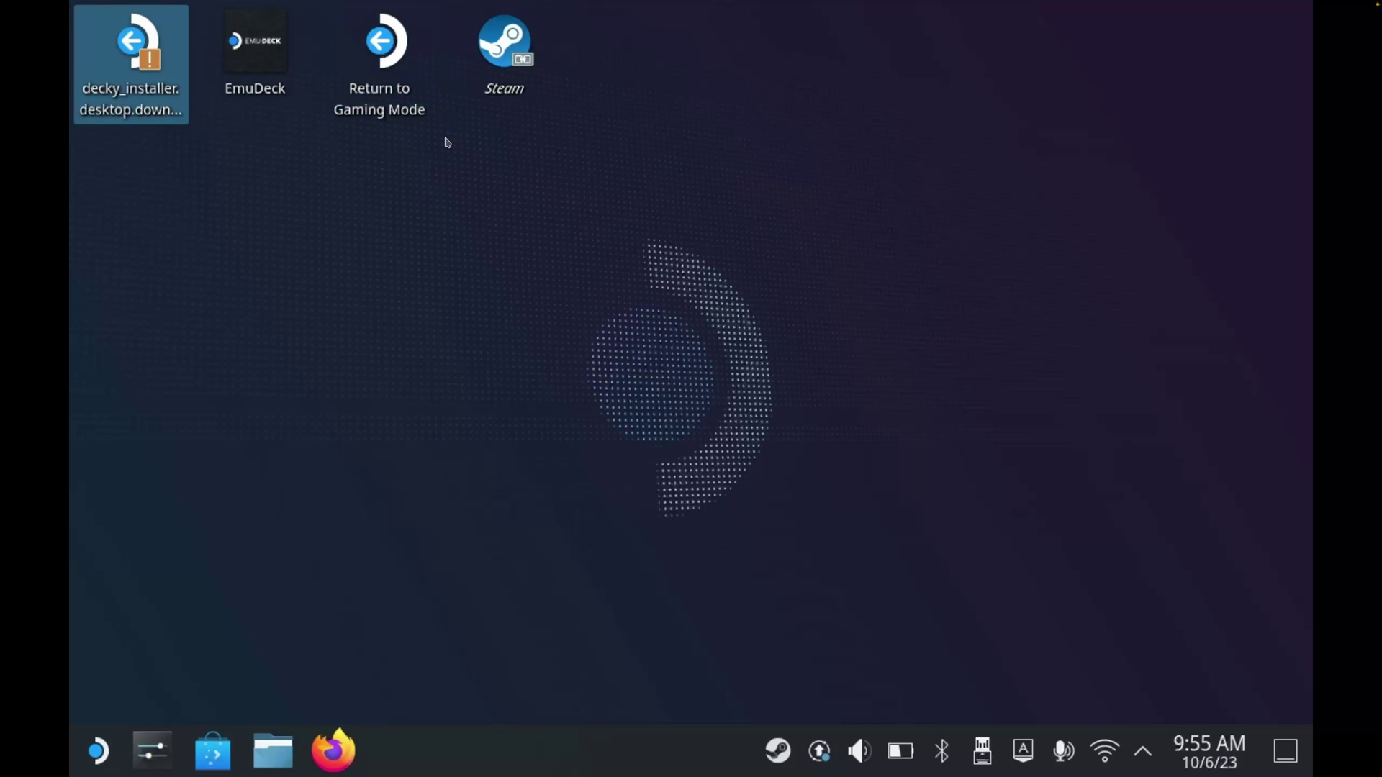
- Return the Steam Deck to Gaming Mode and open Decky's general settings
{"action": "left_click", "coordinate": [393, 58]}
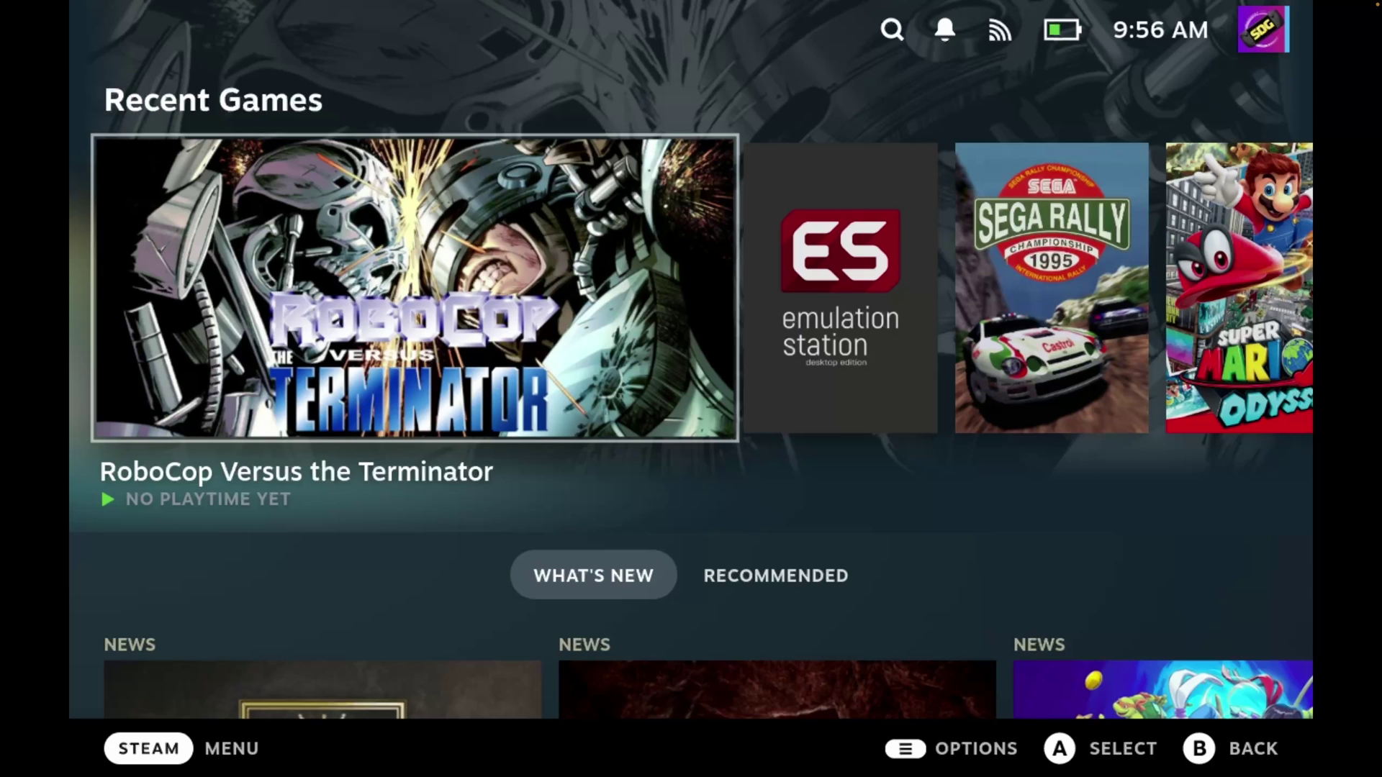
{"action": "key", "text": "ctrl+2"}
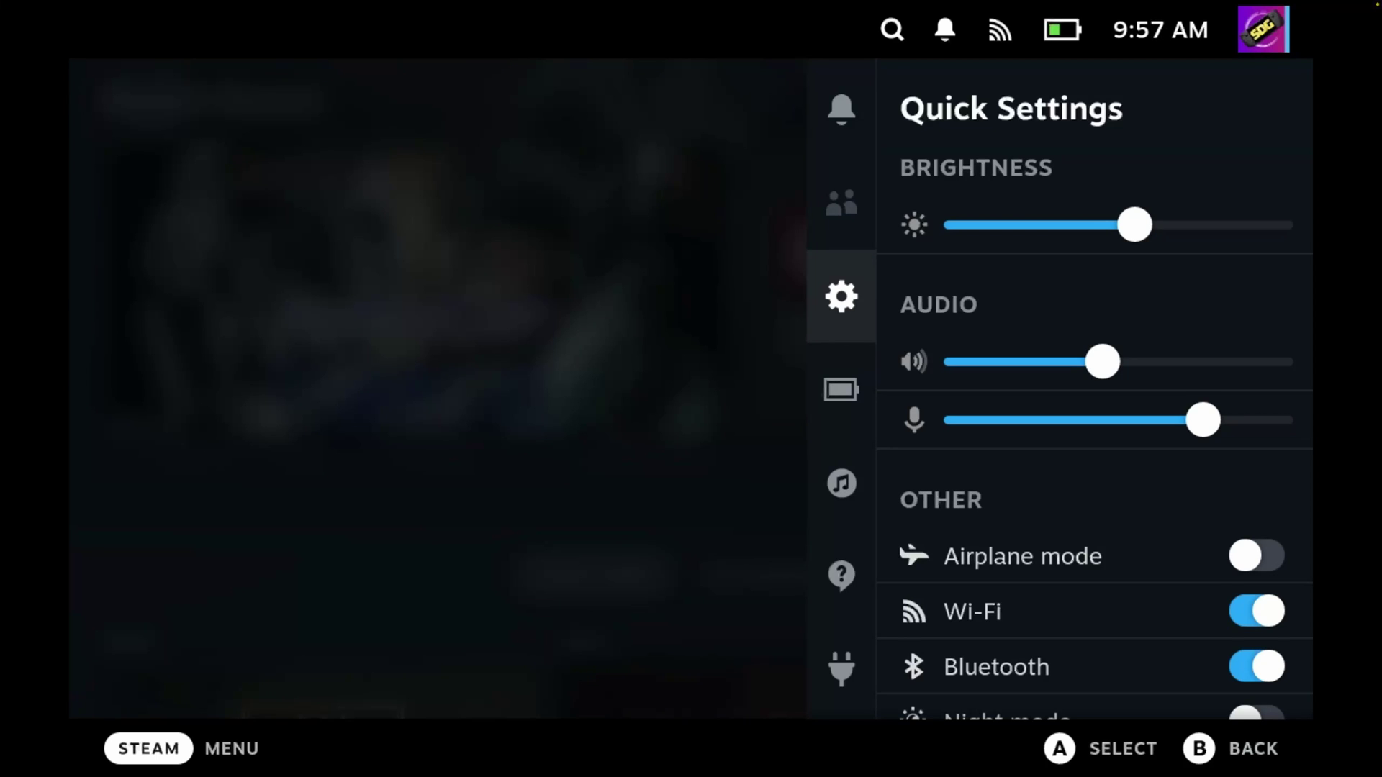
{"action": "key", "text": "Down"}
{"action": "key", "text": "Down"}
{"action": "key", "text": "Down"}
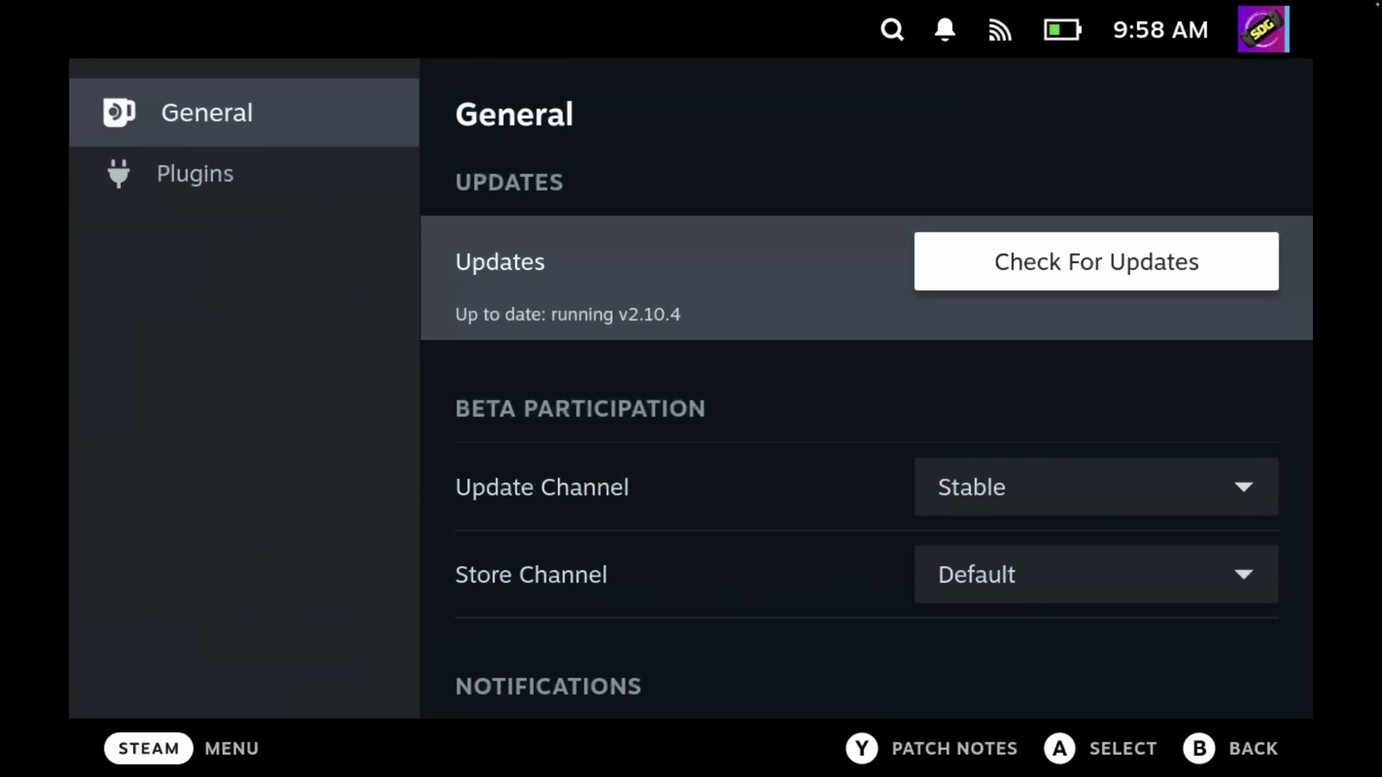
- Review the Update Channel and Store Channel options in Decky's general settings, keeping Stable and Default
{"action": "key", "text": "Down"}
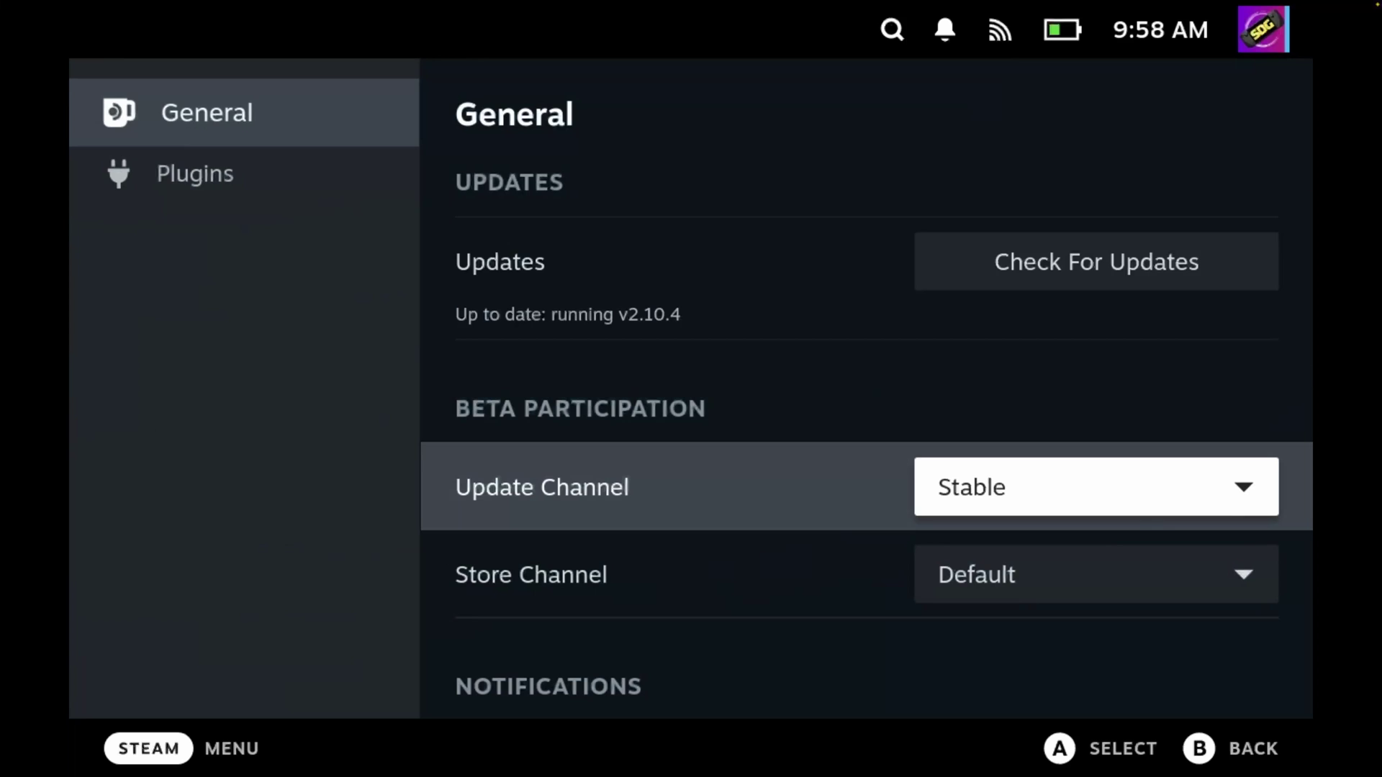
{"action": "key", "text": "Return"}
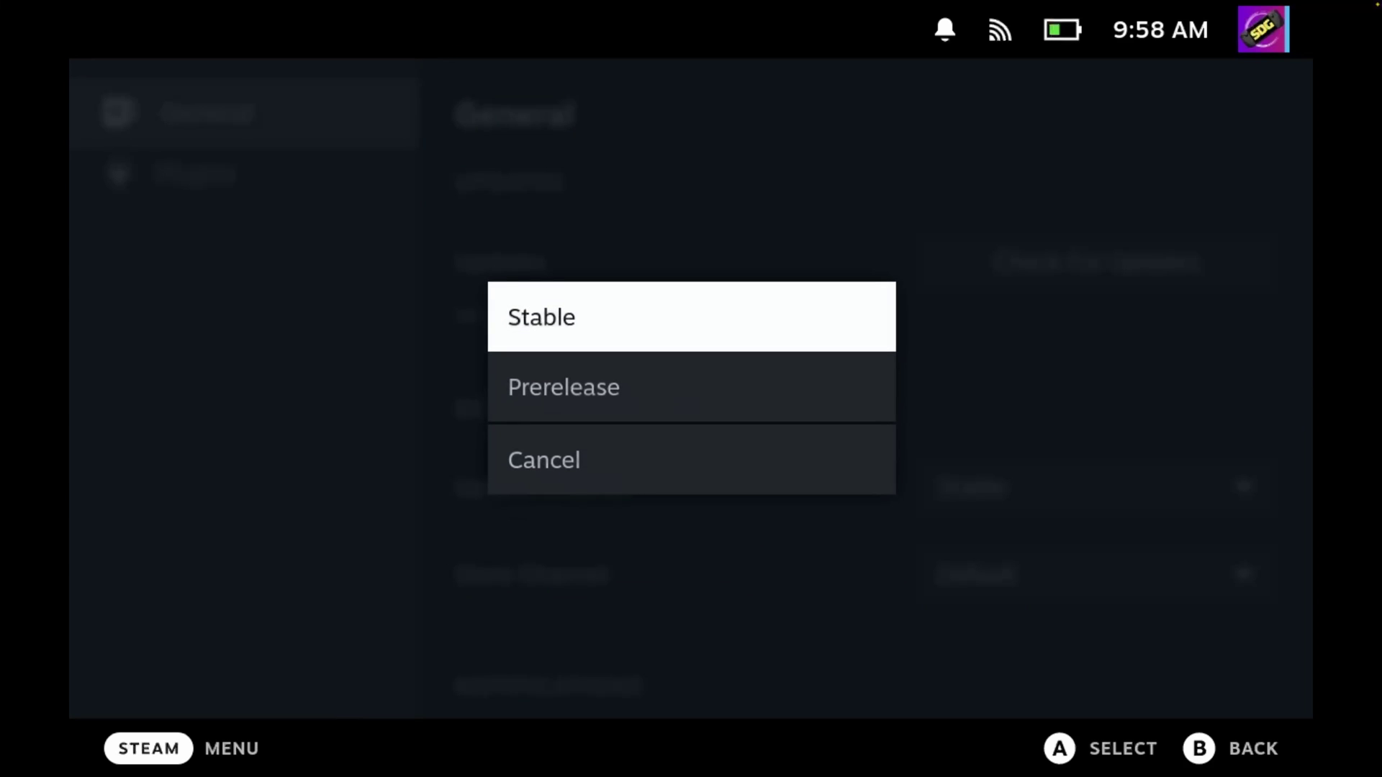
{"action": "key", "text": "Return"}
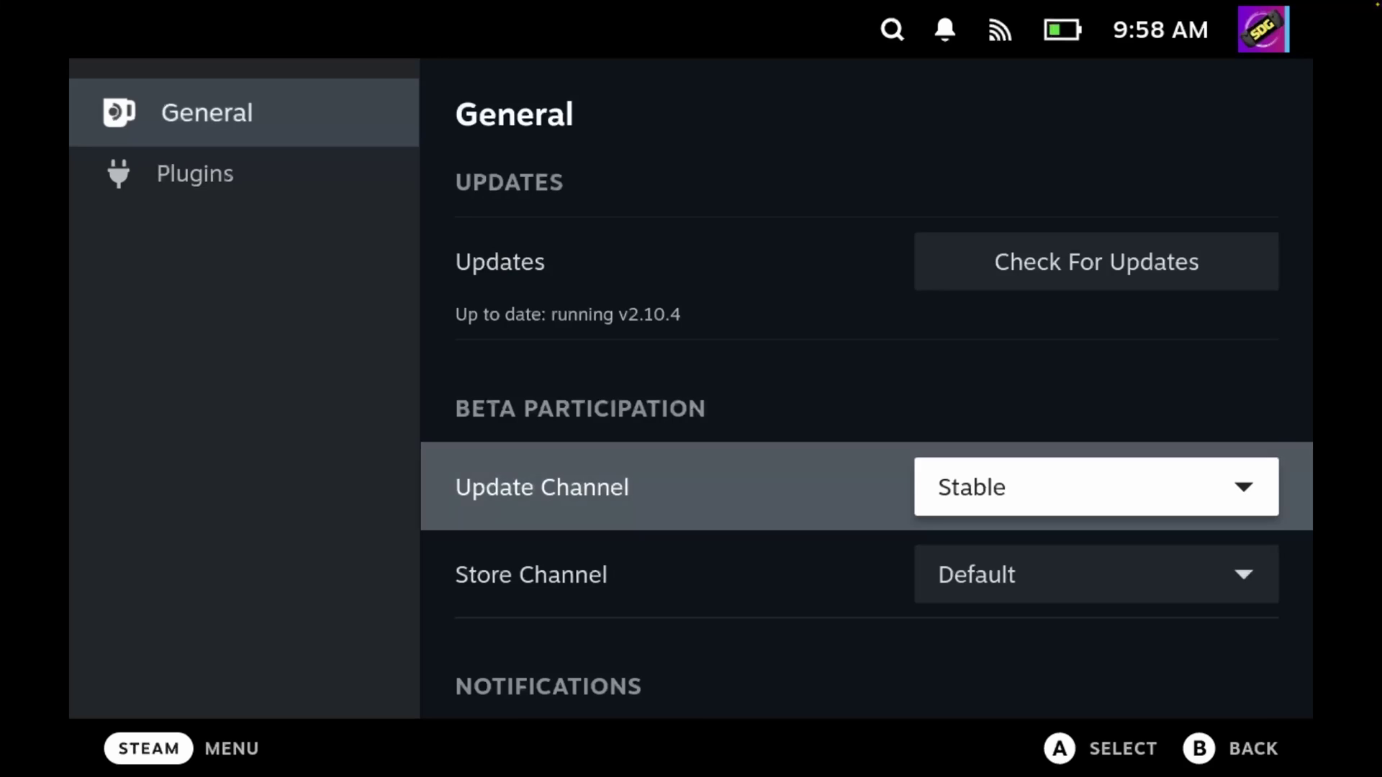
{"action": "key", "text": "Down"}
{"action": "key", "text": "Return"}
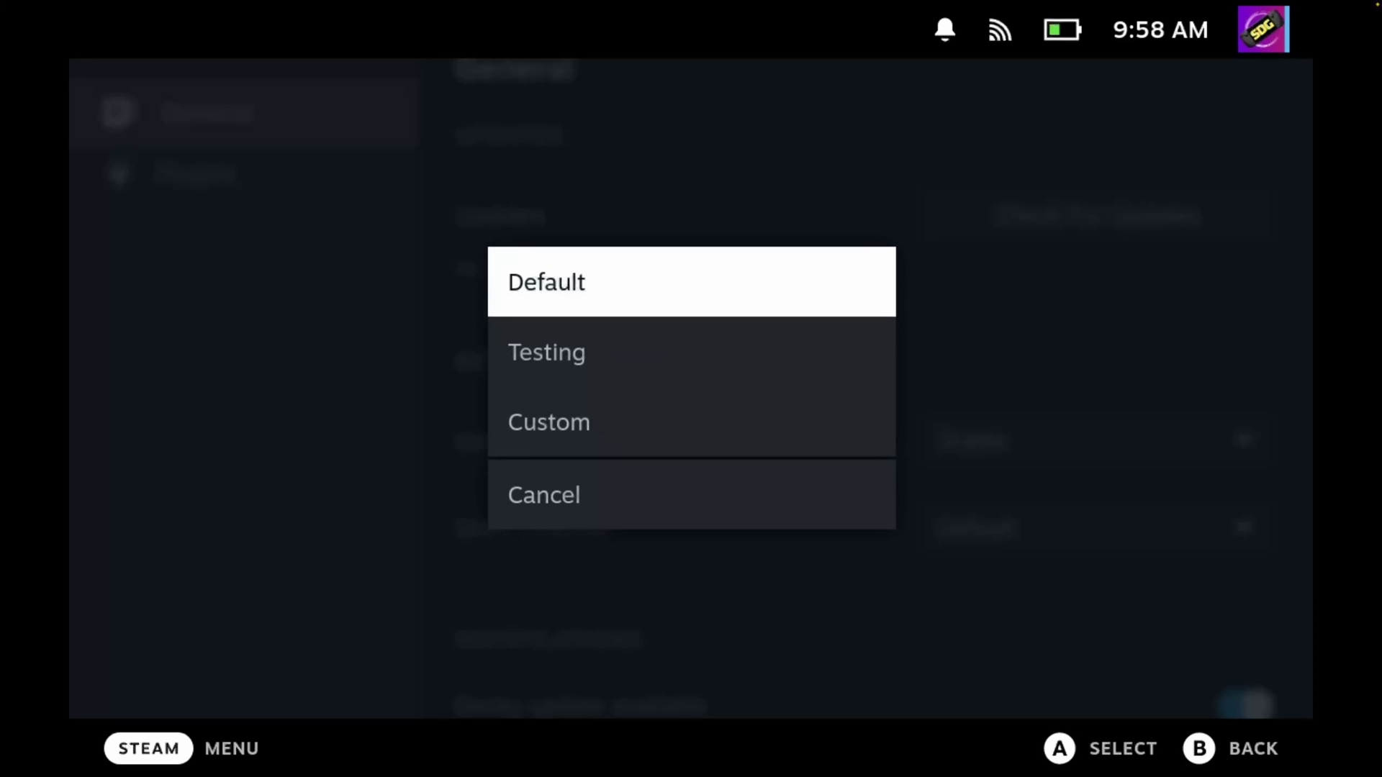
{"action": "key", "text": "Escape"}
{"action": "key", "text": "Return"}
{"action": "key", "text": "Return"}
- Review Decky's notification, developer mode and version settings plus the Plugins page, and leave the settings
{"action": "key", "text": "Down"}
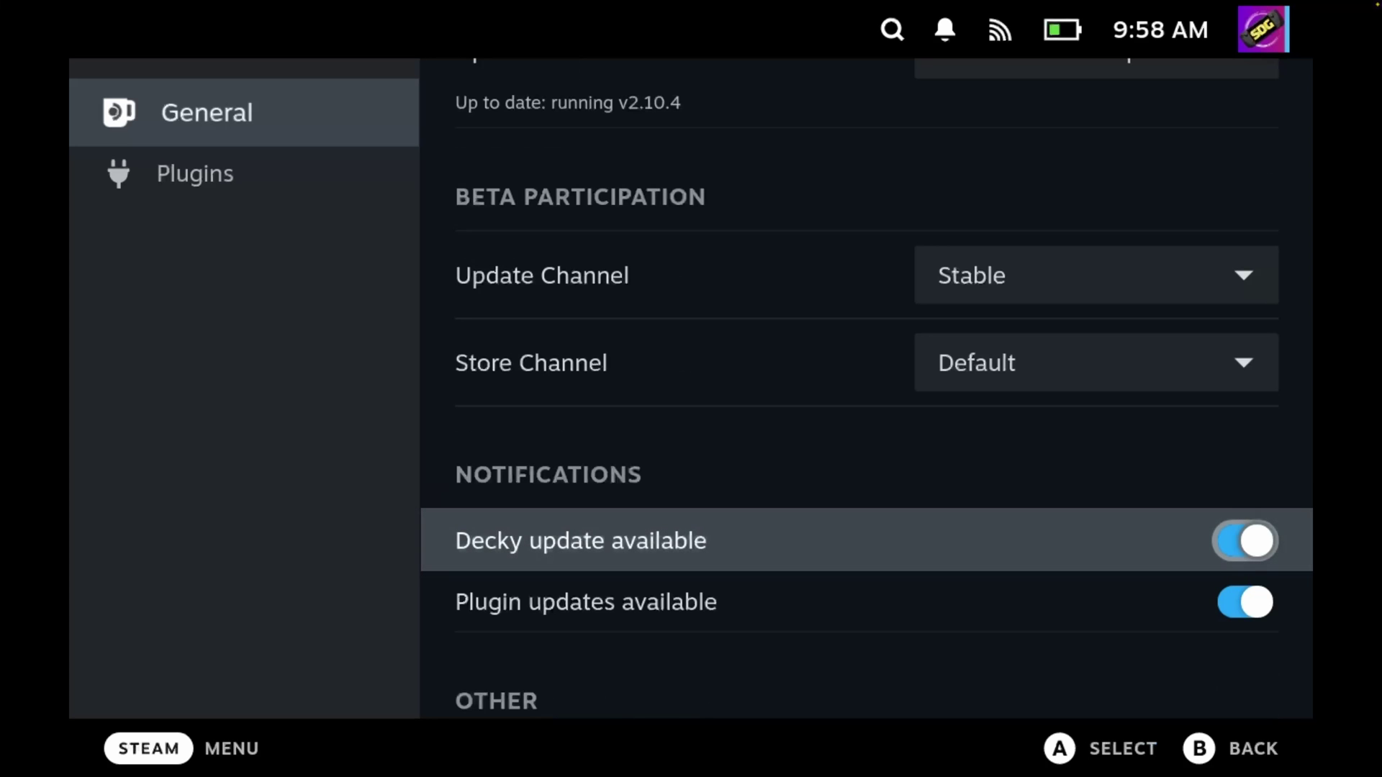
{"action": "key", "text": "Down"}
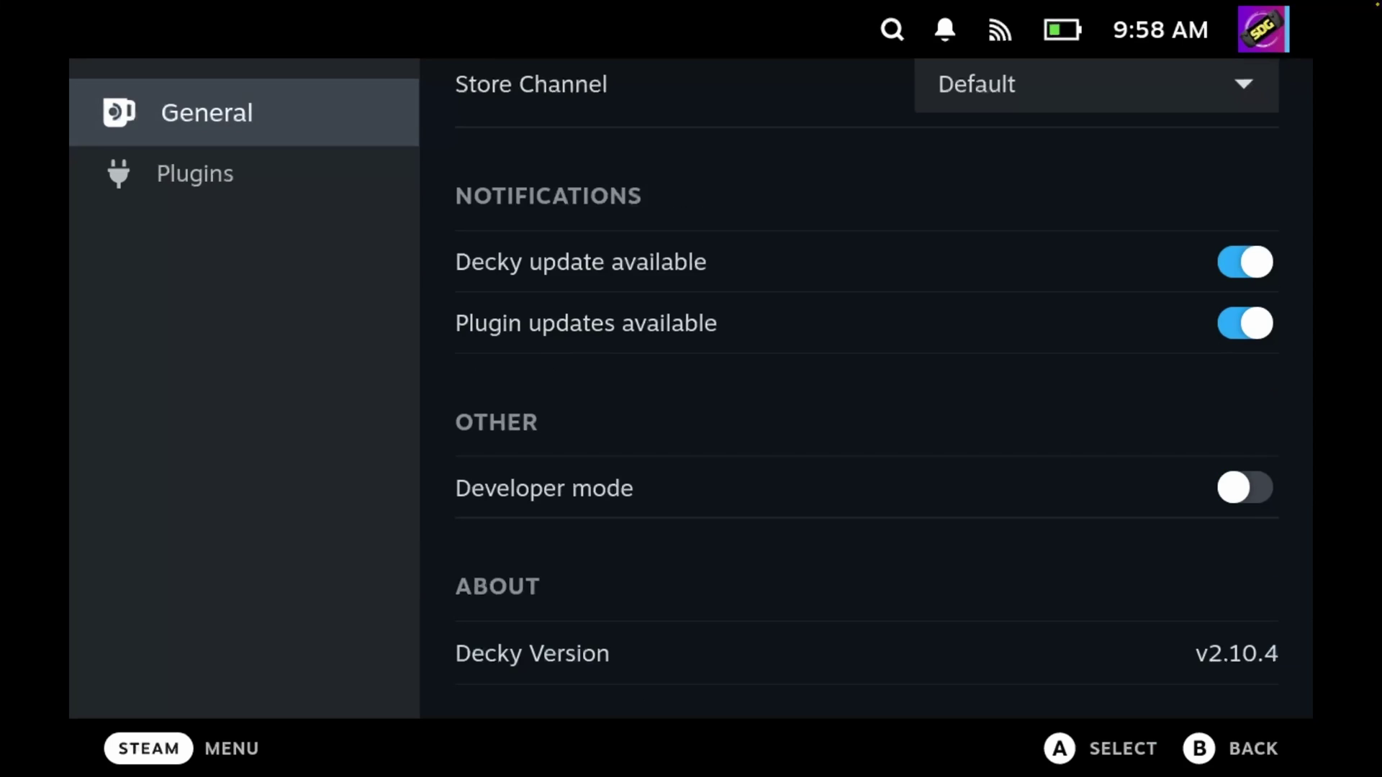
{"action": "key", "text": "Down"}
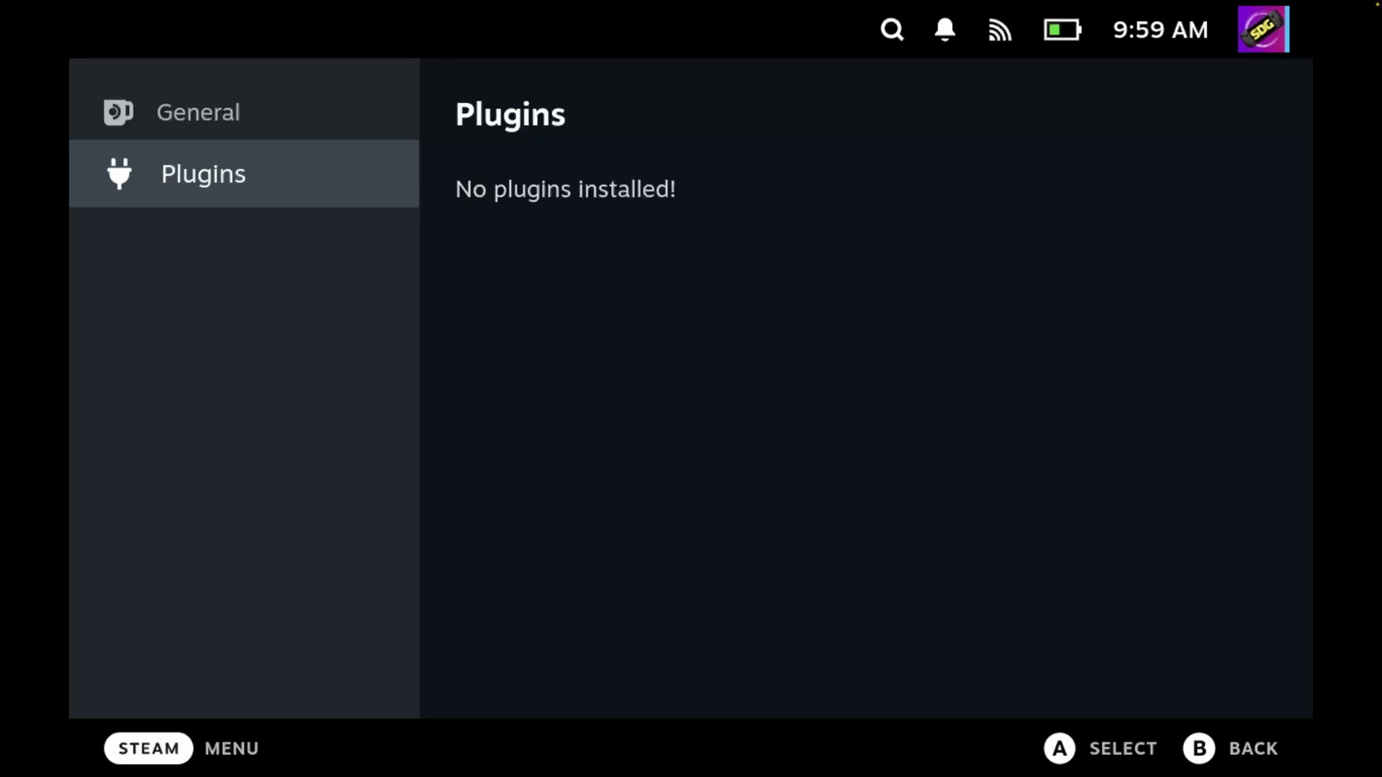
{"action": "key", "text": "Escape"}
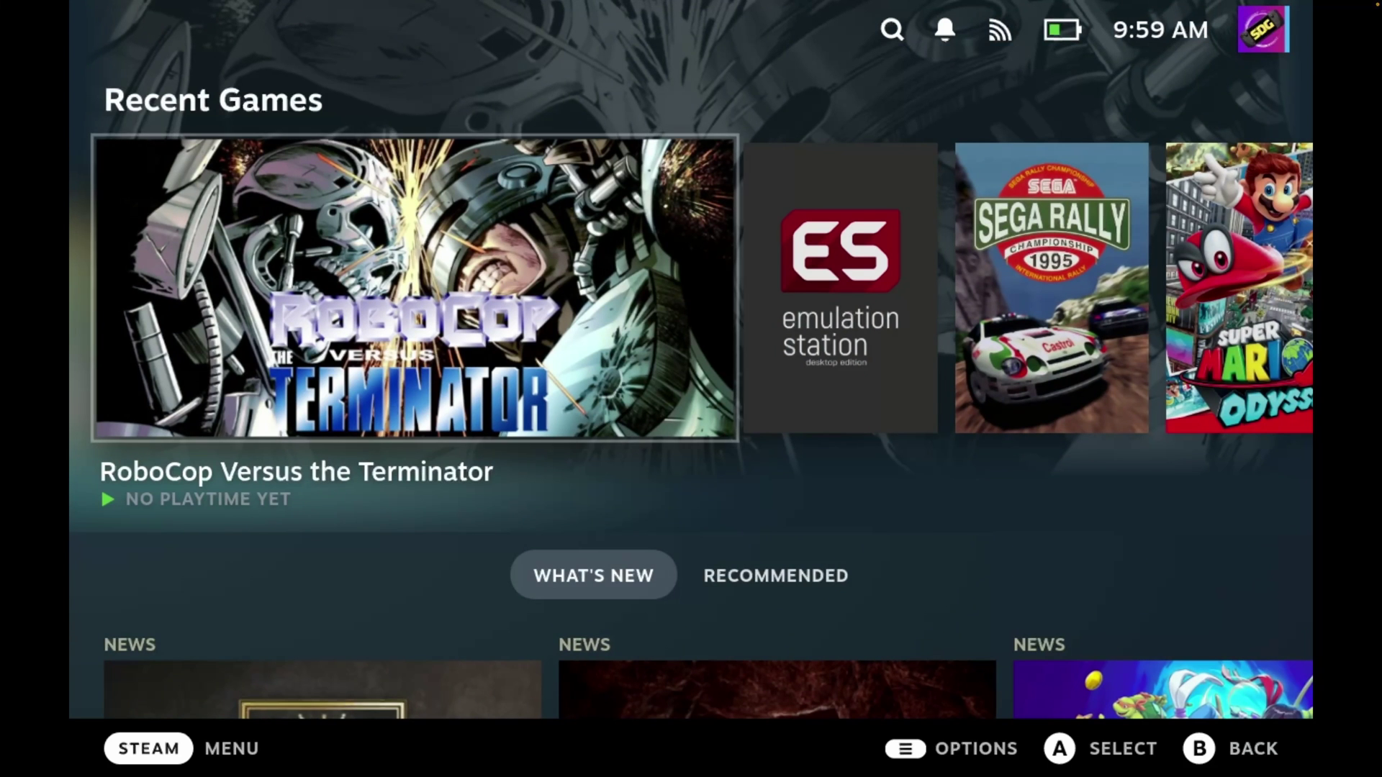
- Open the Decky plugin store and keep the plugins sorted as Alphabetical (A to Z)
{"action": "key", "text": "Return"}
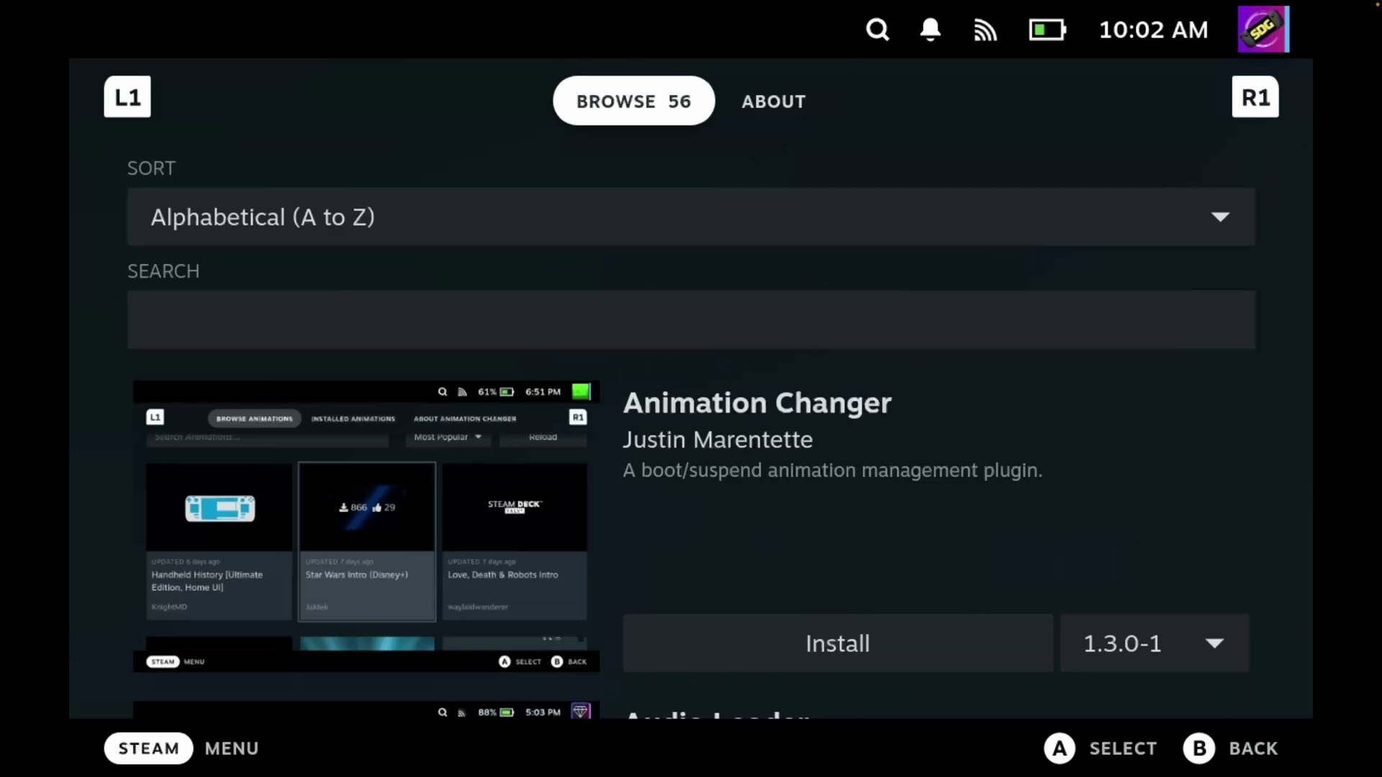
{"action": "key", "text": "Down"}
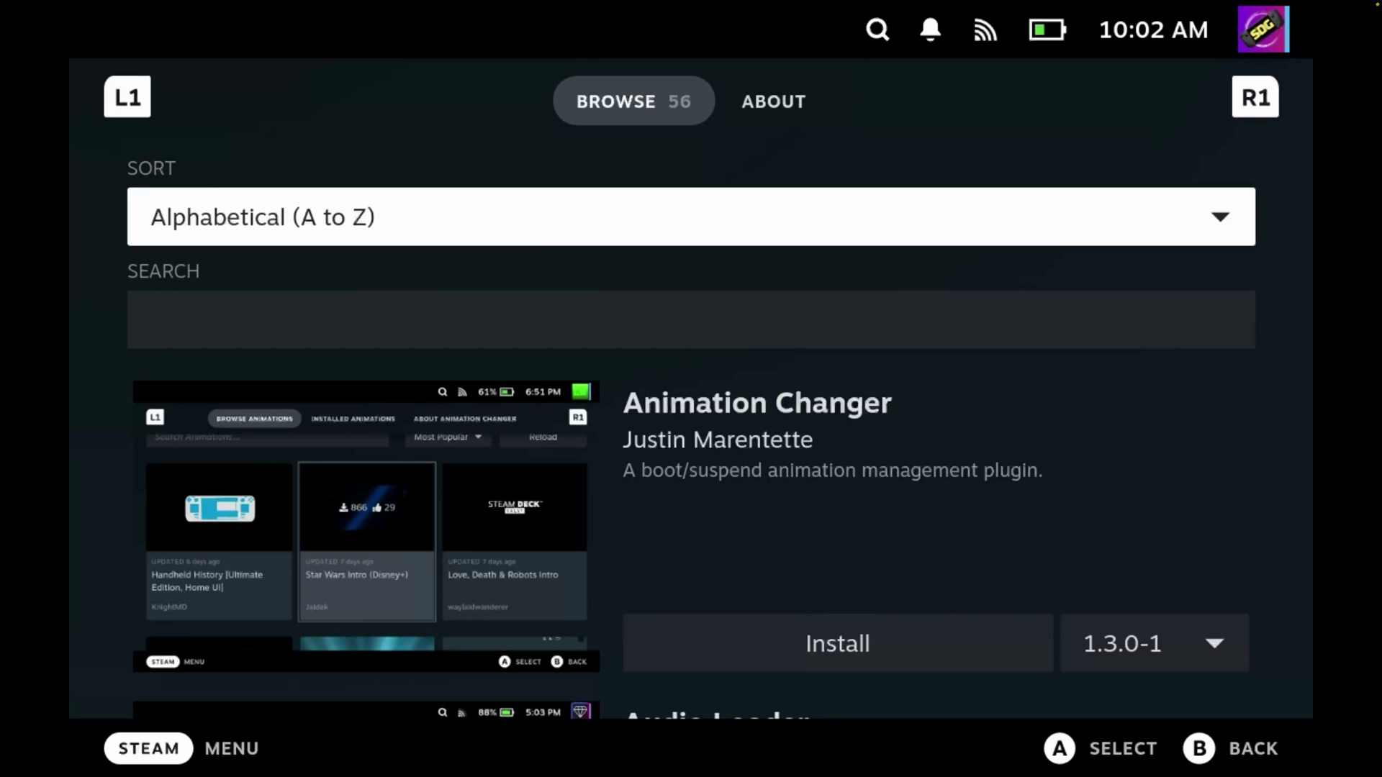
{"action": "key", "text": "Return"}
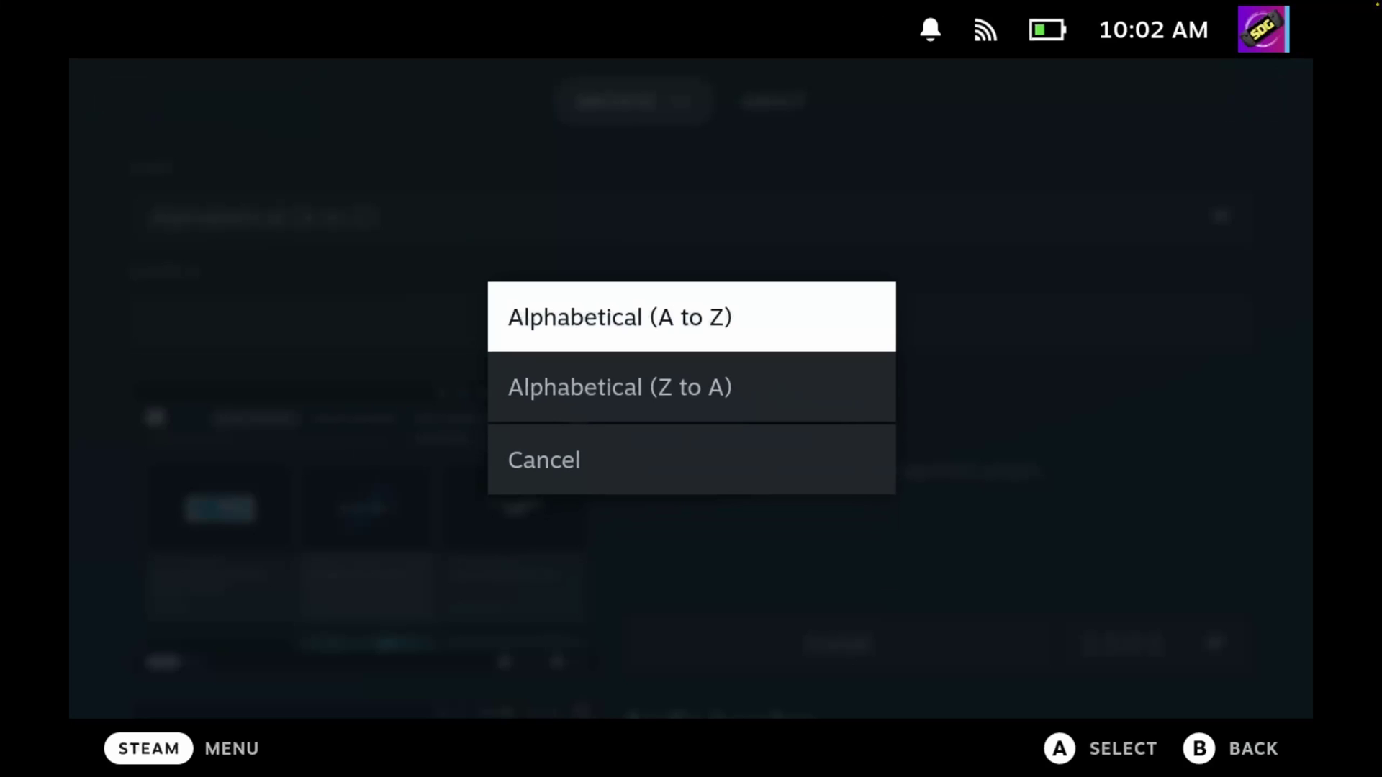
{"action": "key", "text": "Return"}
{"action": "key", "text": "Down"}
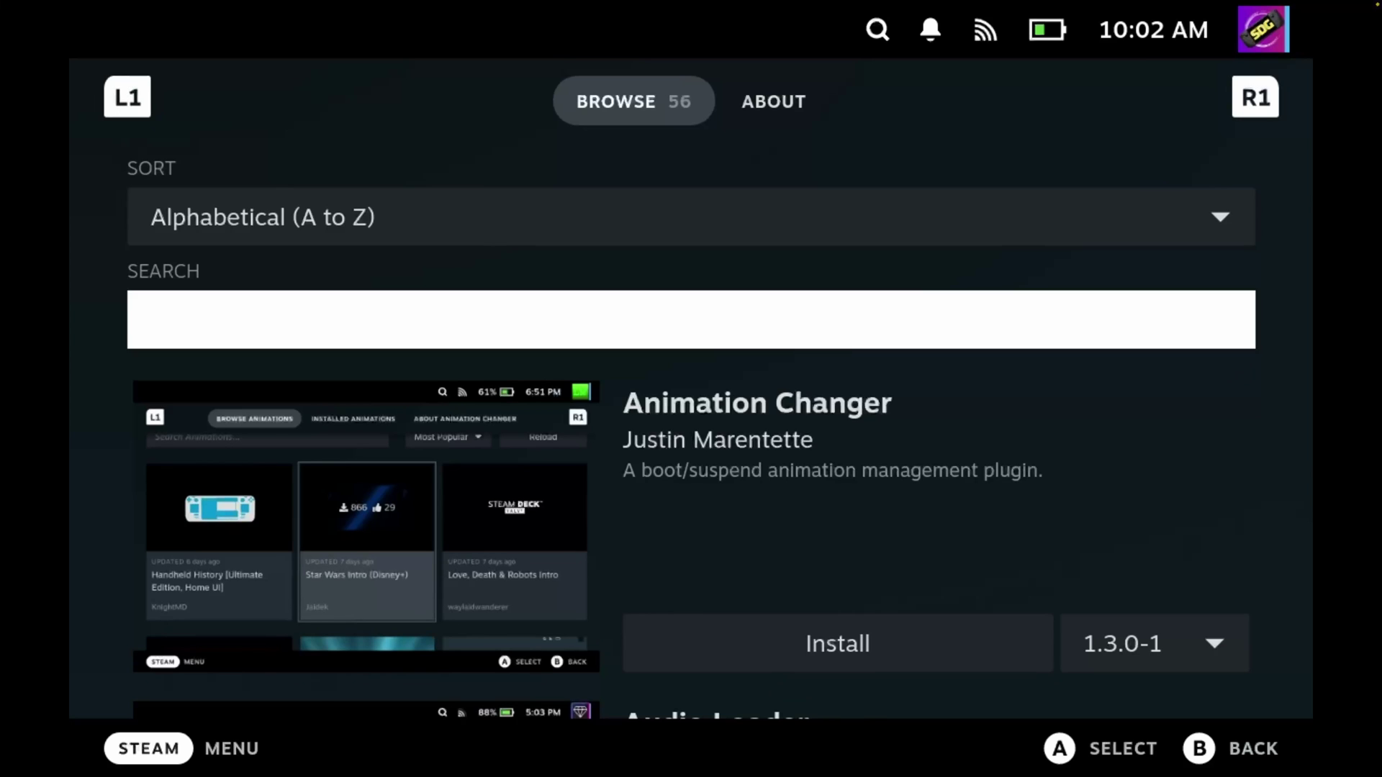
- Check the versions offered for the Animation Changer plugin, keeping 1.3.0-1 selected
{"action": "key", "text": "Down"}
{"action": "key", "text": "Left"}
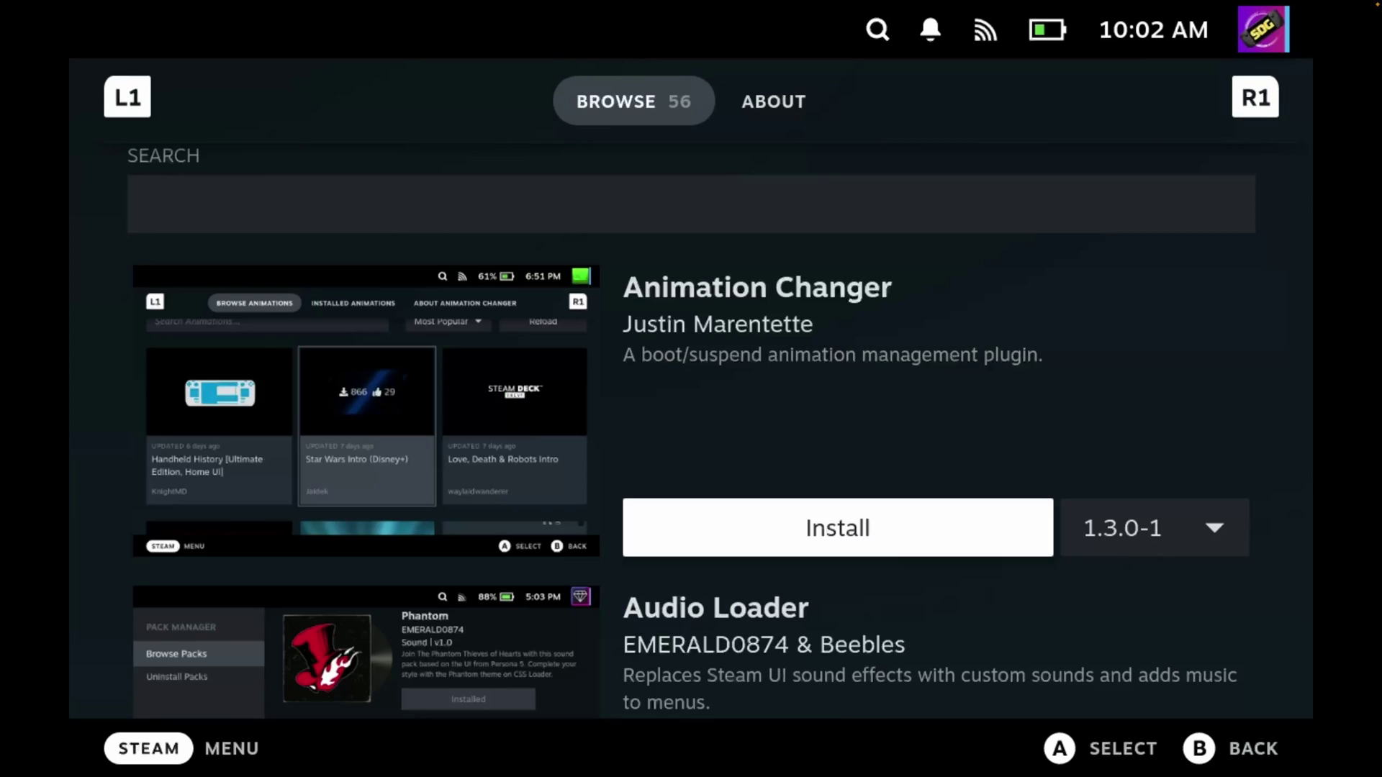
{"action": "key", "text": "Right"}
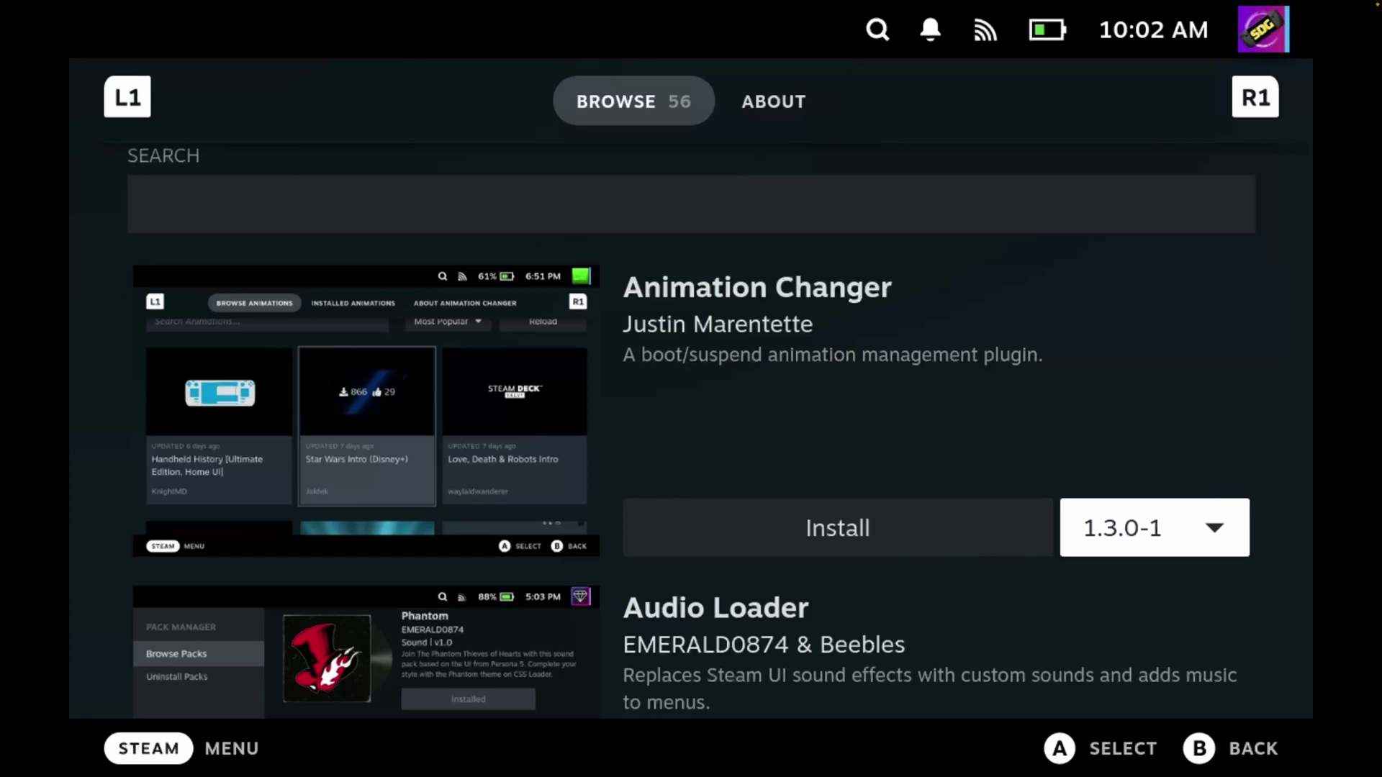
{"action": "key", "text": "Return"}
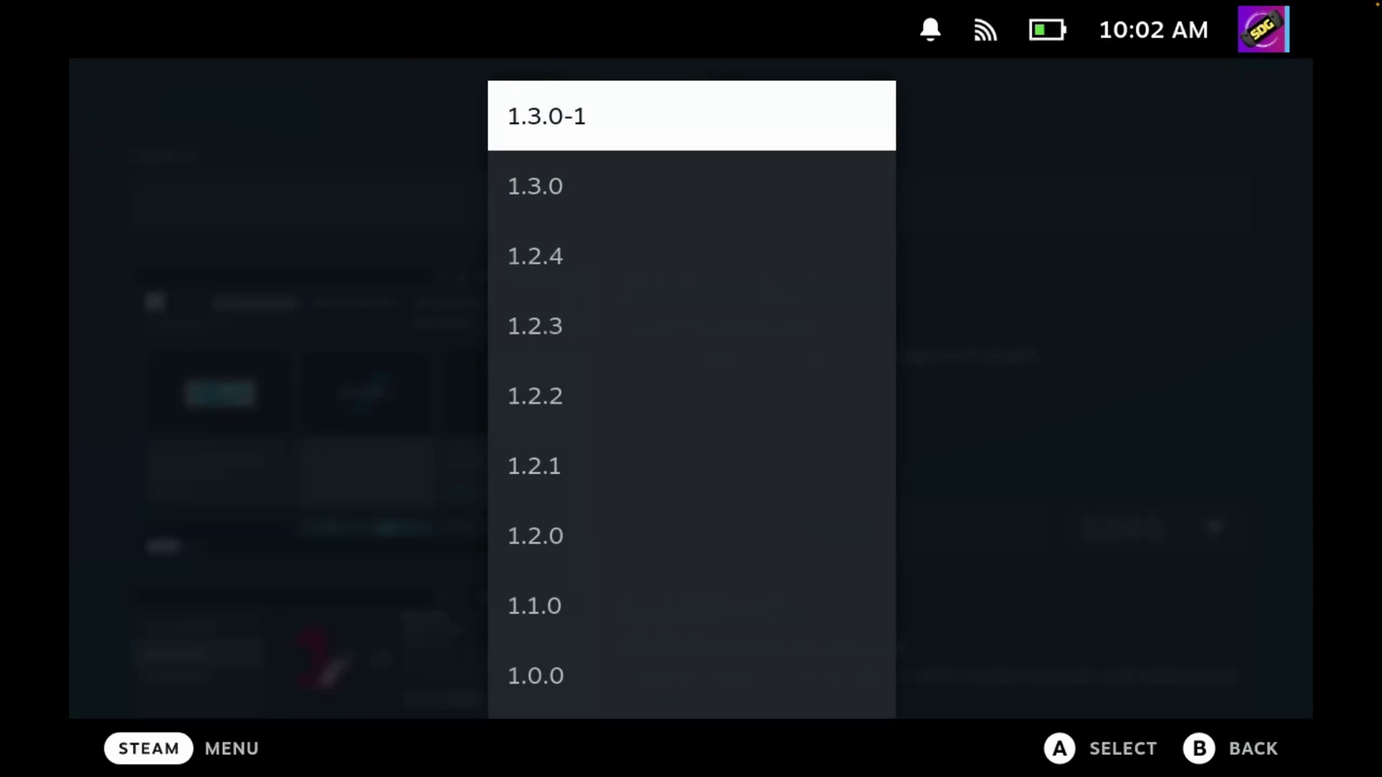
{"action": "key", "text": "Return"}
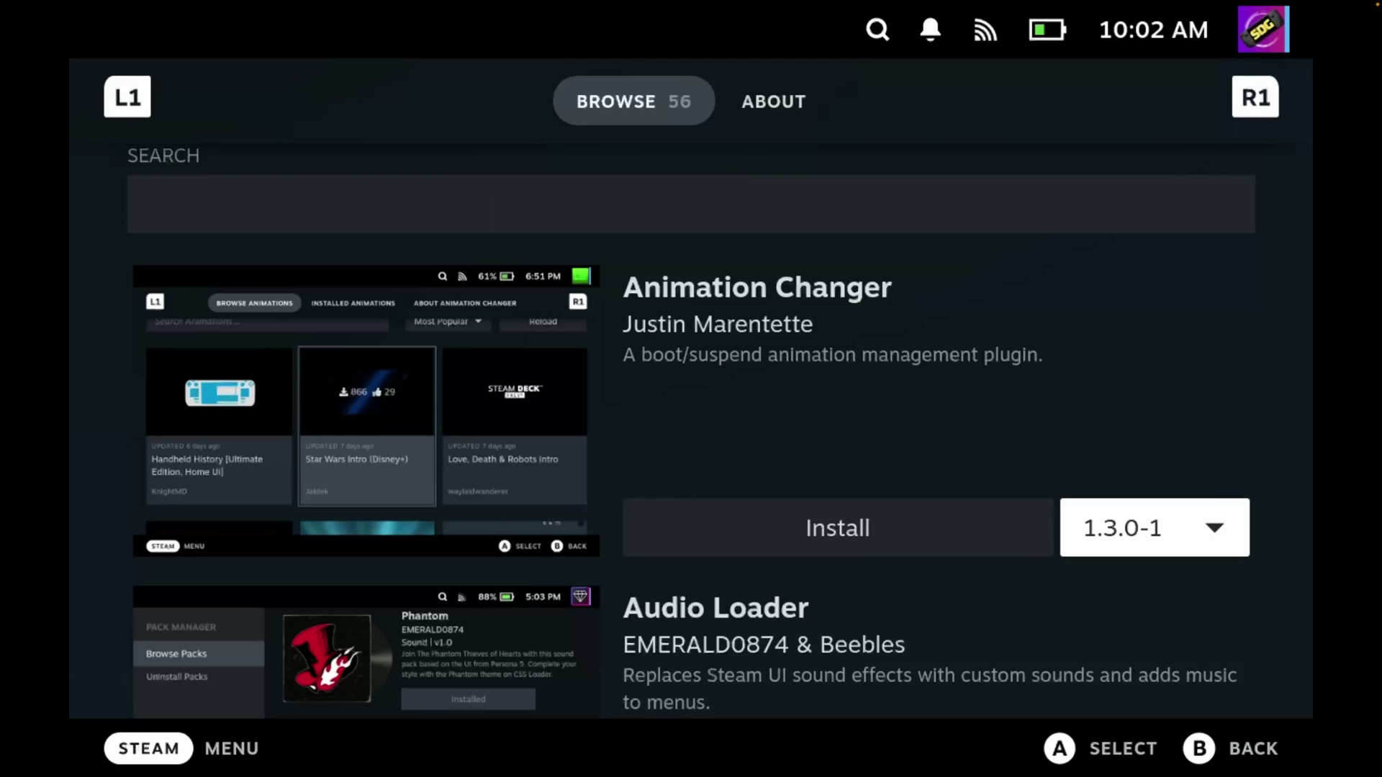
- Install version 2.0.1 of the CSS Loader plugin from the Decky store and confirm the installation
{"action": "key", "text": "Down"}
{"action": "key", "text": "Down"}
{"action": "key", "text": "Down"}
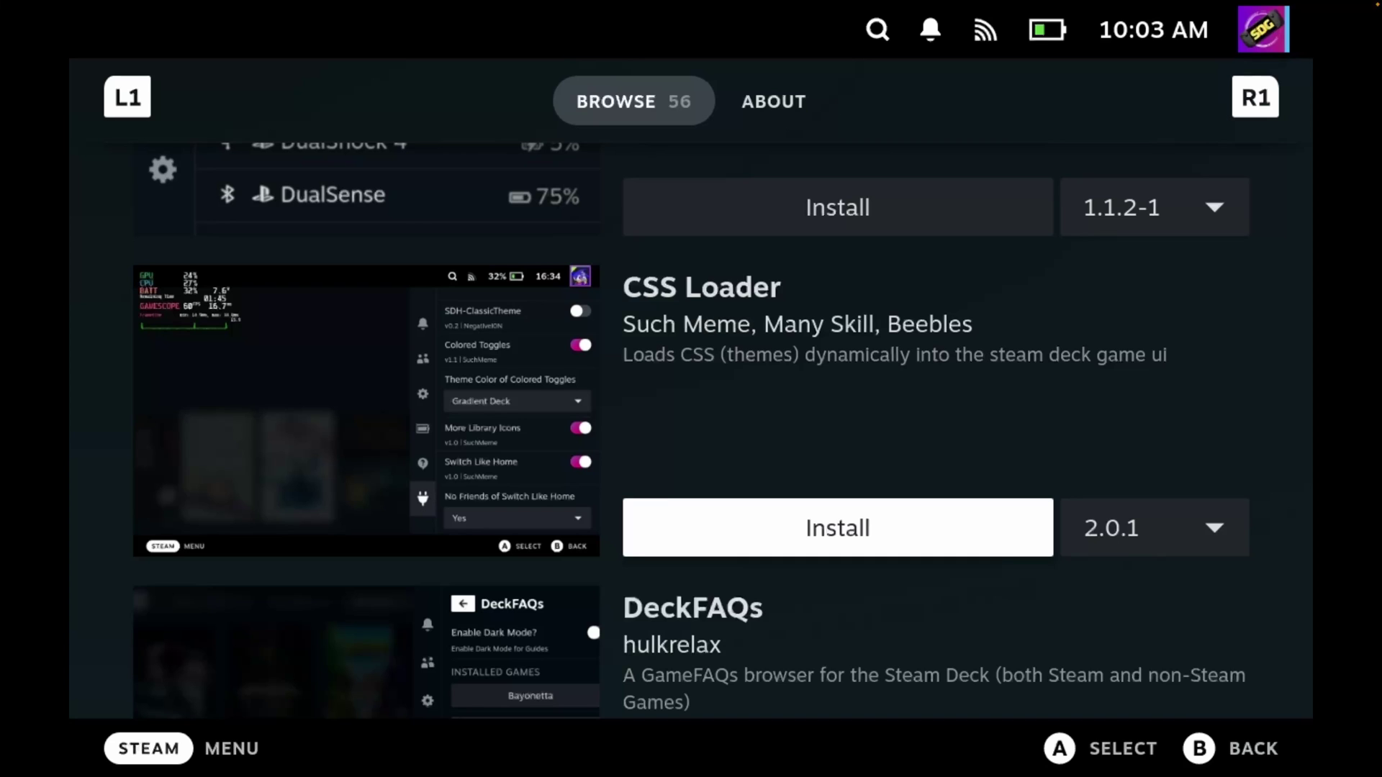
{"action": "key", "text": "Return"}
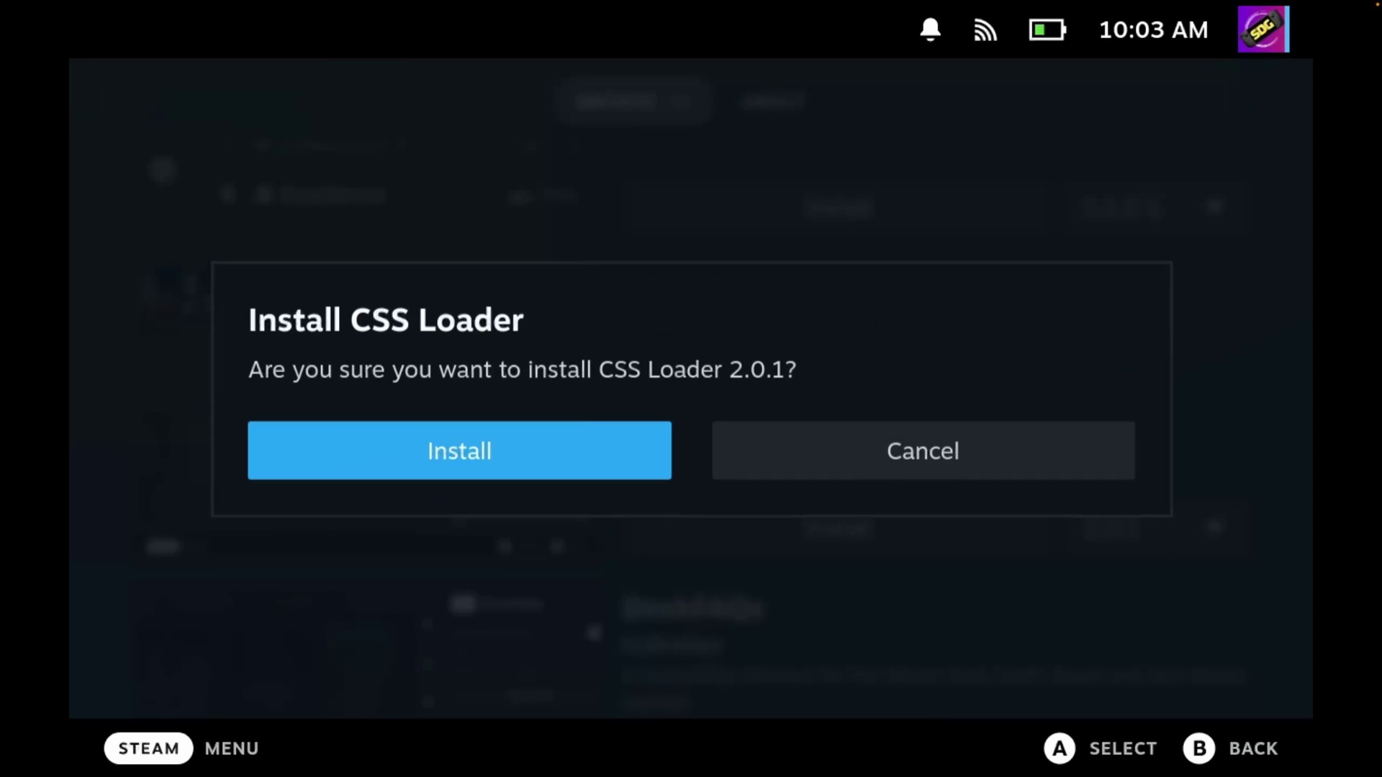
{"action": "key", "text": "Right"}
{"action": "key", "text": "Left"}
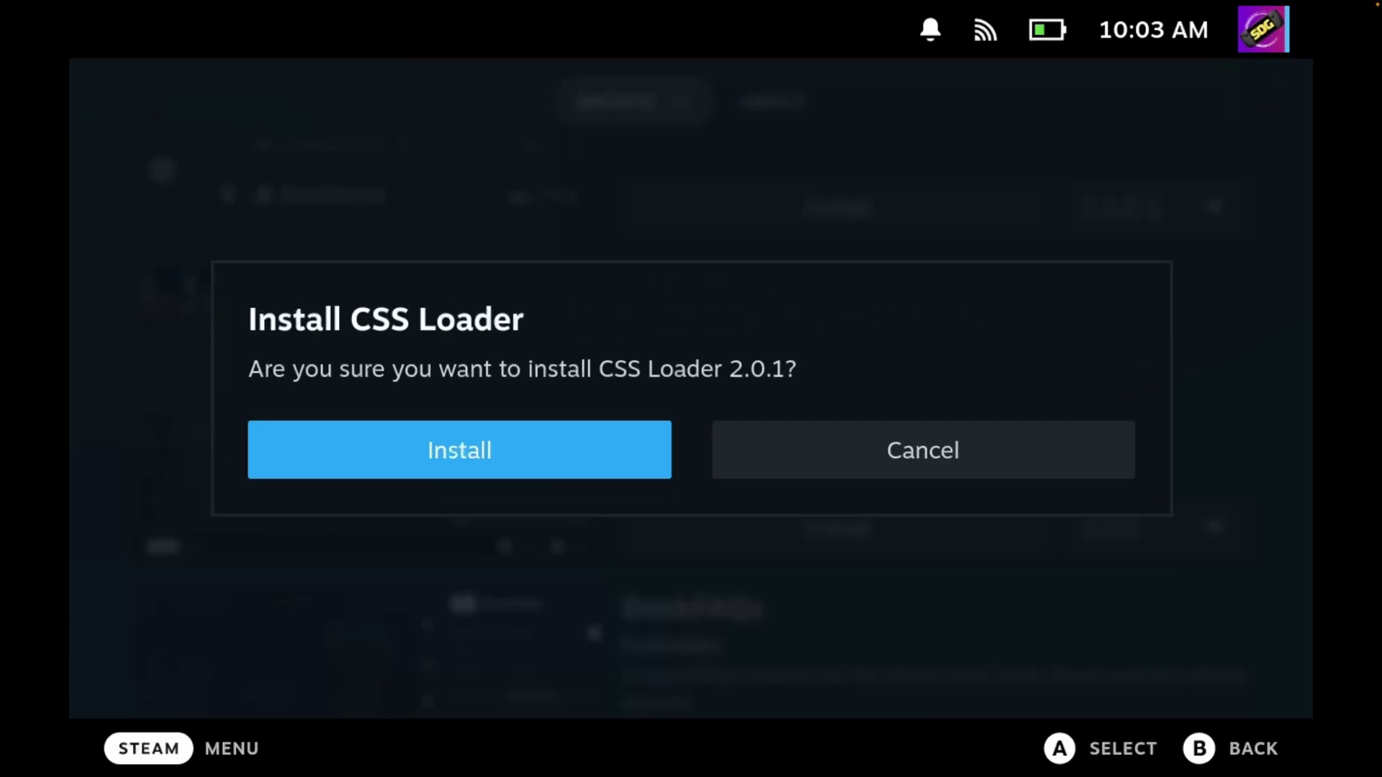
{"action": "key", "text": "Return"}
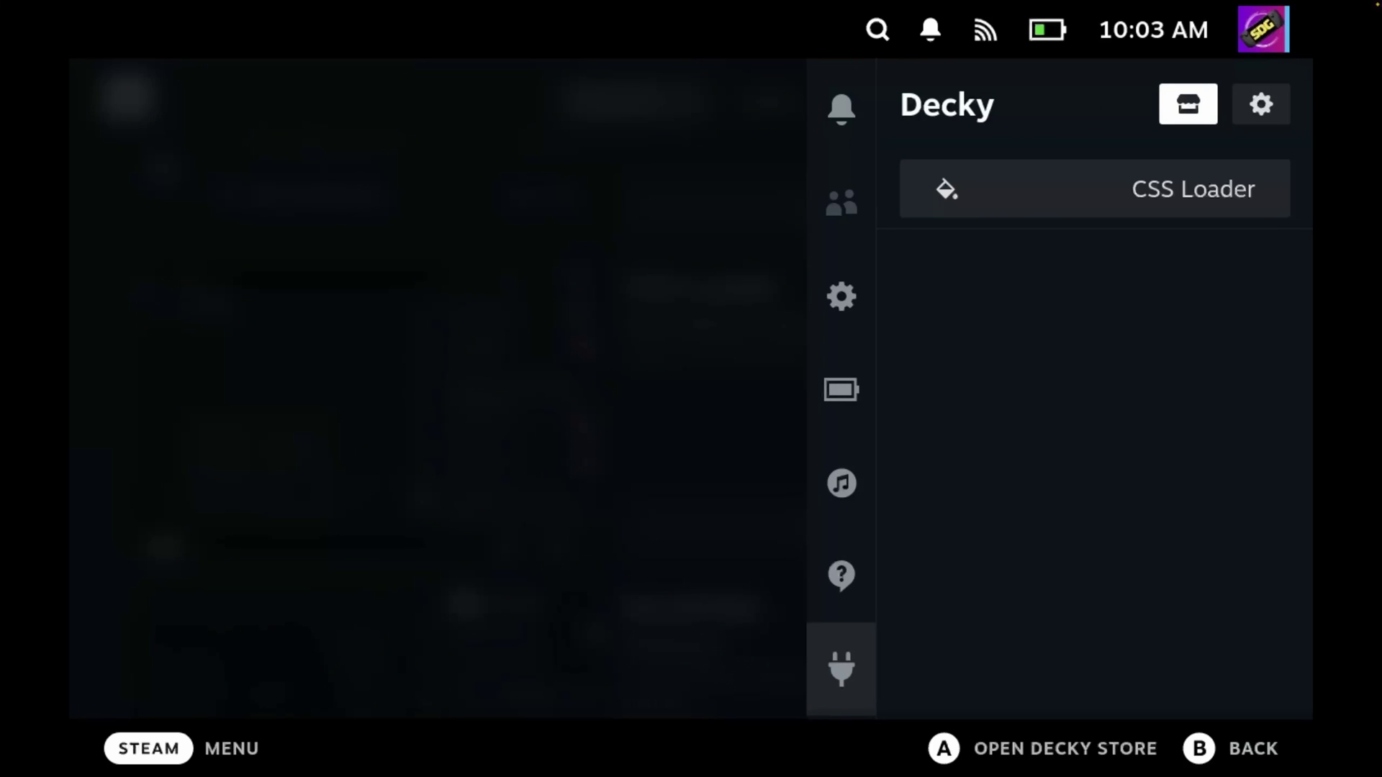
- Open the CSS Loader plugin from Decky and go to its theme store
{"action": "key", "text": "Down"}
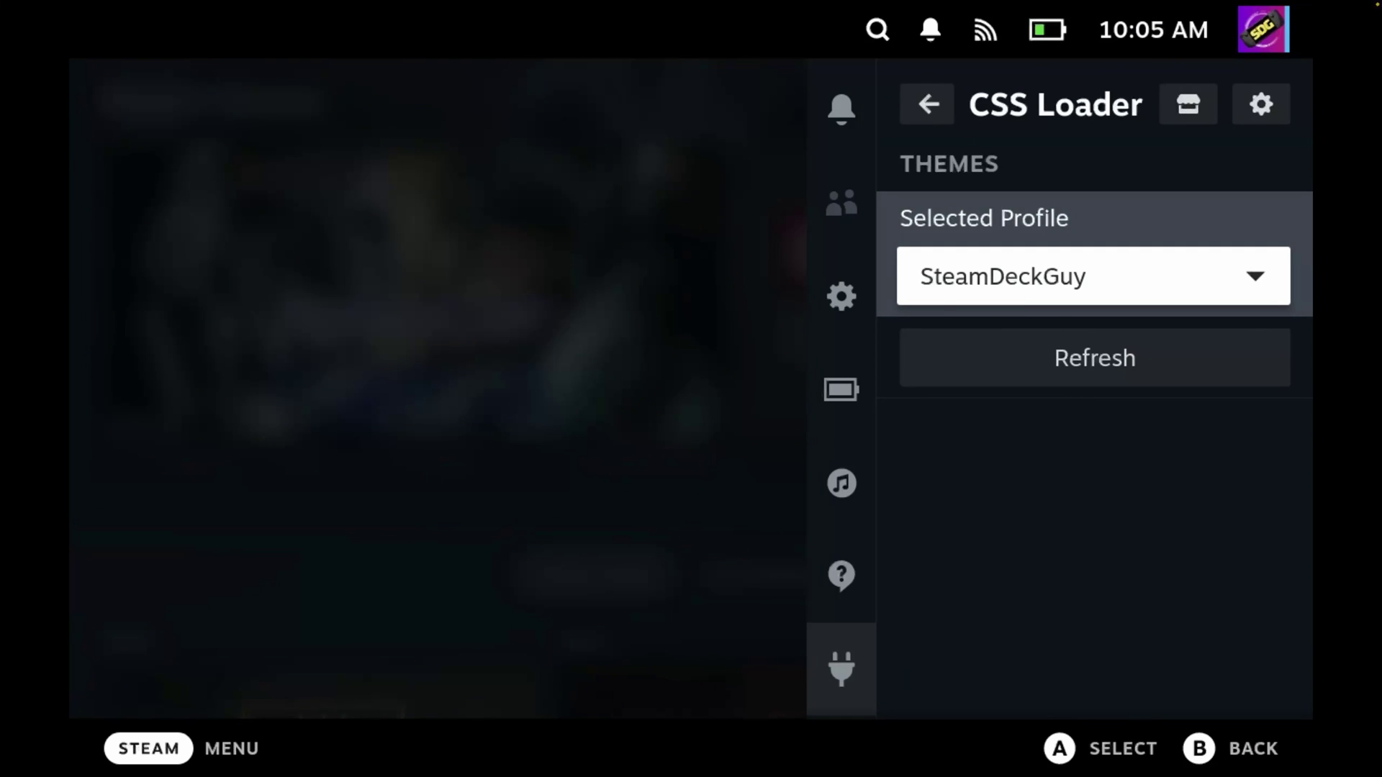
{"action": "key", "text": "Up"}
{"action": "key", "text": "Left"}
{"action": "key", "text": "Right"}
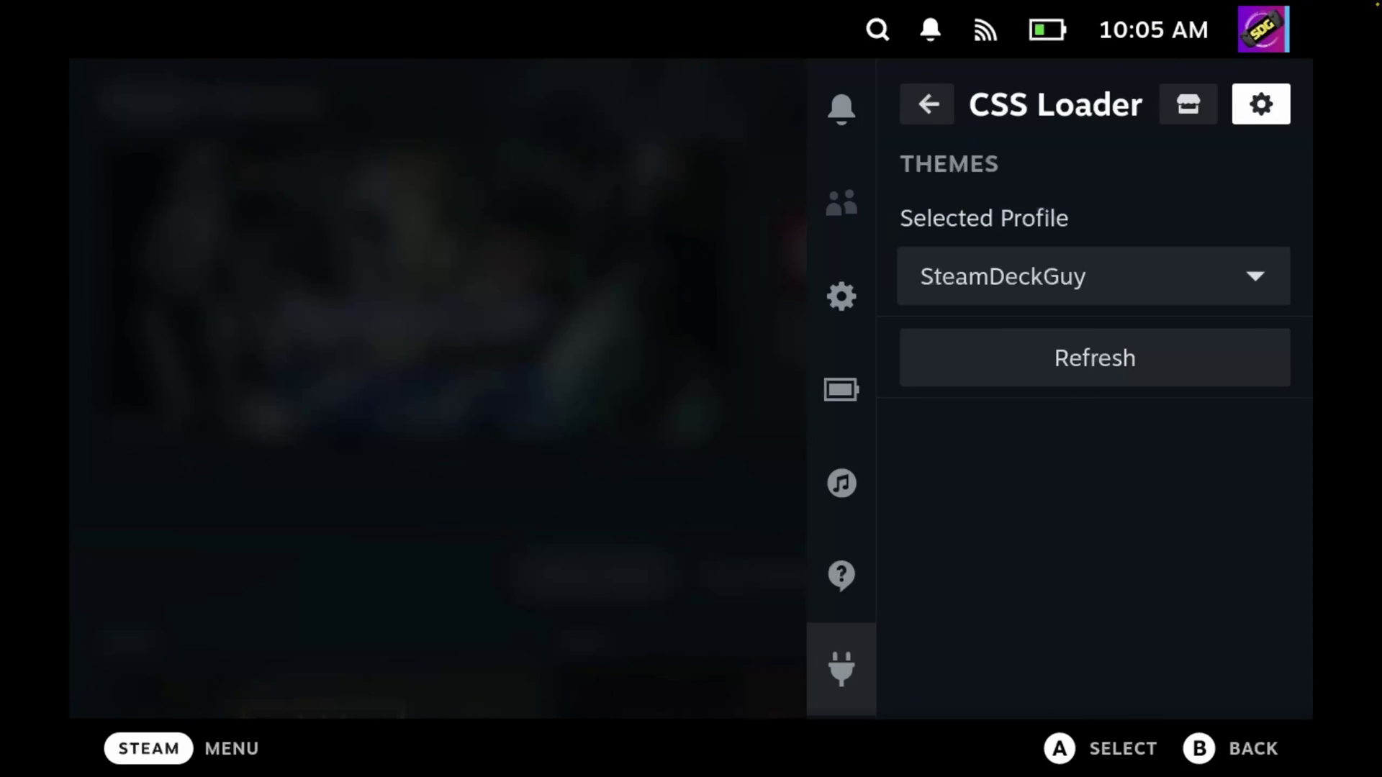
{"action": "key", "text": "Left"}
{"action": "key", "text": "Right"}
{"action": "key", "text": "Left"}
{"action": "key", "text": "Left"}
{"action": "key", "text": "Right"}
{"action": "key", "text": "Right"}
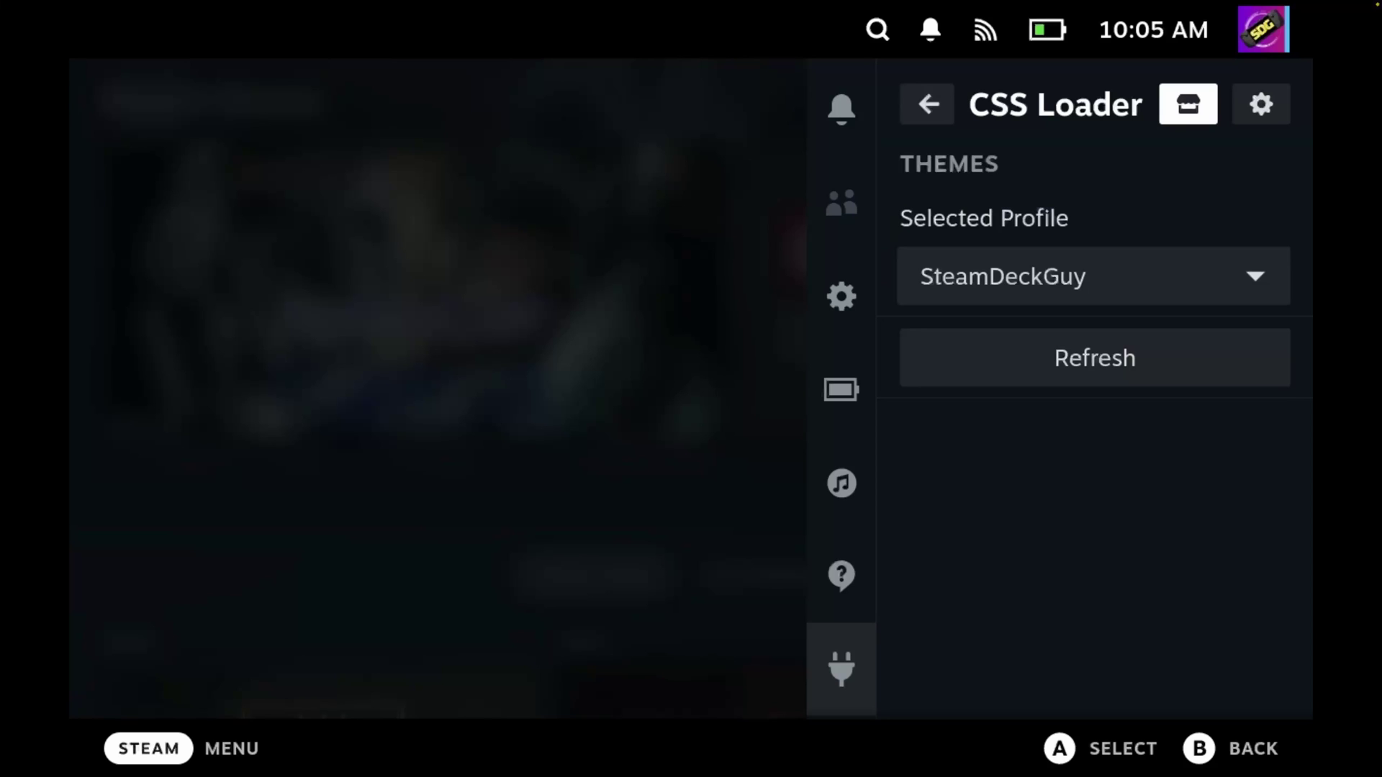
{"action": "key", "text": "Left"}
{"action": "key", "text": "Right"}
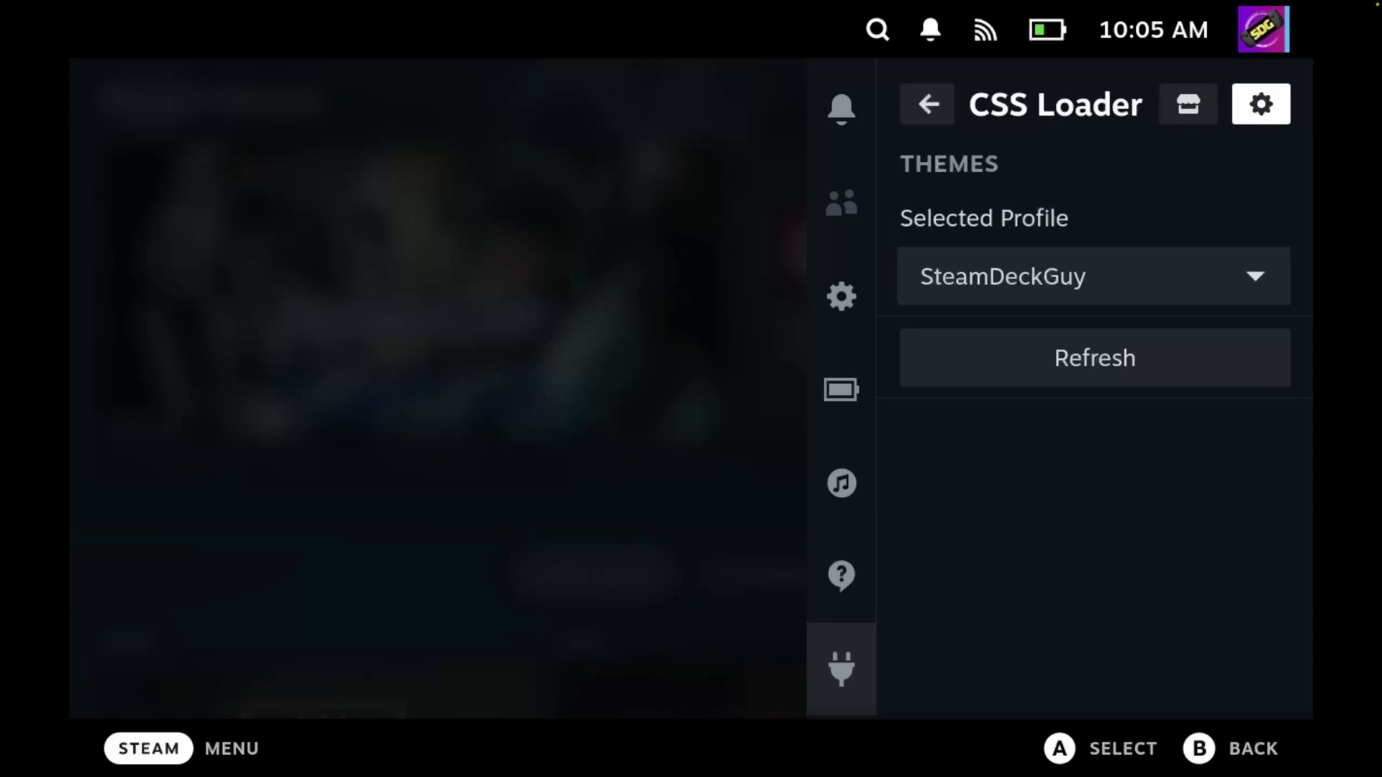
{"action": "key", "text": "Left"}
{"action": "key", "text": "Return"}
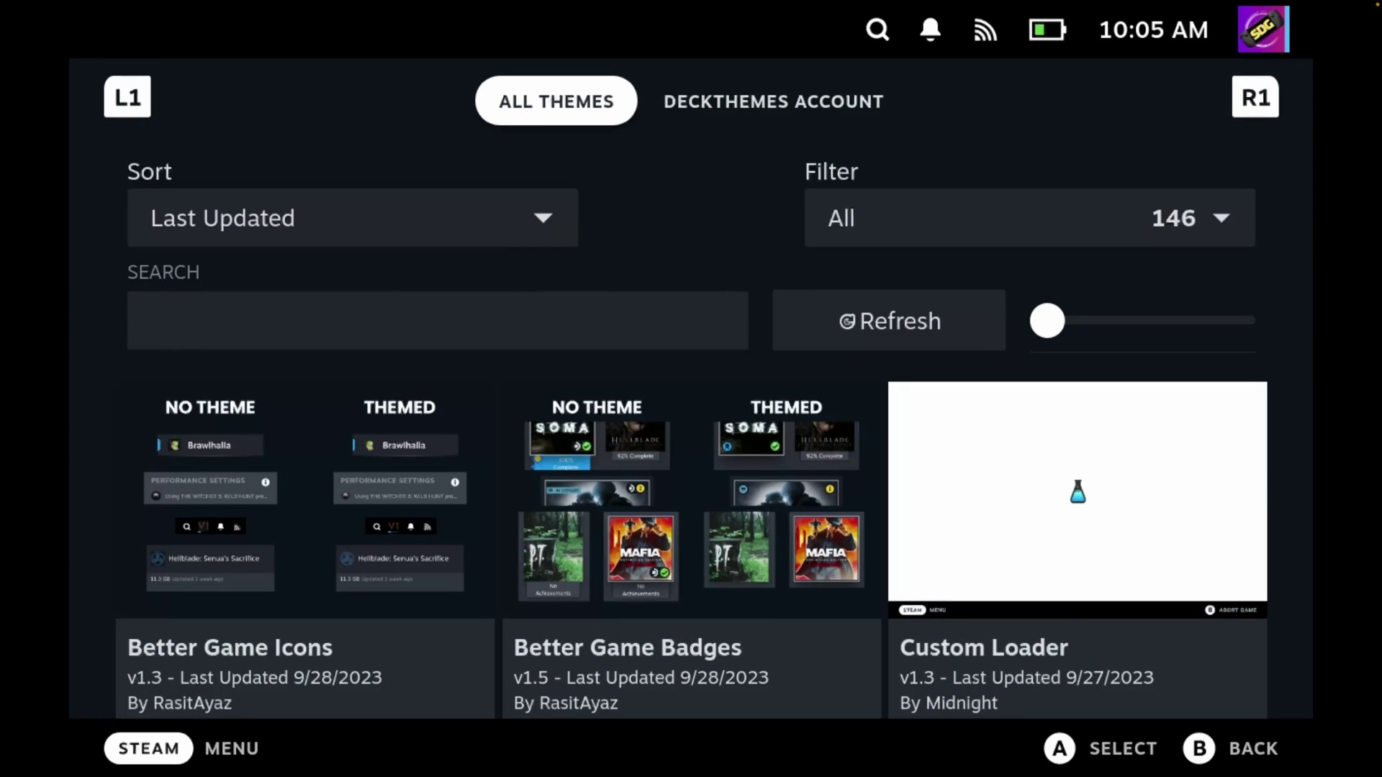
- Sort the CSS Loader themes by Most Downloaded
{"action": "key", "text": "Down"}
{"action": "key", "text": "Return"}
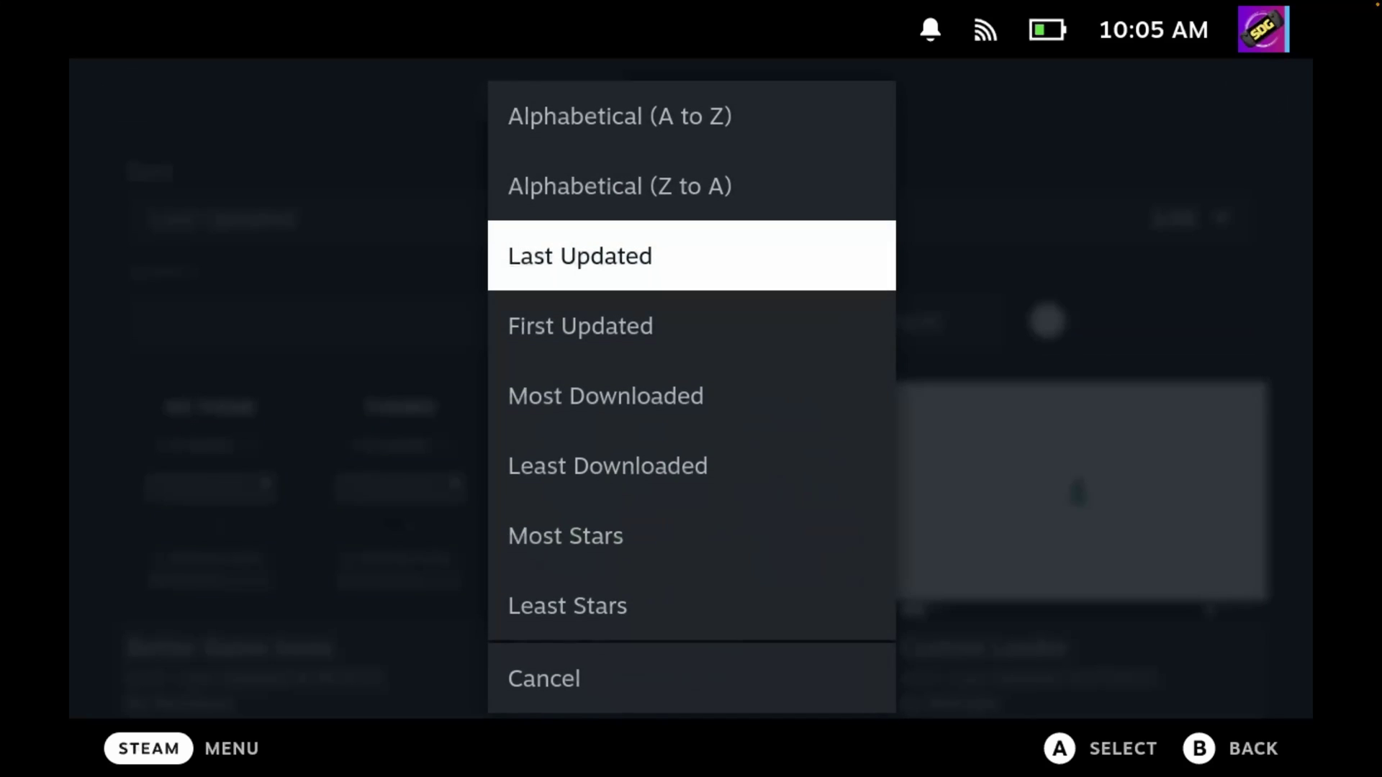
{"action": "key", "text": "Down"}
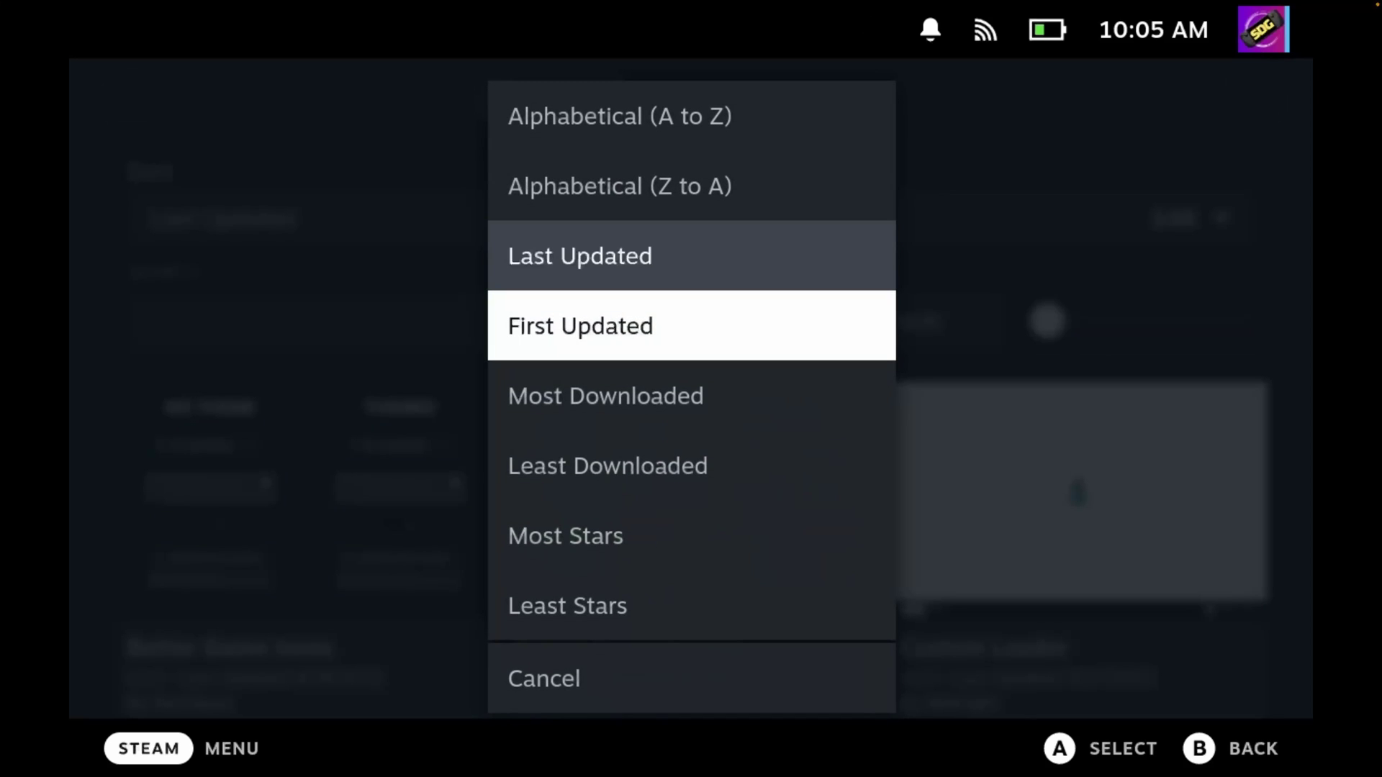
{"action": "key", "text": "Down"}
{"action": "key", "text": "Down"}
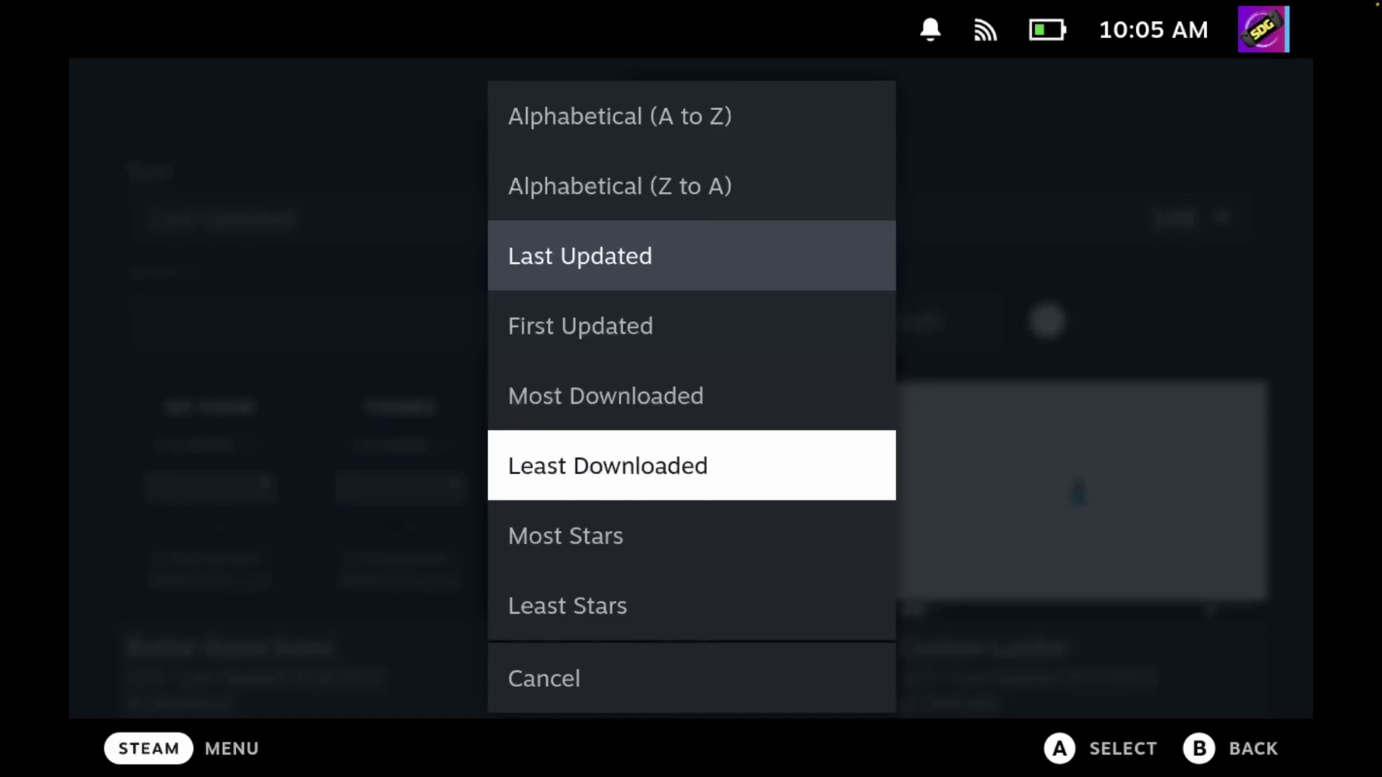
{"action": "key", "text": "Up"}
{"action": "key", "text": "Return"}
- View the details page of the Switch Like Home theme and leave it
{"action": "key", "text": "Down"}
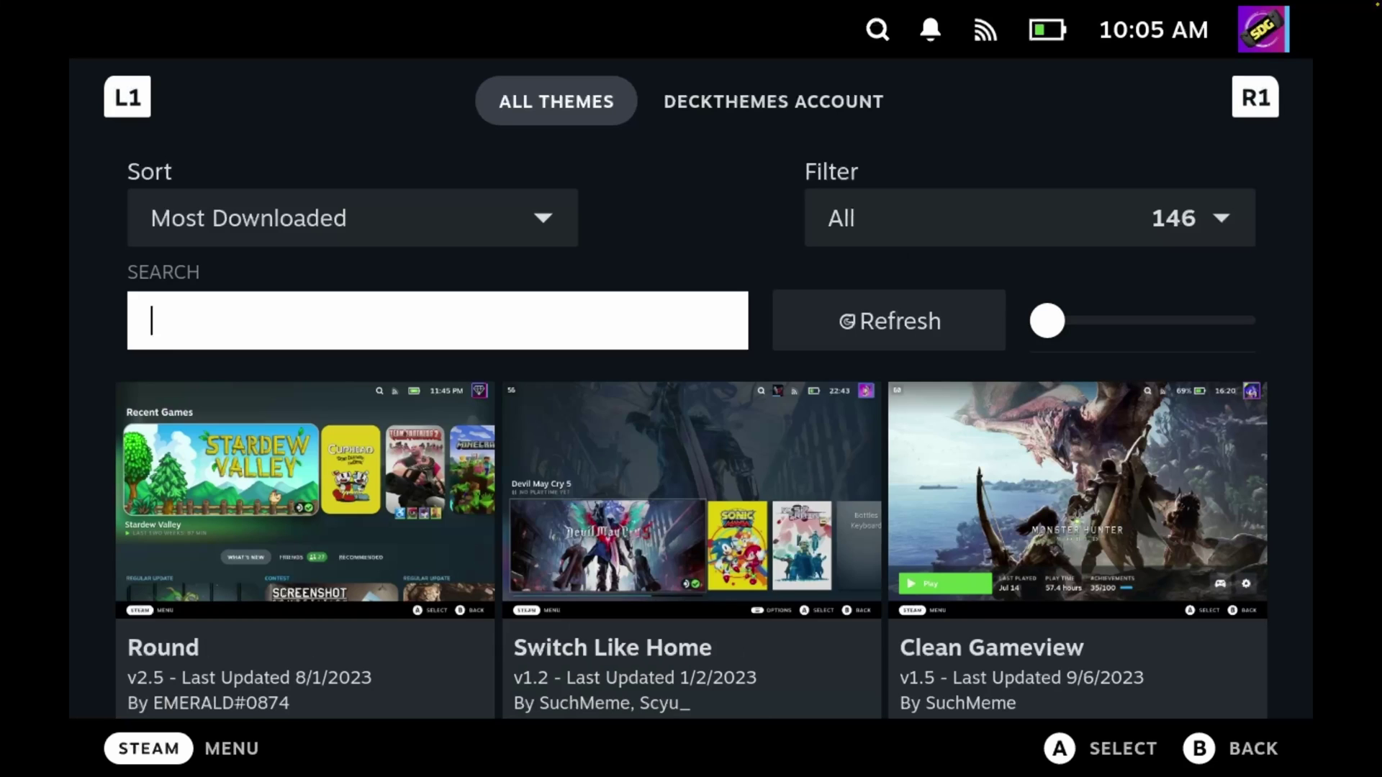
{"action": "key", "text": "Down"}
{"action": "key", "text": "Right"}
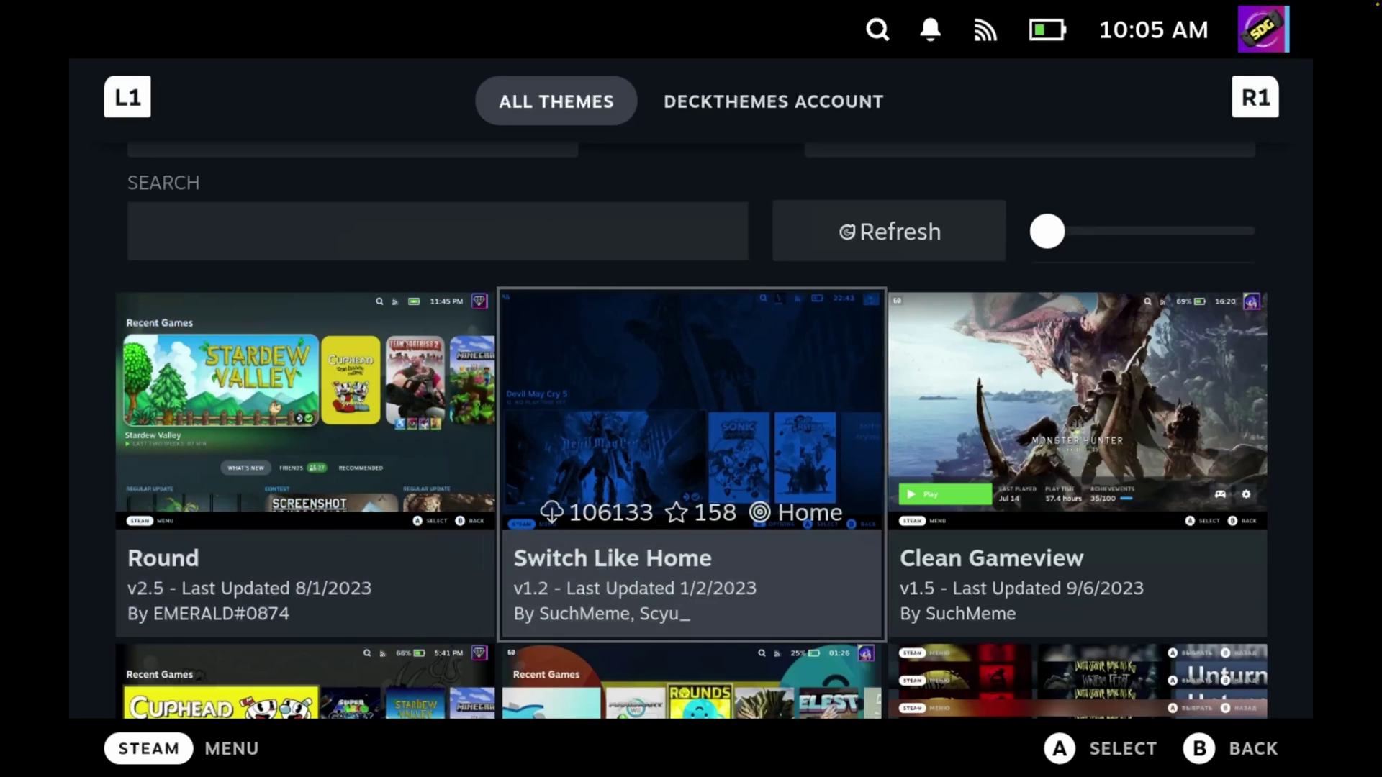
{"action": "key", "text": "Return"}
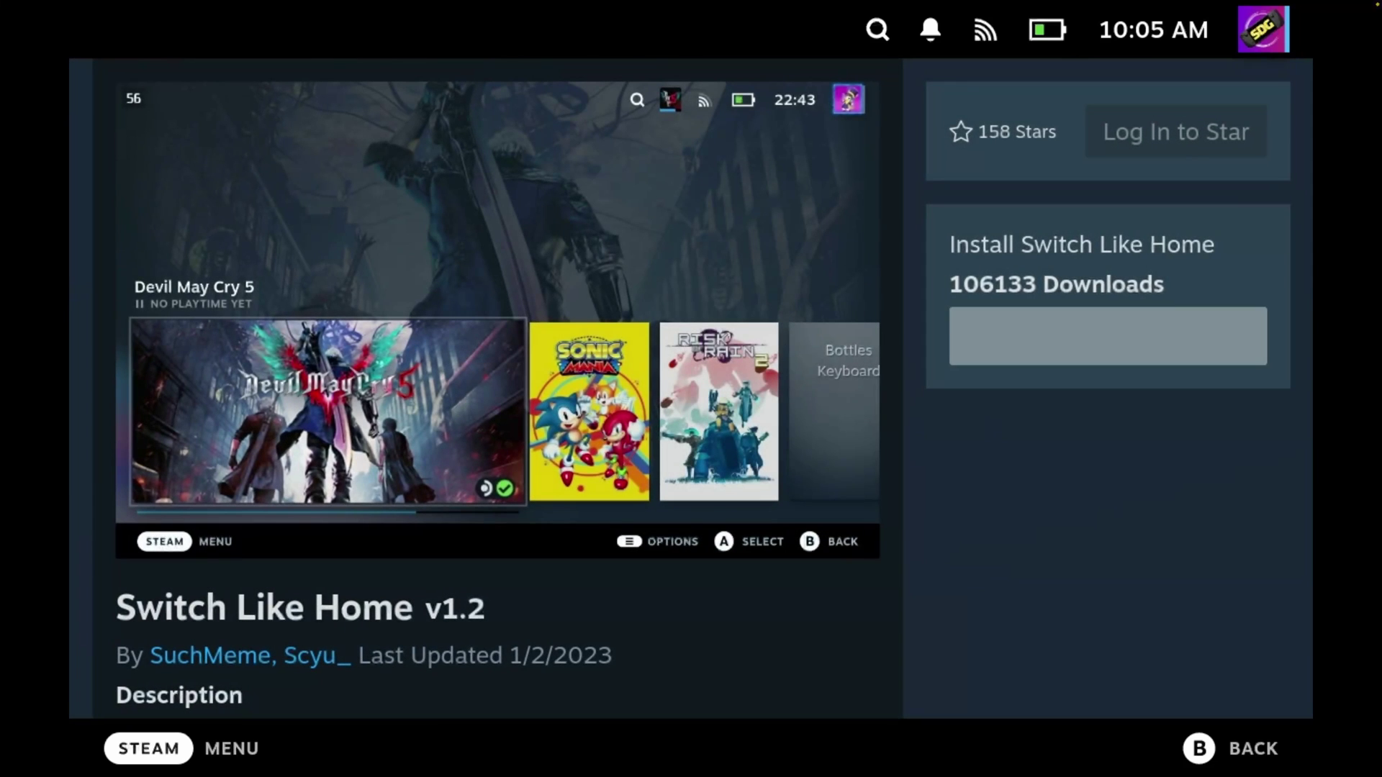
{"action": "key", "text": "Escape"}
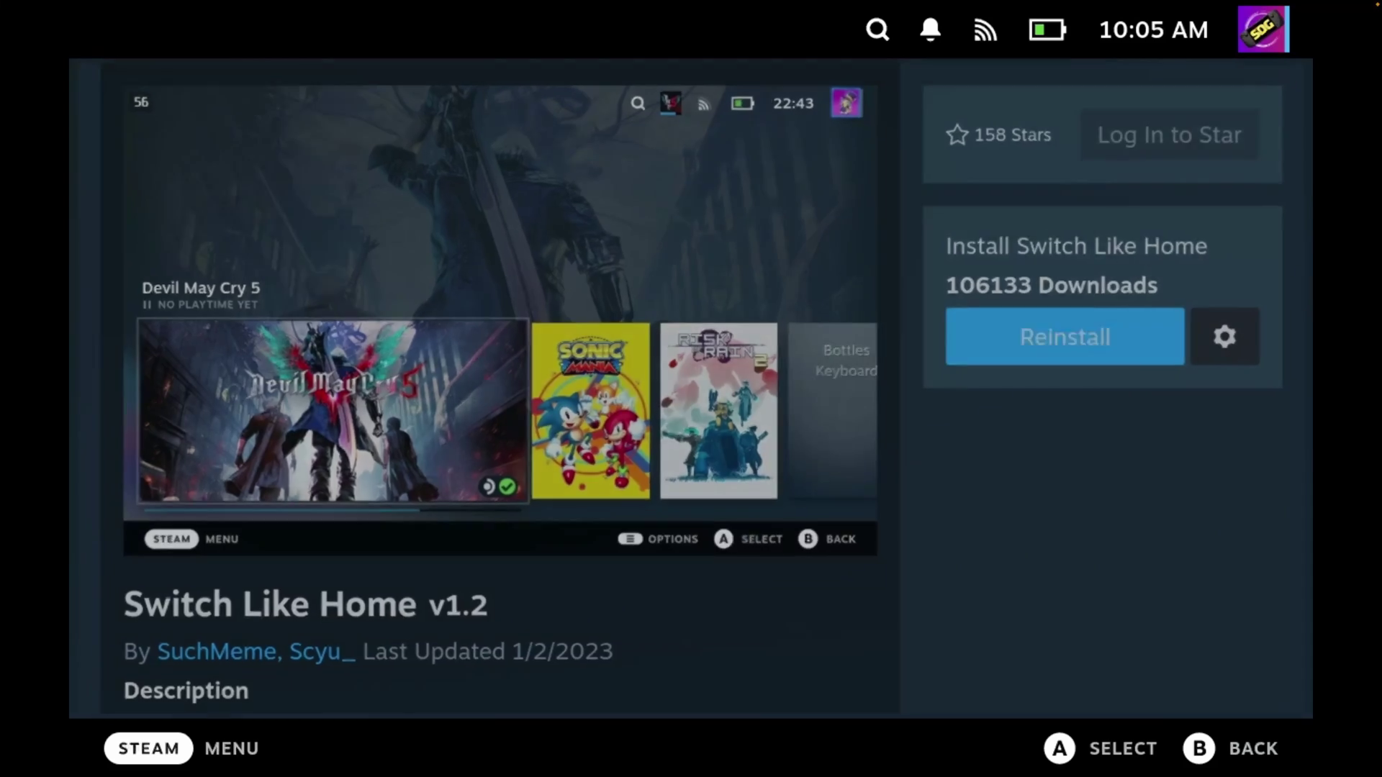
- Enable the Switch Like Home theme in CSS Loader and return to the home screen
{"action": "key", "text": "Escape"}
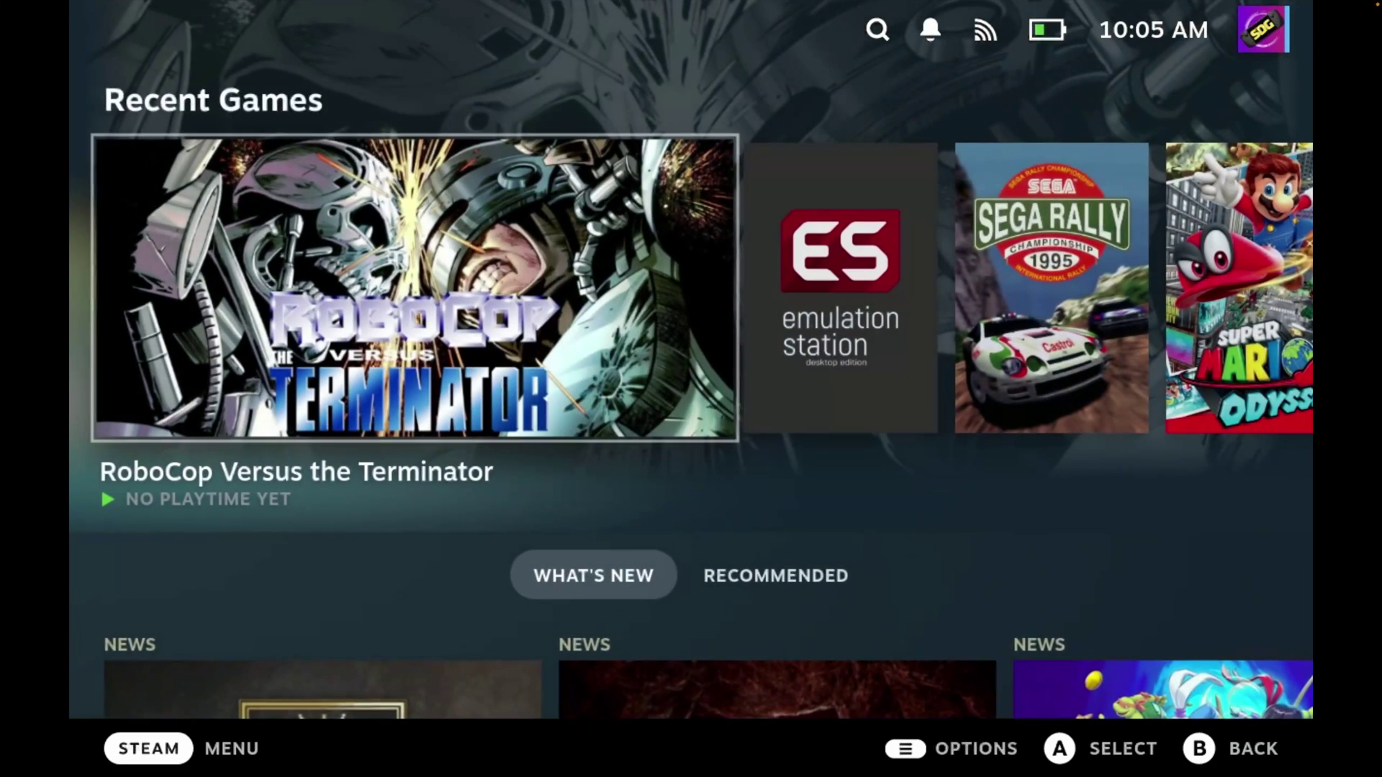
{"action": "key", "text": "ctrl+2"}
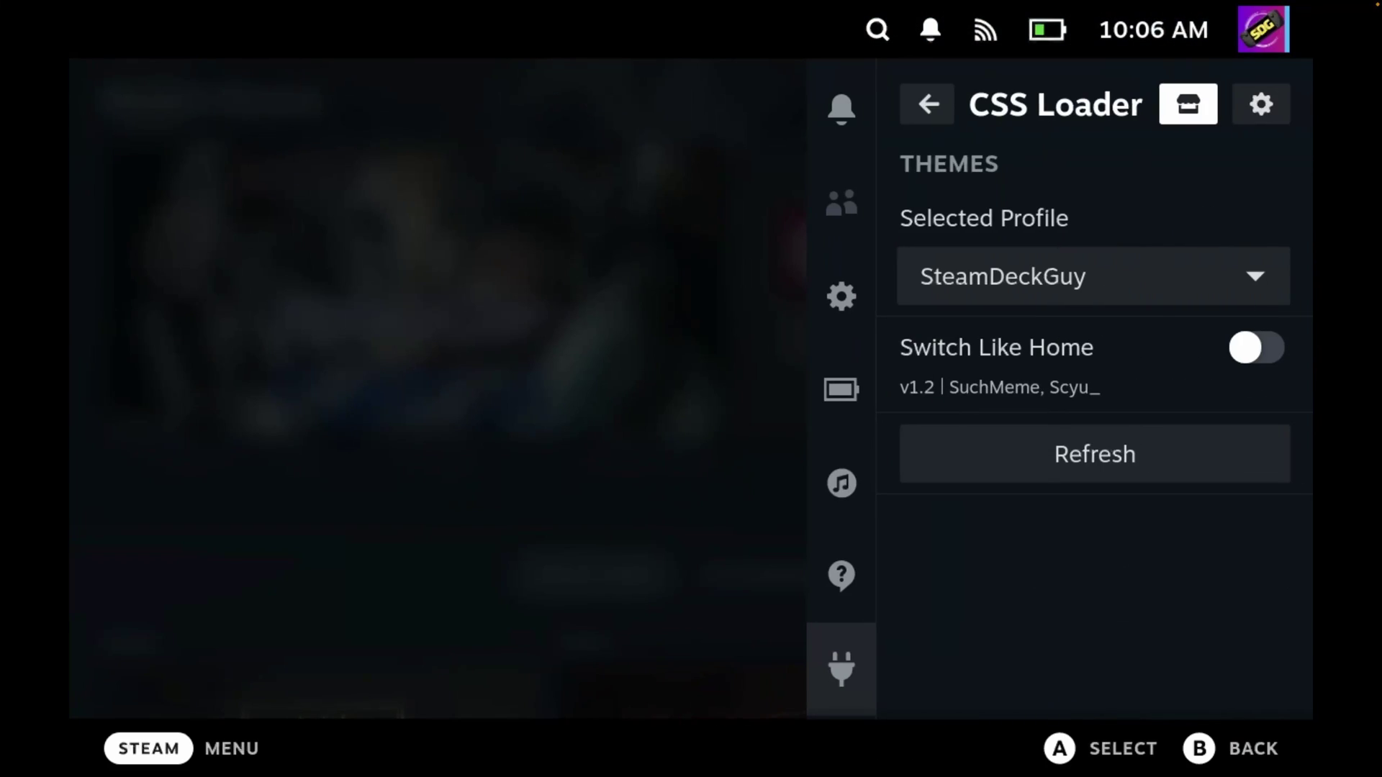
{"action": "key", "text": "Down"}
{"action": "key", "text": "Down"}
{"action": "key", "text": "Up"}
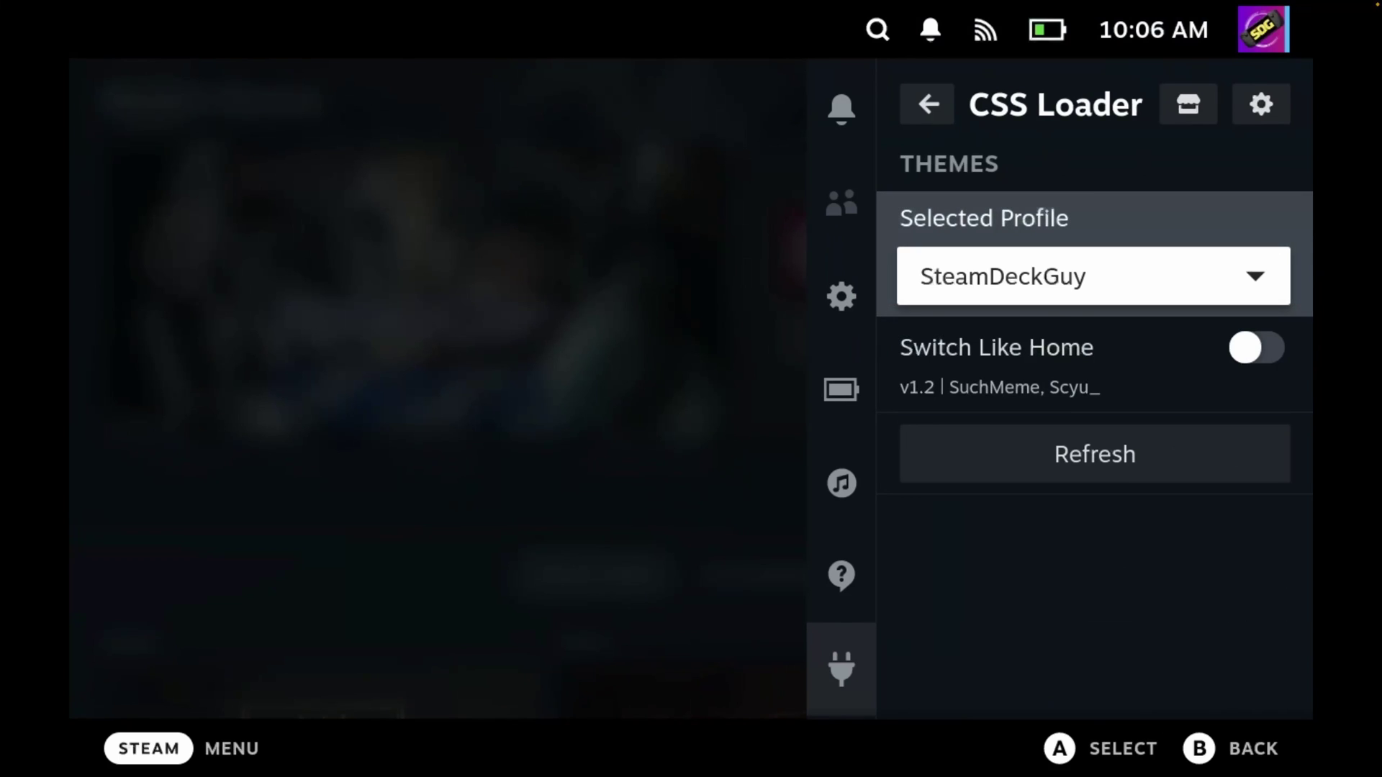
{"action": "key", "text": "Down"}
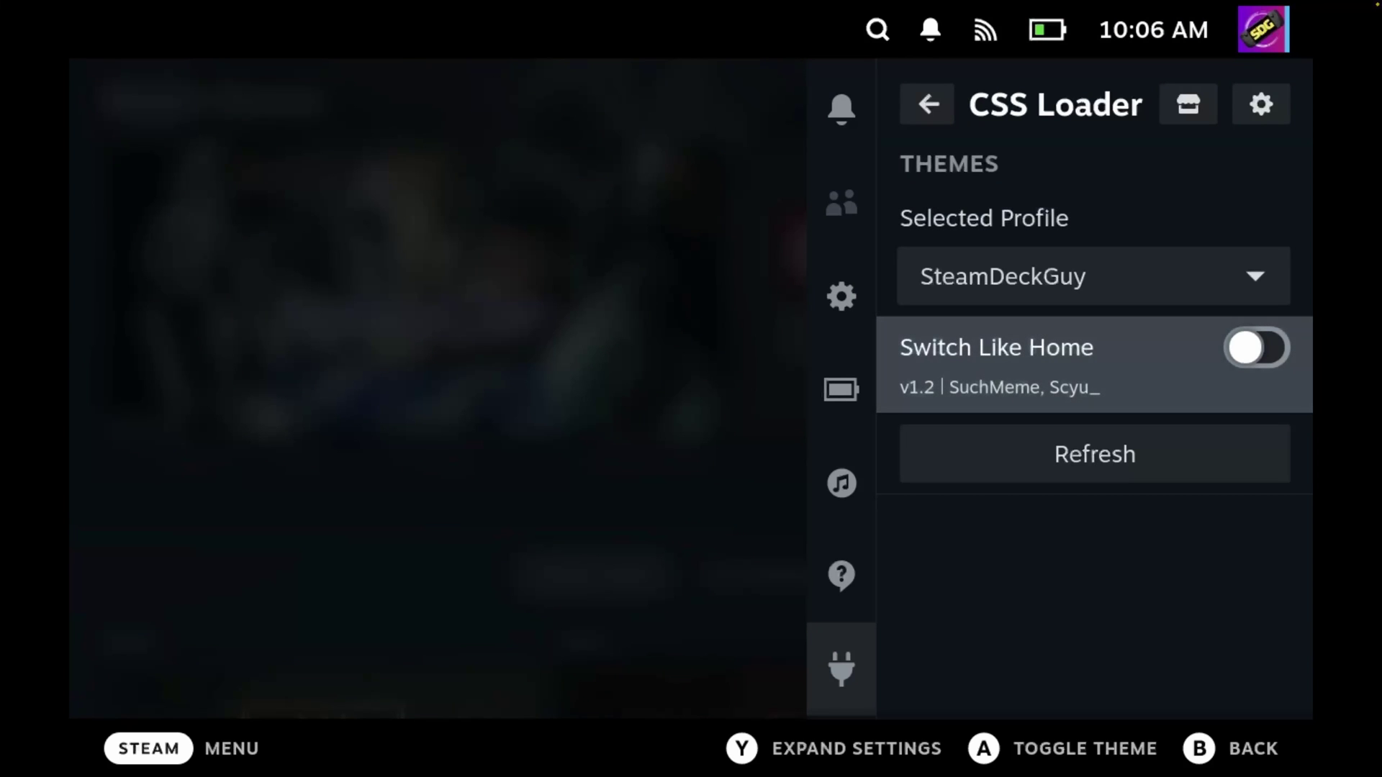
{"action": "key", "text": "Return"}
{"action": "key", "text": "Escape"}
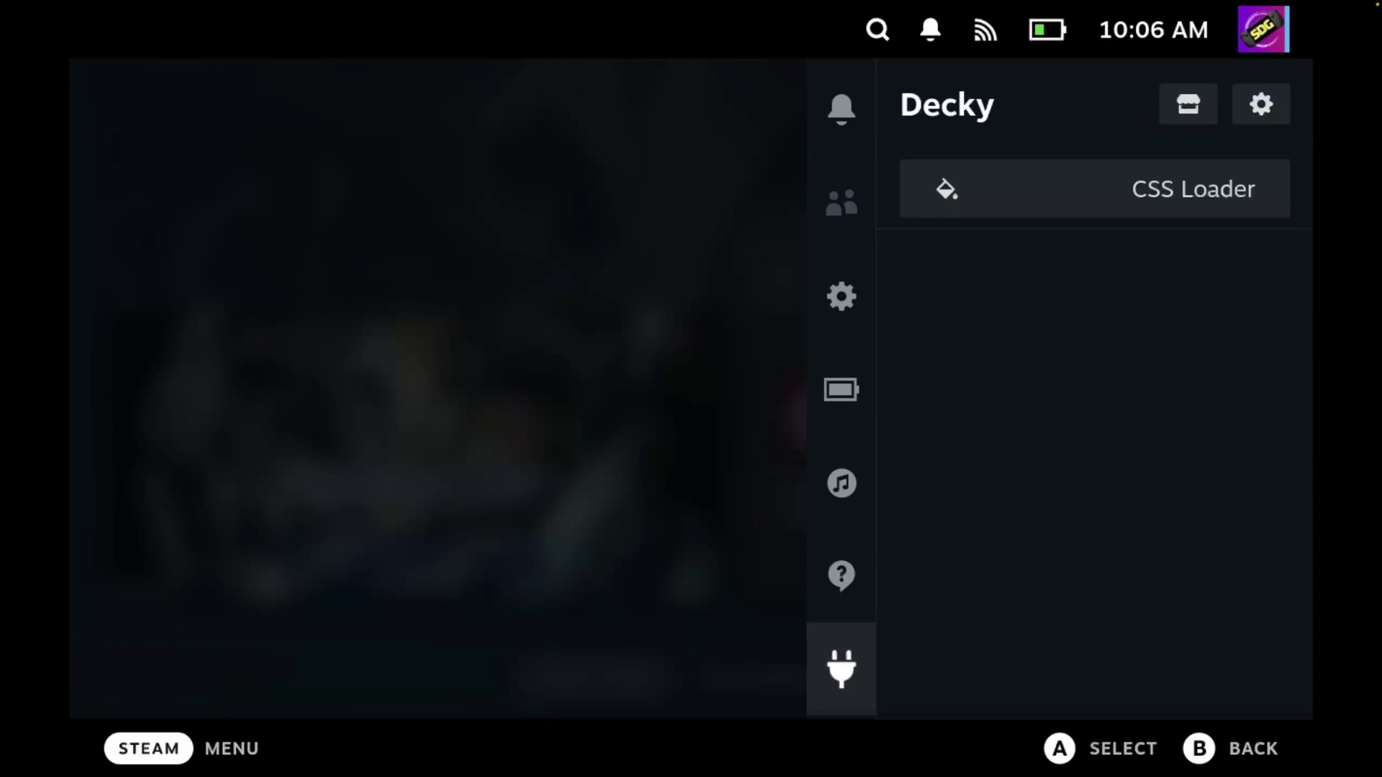
{"action": "key", "text": "Escape"}
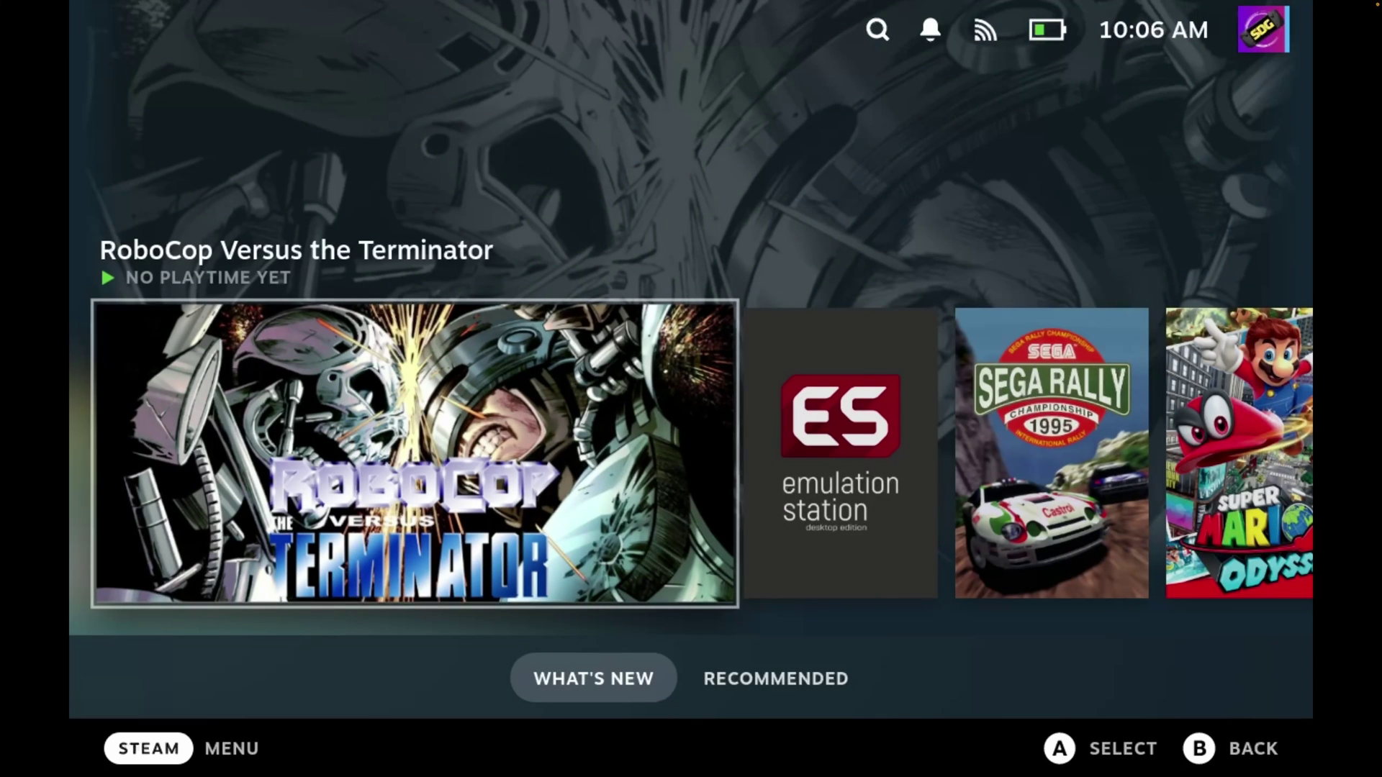
- Look through the Recent Games row as far as Super Mario Odyssey to examine the applied theme
{"action": "key", "text": "Right"}
{"action": "key", "text": "Right"}
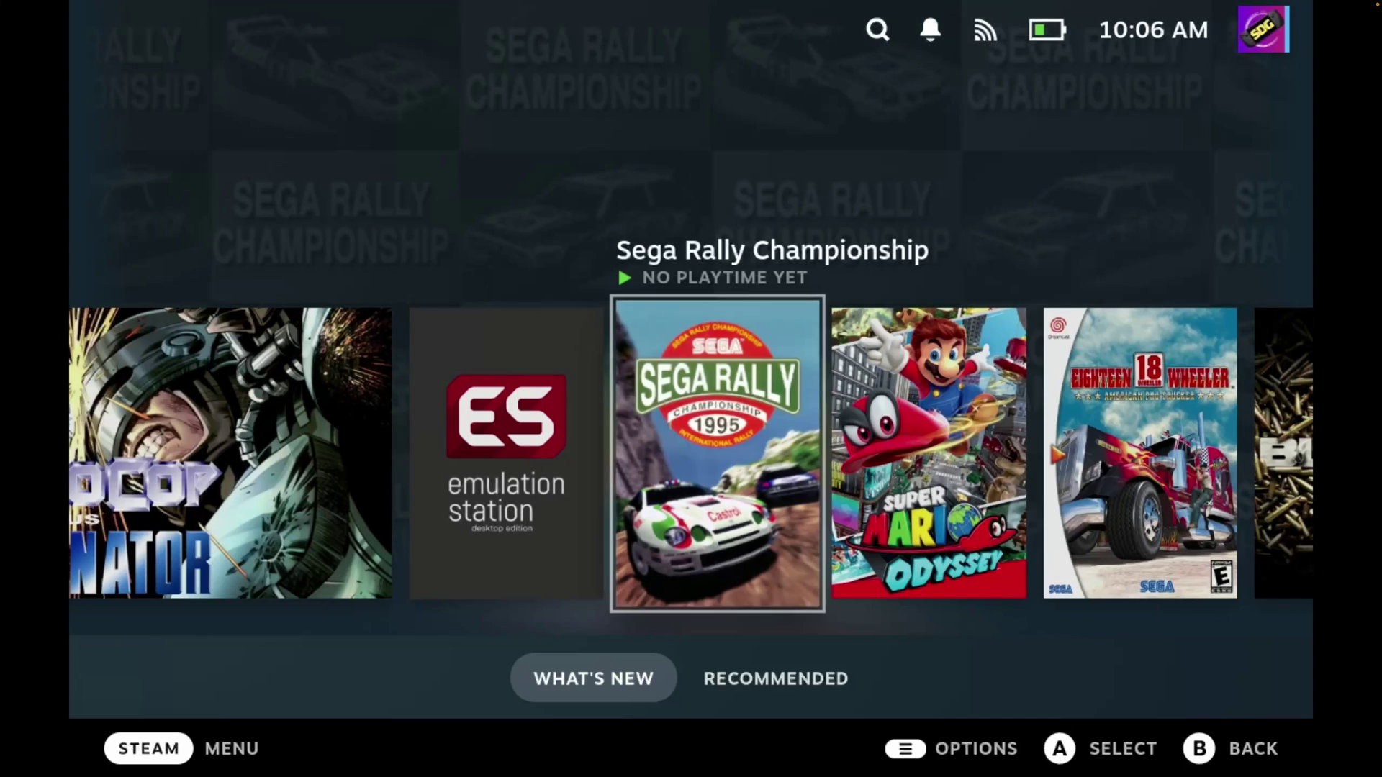
{"action": "key", "text": "Right"}
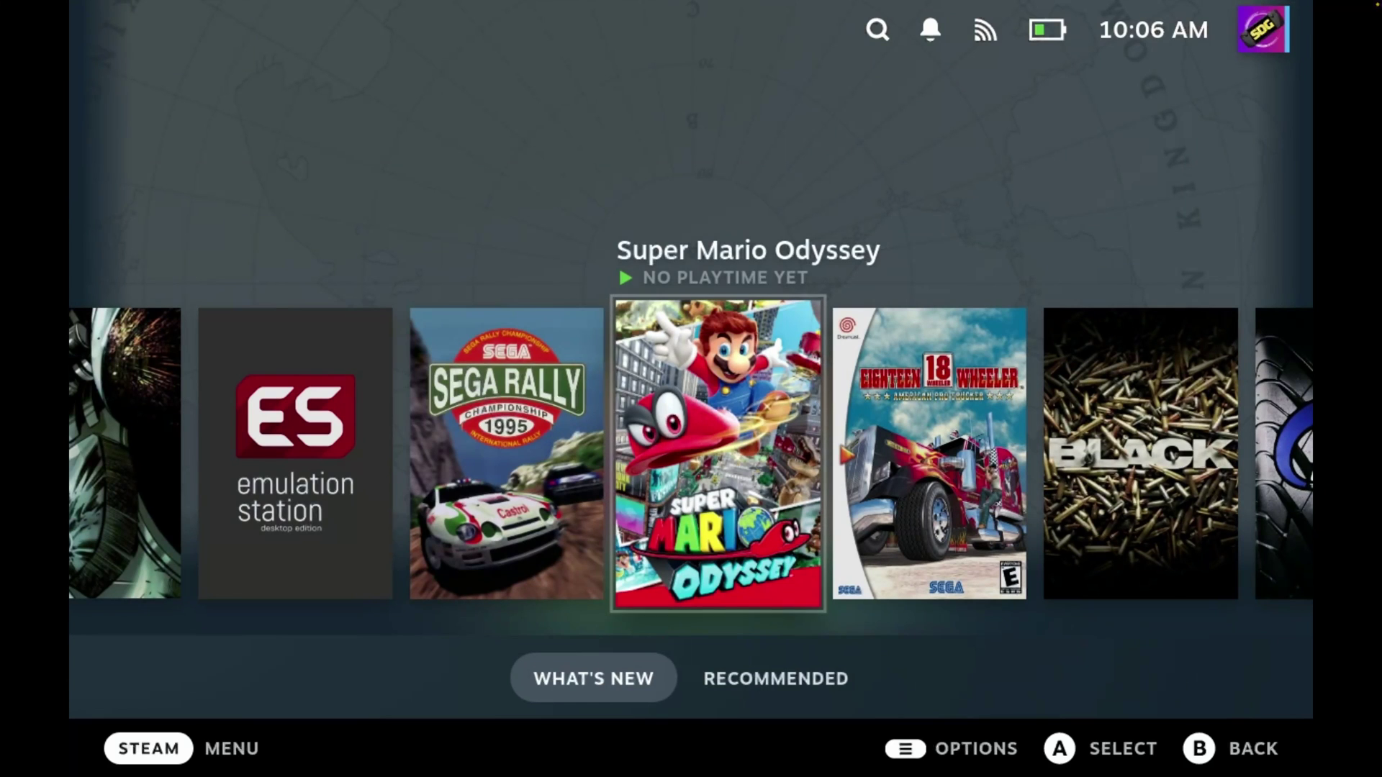
- Open the CSS Loader plugin from Decky and go back to its theme store
{"action": "key", "text": "ctrl+2"}
{"action": "key", "text": "Down"}
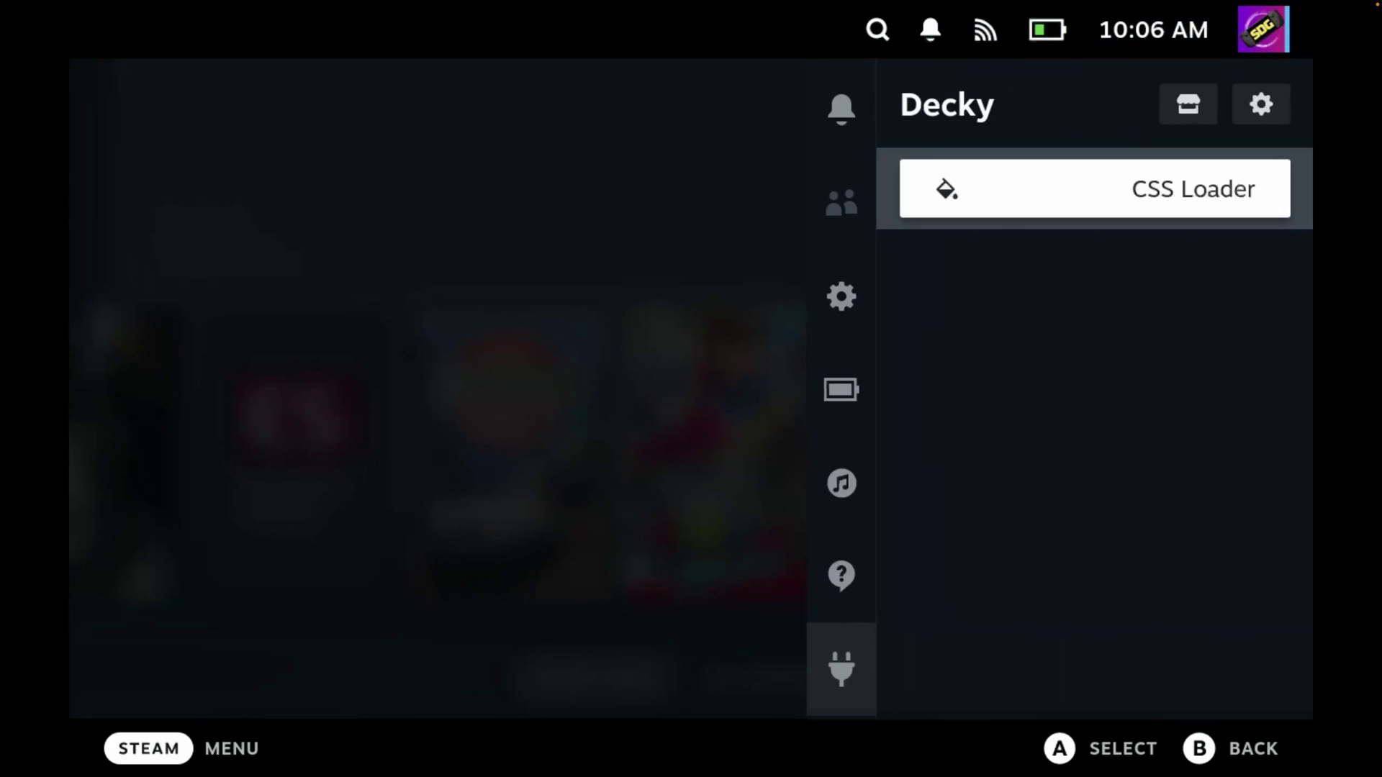
{"action": "key", "text": "Return"}
{"action": "key", "text": "Right"}
{"action": "key", "text": "Right"}
{"action": "key", "text": "Left"}
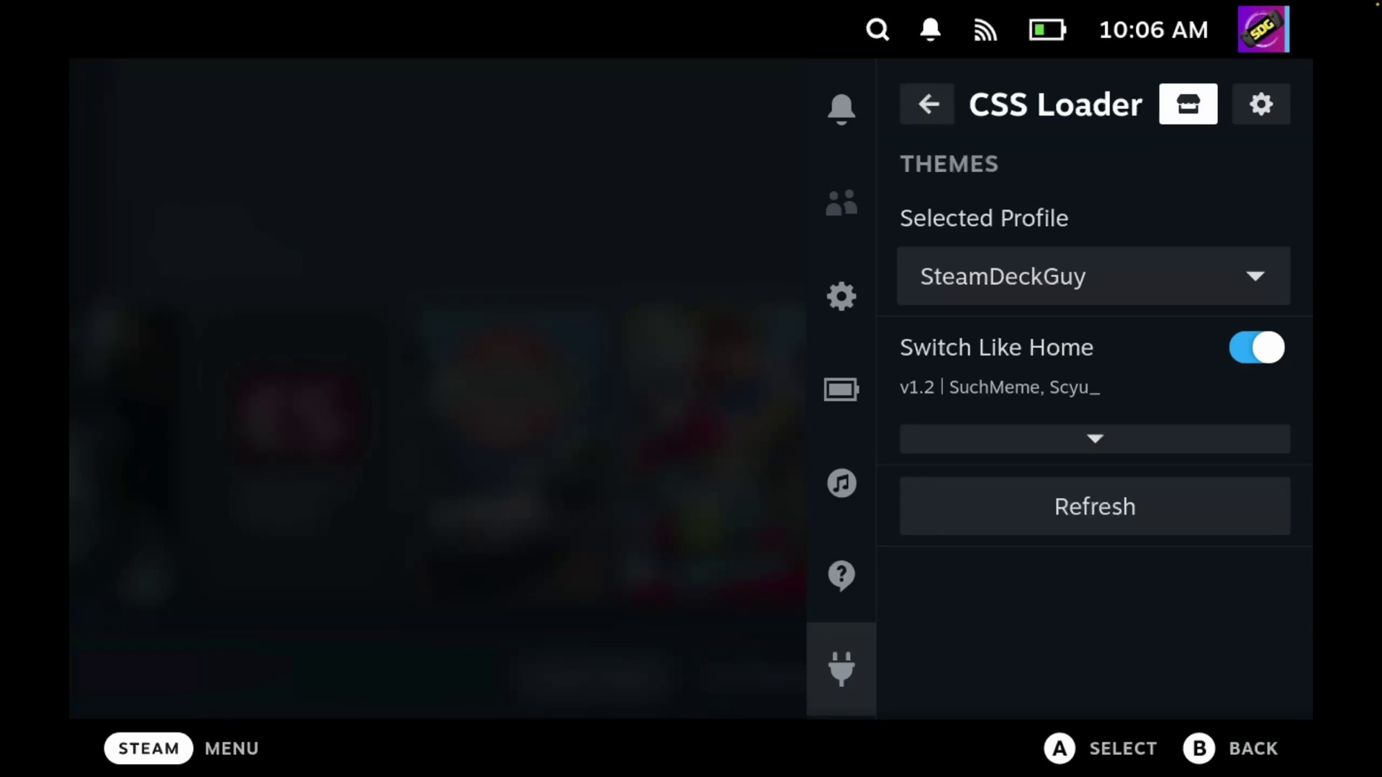
{"action": "key", "text": "Return"}
- Install version 1.5 of the Clean Gameview theme and leave its details page
{"action": "key", "text": "Down"}
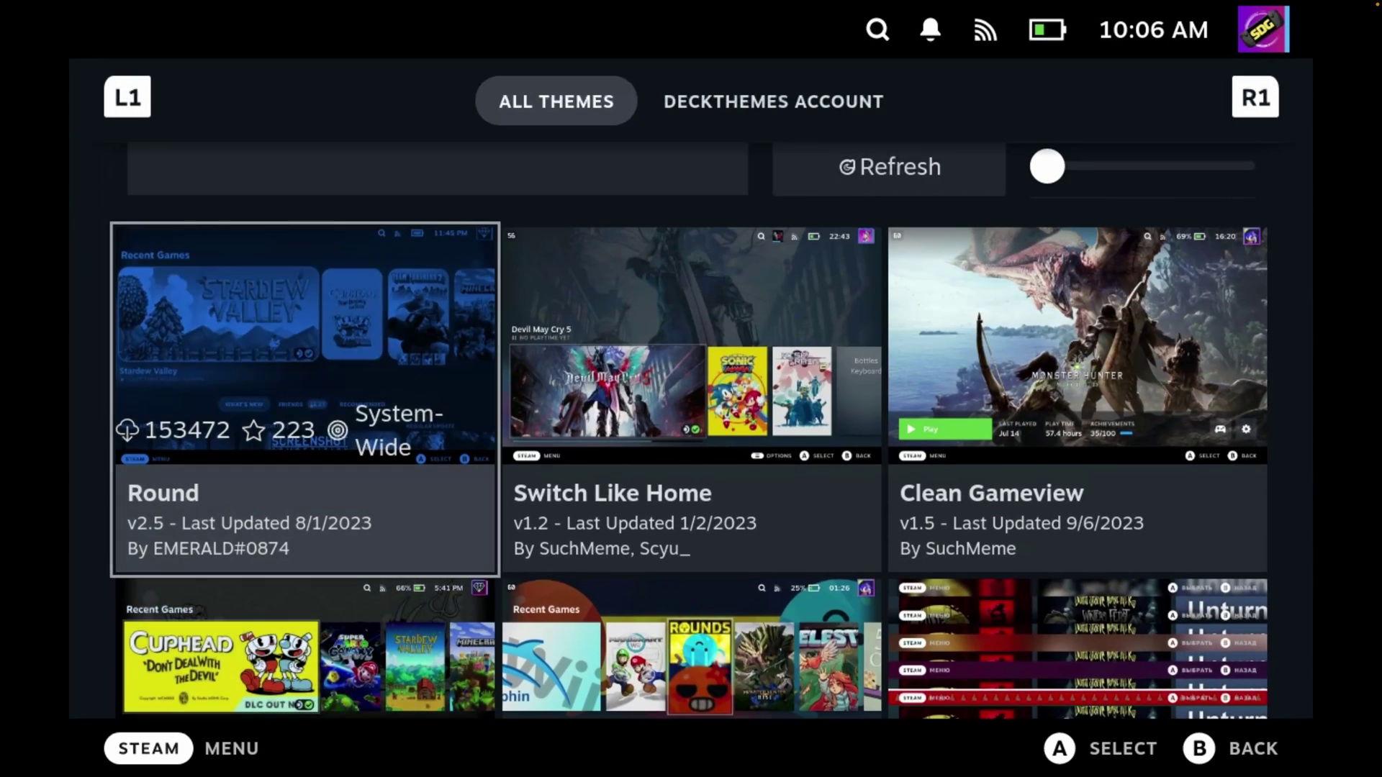
{"action": "key", "text": "Right"}
{"action": "key", "text": "Right"}
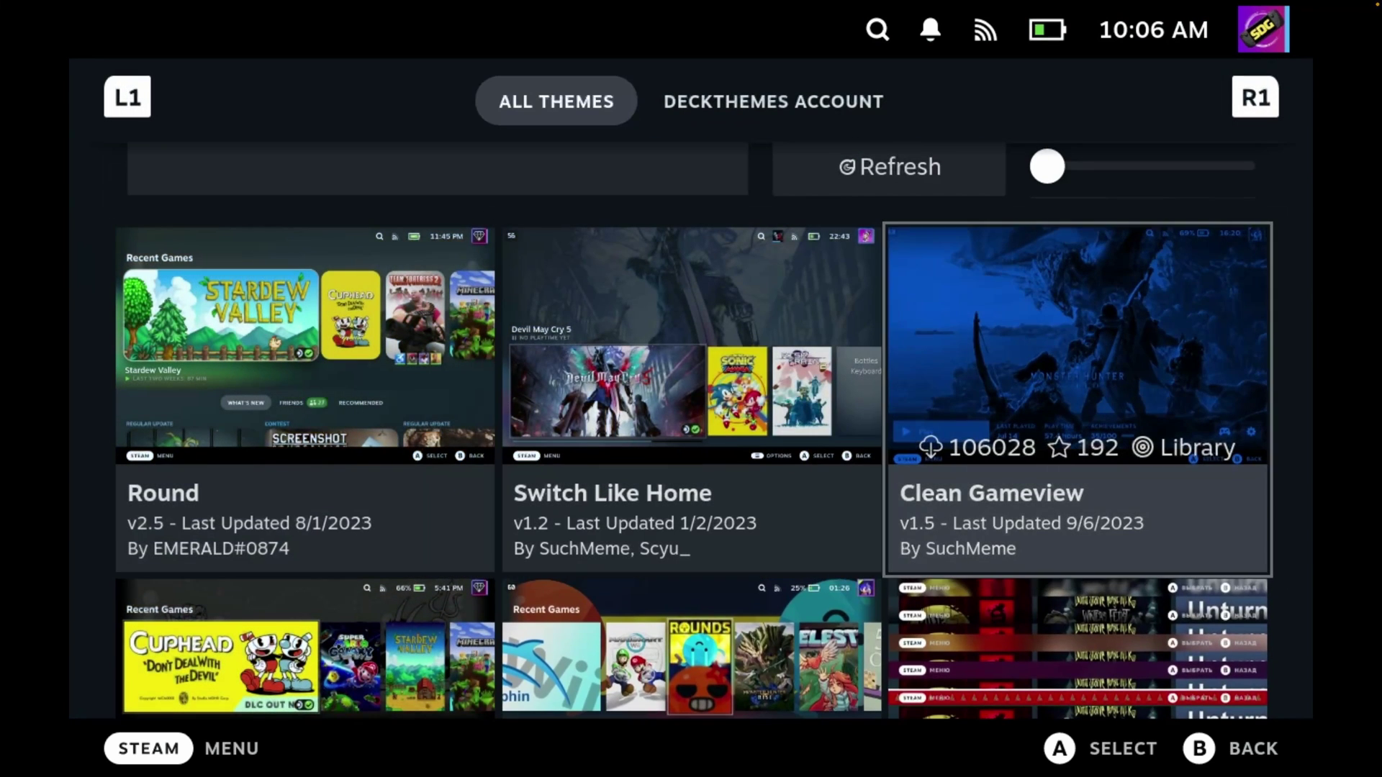
{"action": "key", "text": "Return"}
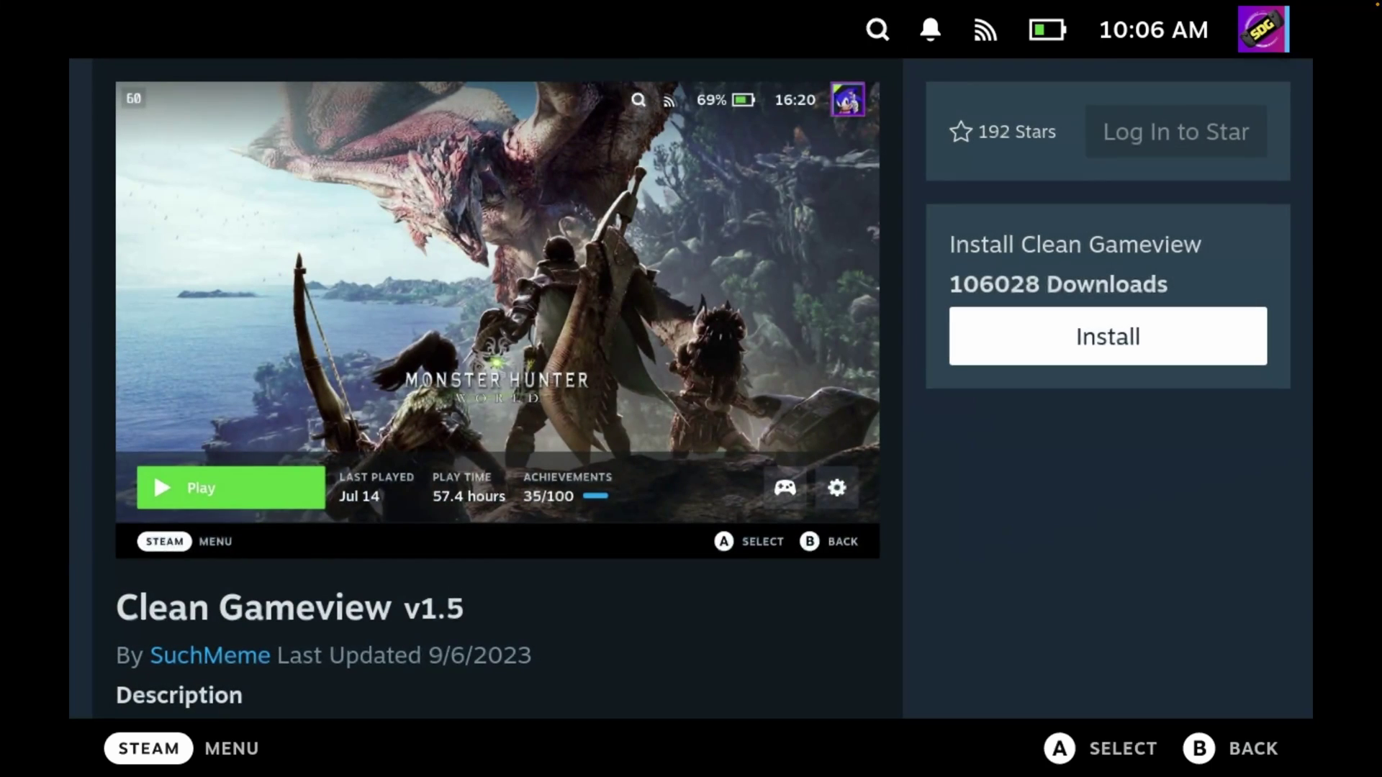
{"action": "key", "text": "Return"}
{"action": "key", "text": "Escape"}
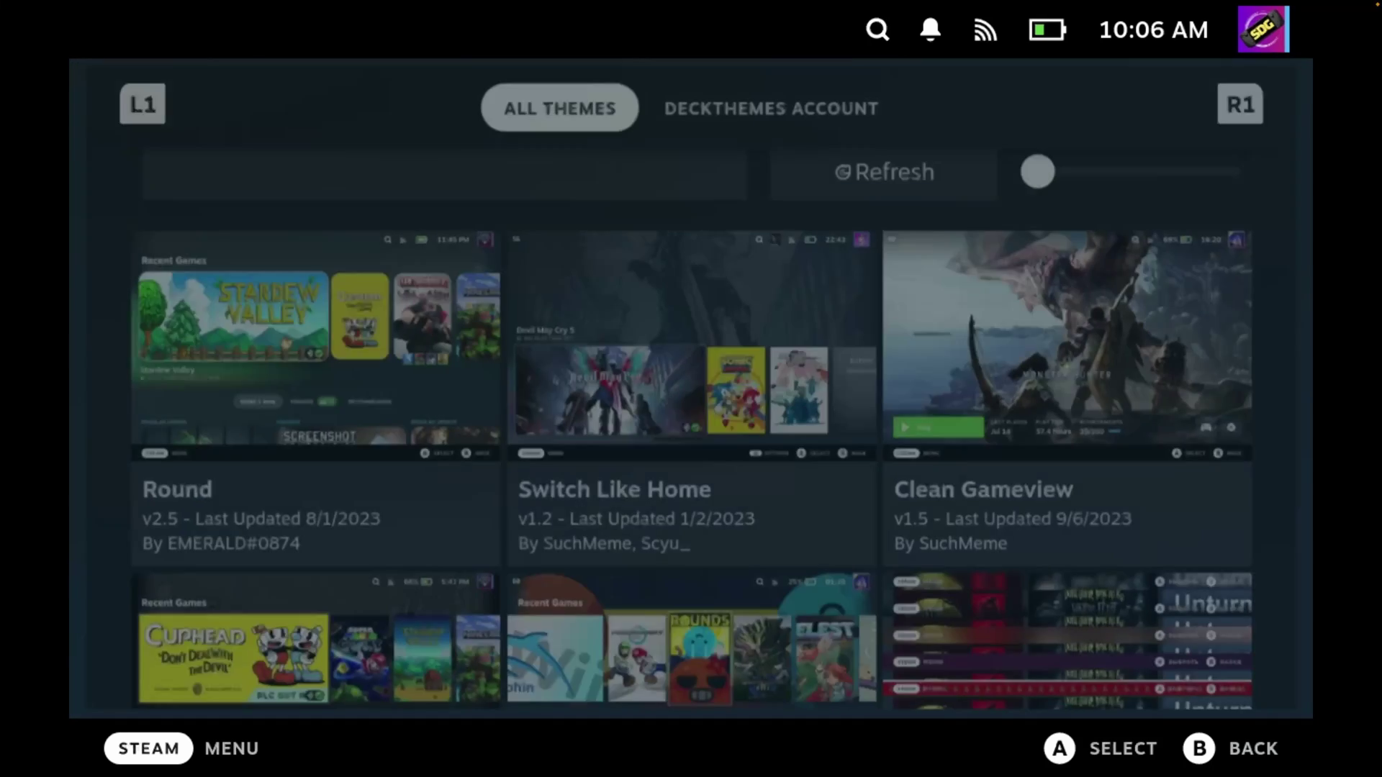
- Leave the theme store and enable the Clean Gameview theme in CSS Loader
{"action": "key", "text": "Escape"}
{"action": "key", "text": "ctrl+2"}
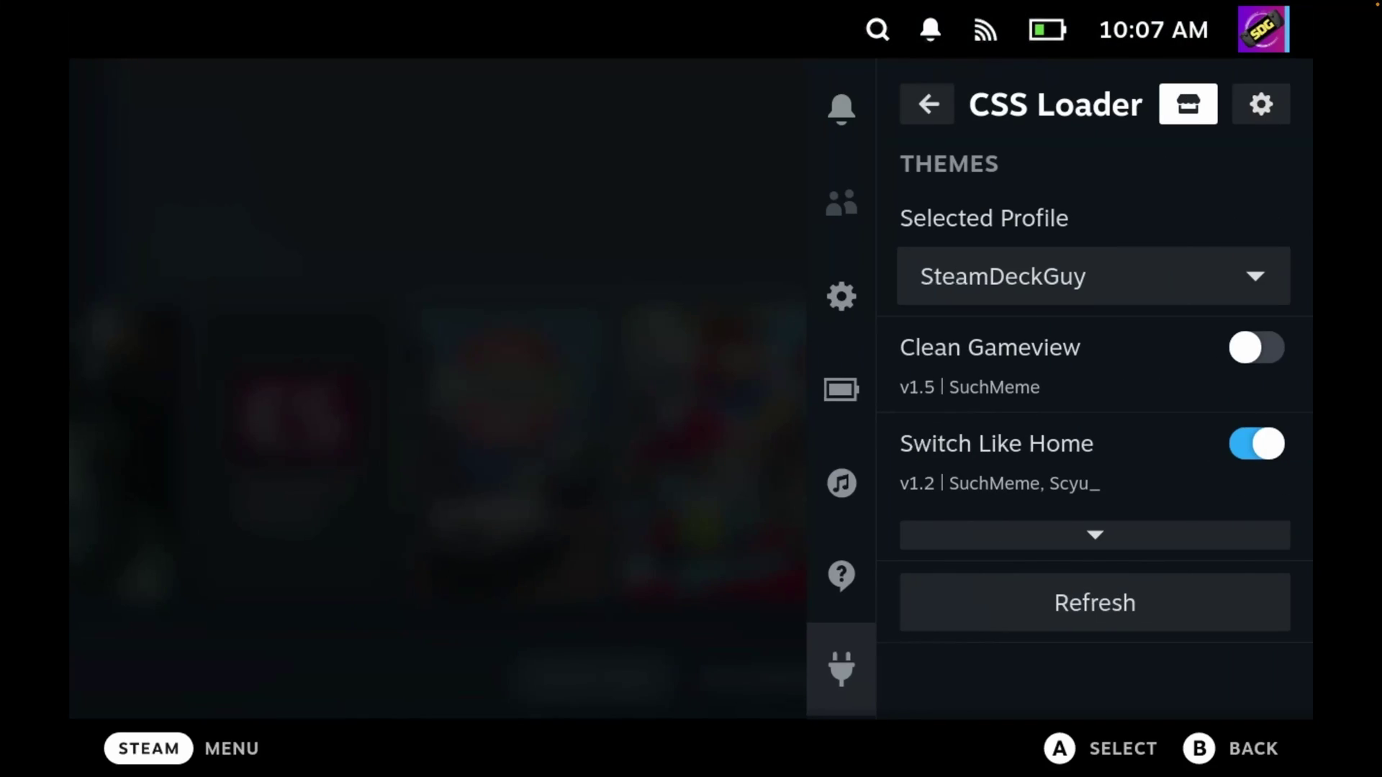
{"action": "key", "text": "Right"}
{"action": "key", "text": "Down"}
{"action": "key", "text": "Down"}
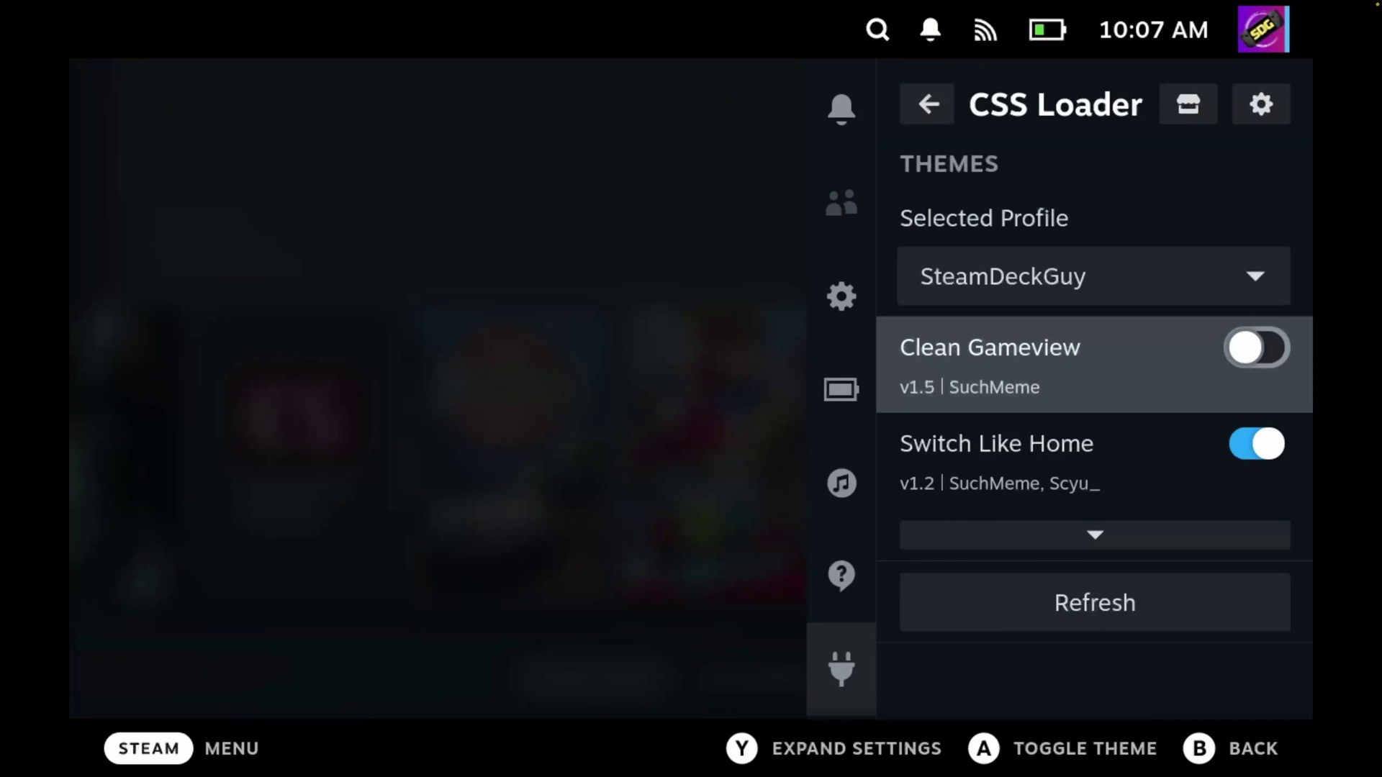
{"action": "key", "text": "Return"}
{"action": "key", "text": "Down"}
{"action": "key", "text": "Up"}
{"action": "key", "text": "Down"}
{"action": "key", "text": "Down"}
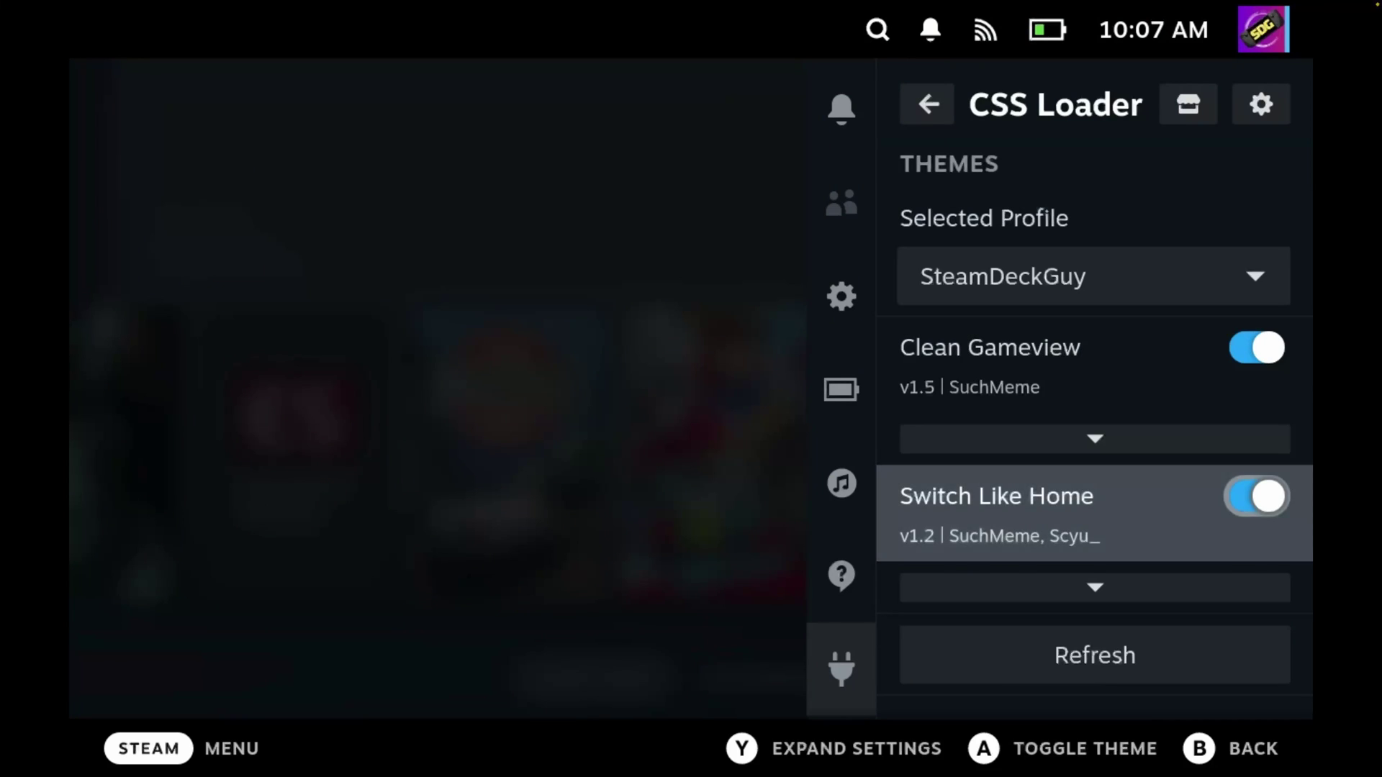
{"action": "key", "text": "Up"}
{"action": "key", "text": "Up"}
{"action": "key", "text": "Up"}
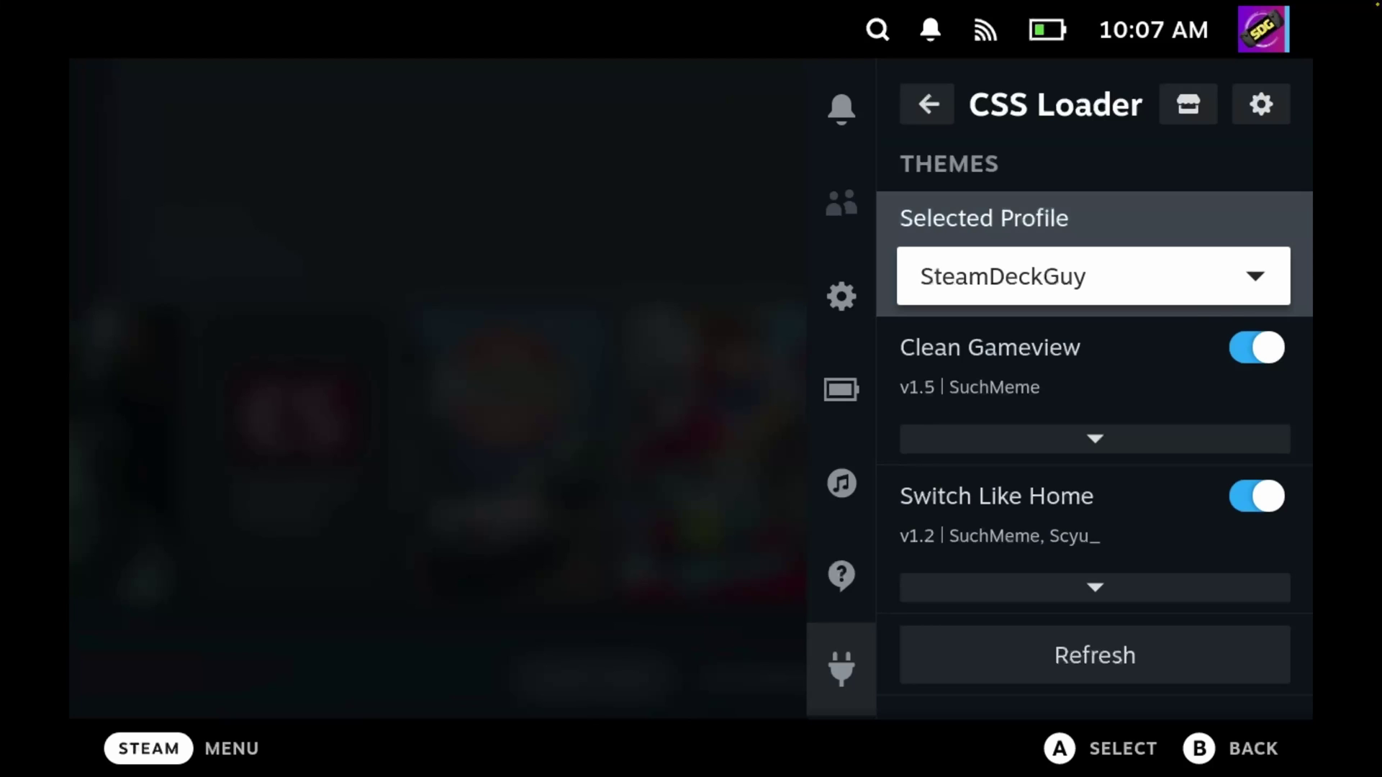
- Return to the home screen, view the Super Mario Odyssey game page in the new layout and leave it
{"action": "key", "text": "Escape"}
{"action": "key", "text": "Escape"}
{"action": "key", "text": "Escape"}
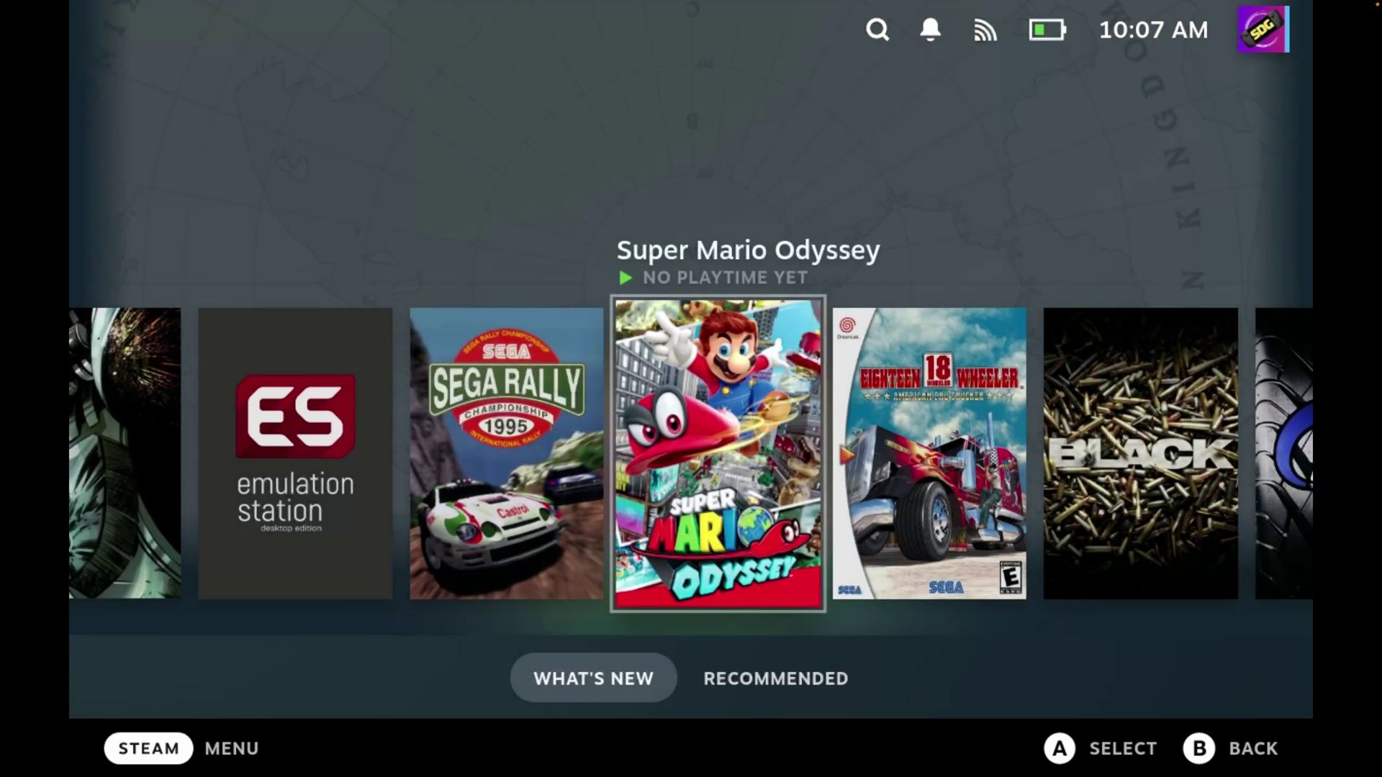
{"action": "key", "text": "Return"}
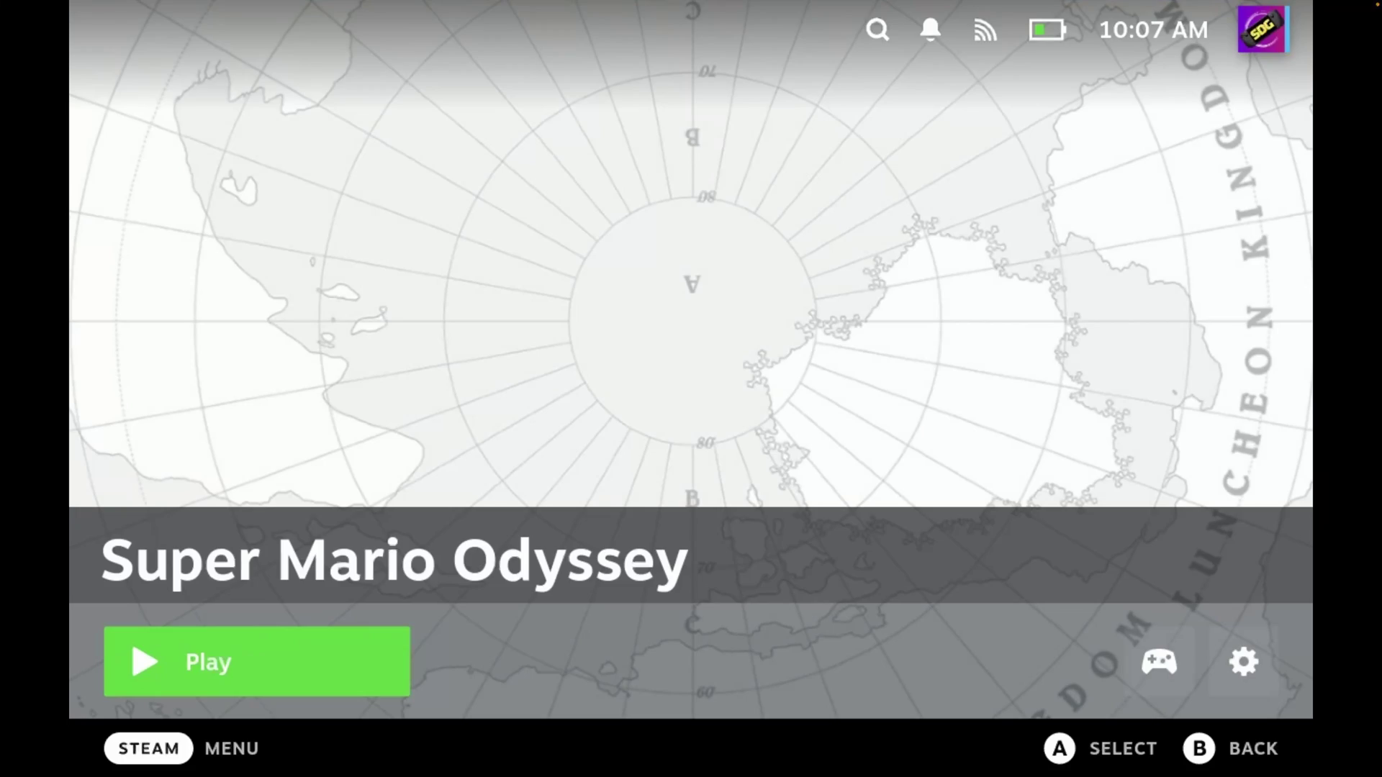
{"action": "key", "text": "Escape"}
- Browse further along the Recent Games row past Bayonetta 2 and open another game to examine its page
{"action": "key", "text": "Right"}
{"action": "key", "text": "Right"}
{"action": "key", "text": "Right"}
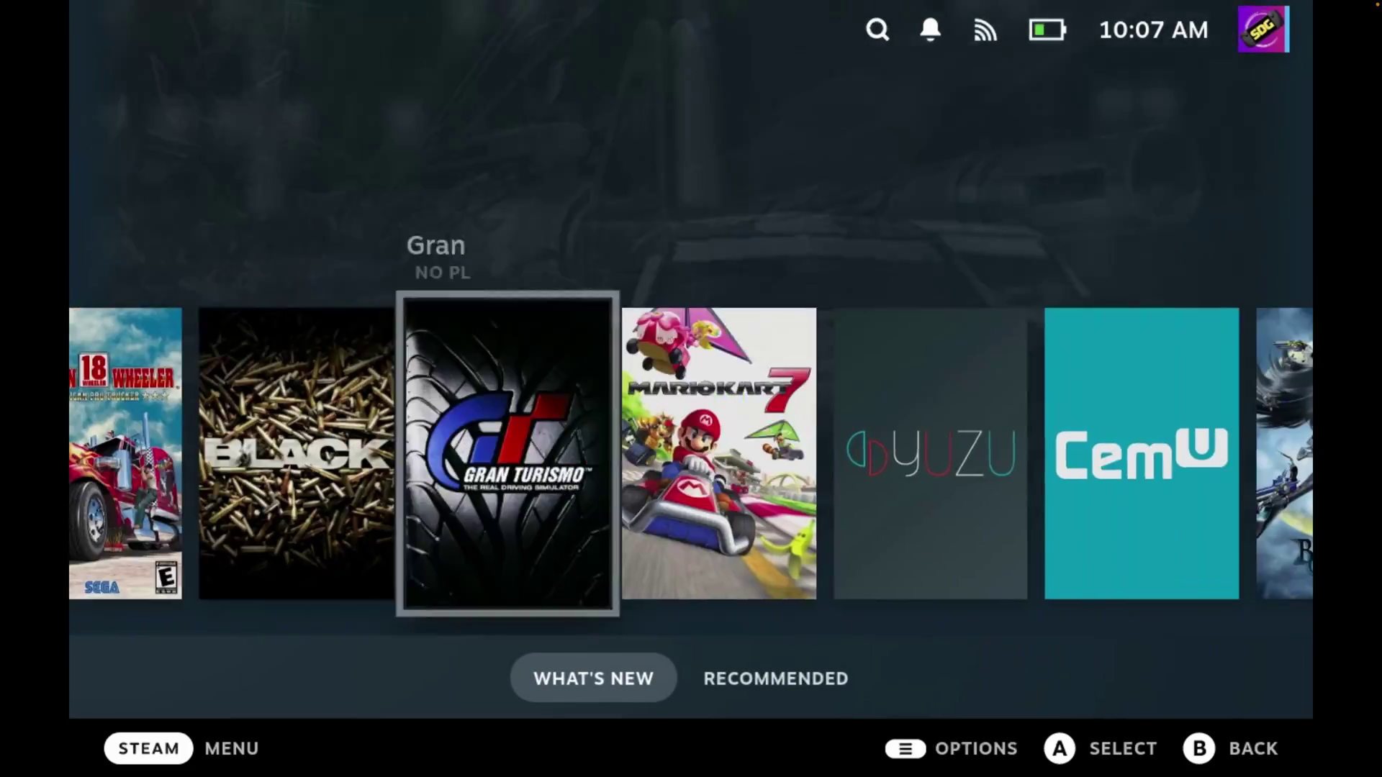
{"action": "key", "text": "Right"}
{"action": "key", "text": "Right"}
{"action": "key", "text": "Right"}
{"action": "key", "text": "Right"}
{"action": "key", "text": "Right"}
{"action": "key", "text": "Right"}
{"action": "key", "text": "Left"}
{"action": "key", "text": "Left"}
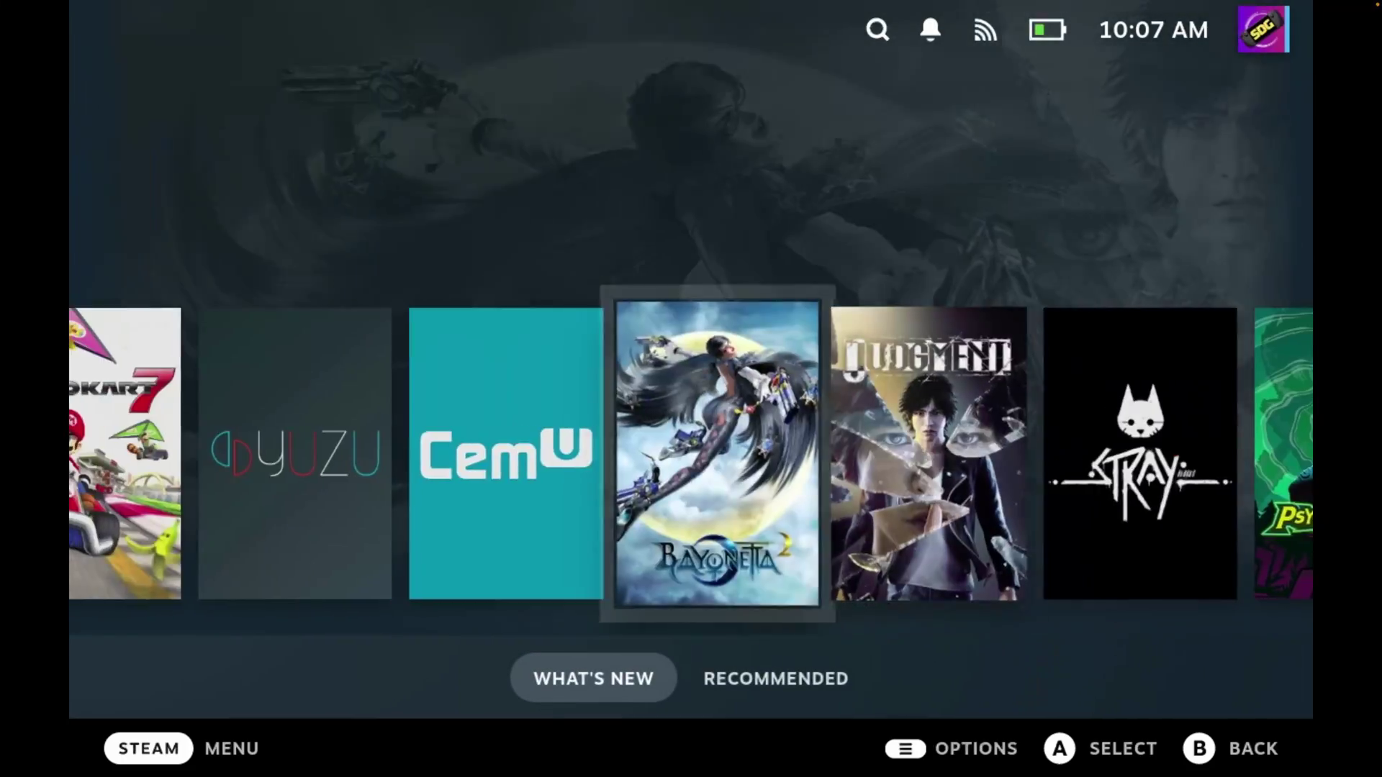
{"action": "key", "text": "Right"}
{"action": "key", "text": "Return"}
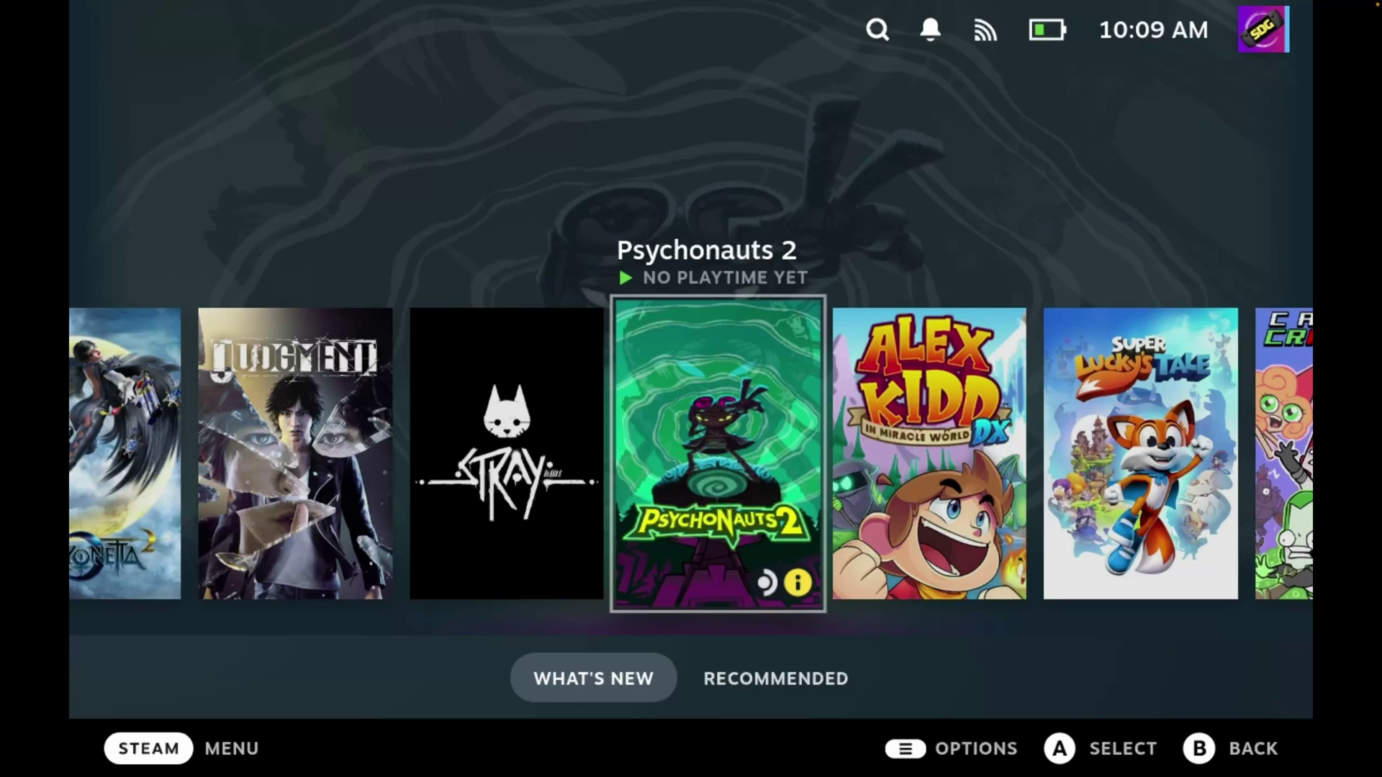
- Open the Decky plugin store from the quick access menu
{"action": "key", "text": "ctrl+2"}
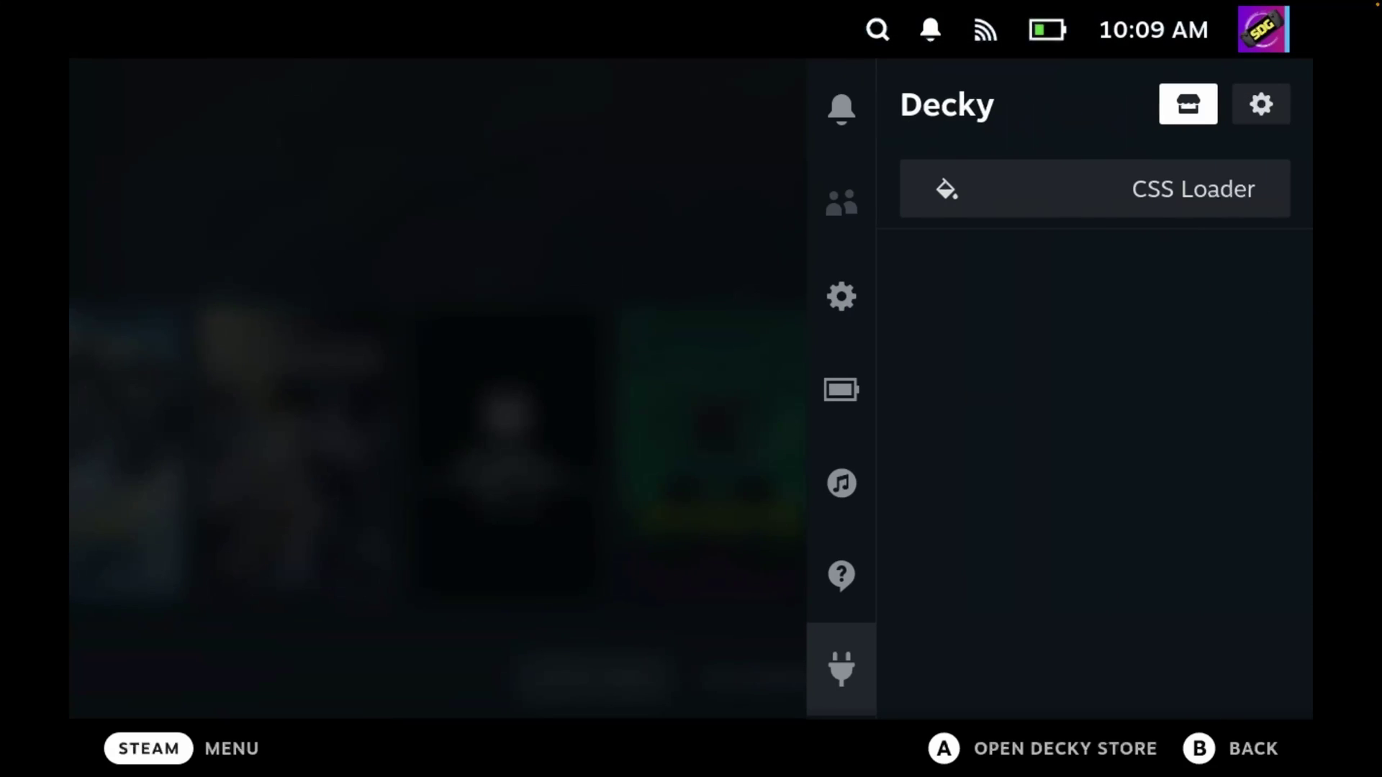
{"action": "key", "text": "Right"}
{"action": "key", "text": "Left"}
{"action": "key", "text": "Return"}
- Look through the first plugins in the alphabetical store list and return to the sort option above it
{"action": "key", "text": "Down"}
{"action": "key", "text": "Down"}
{"action": "key", "text": "Down"}
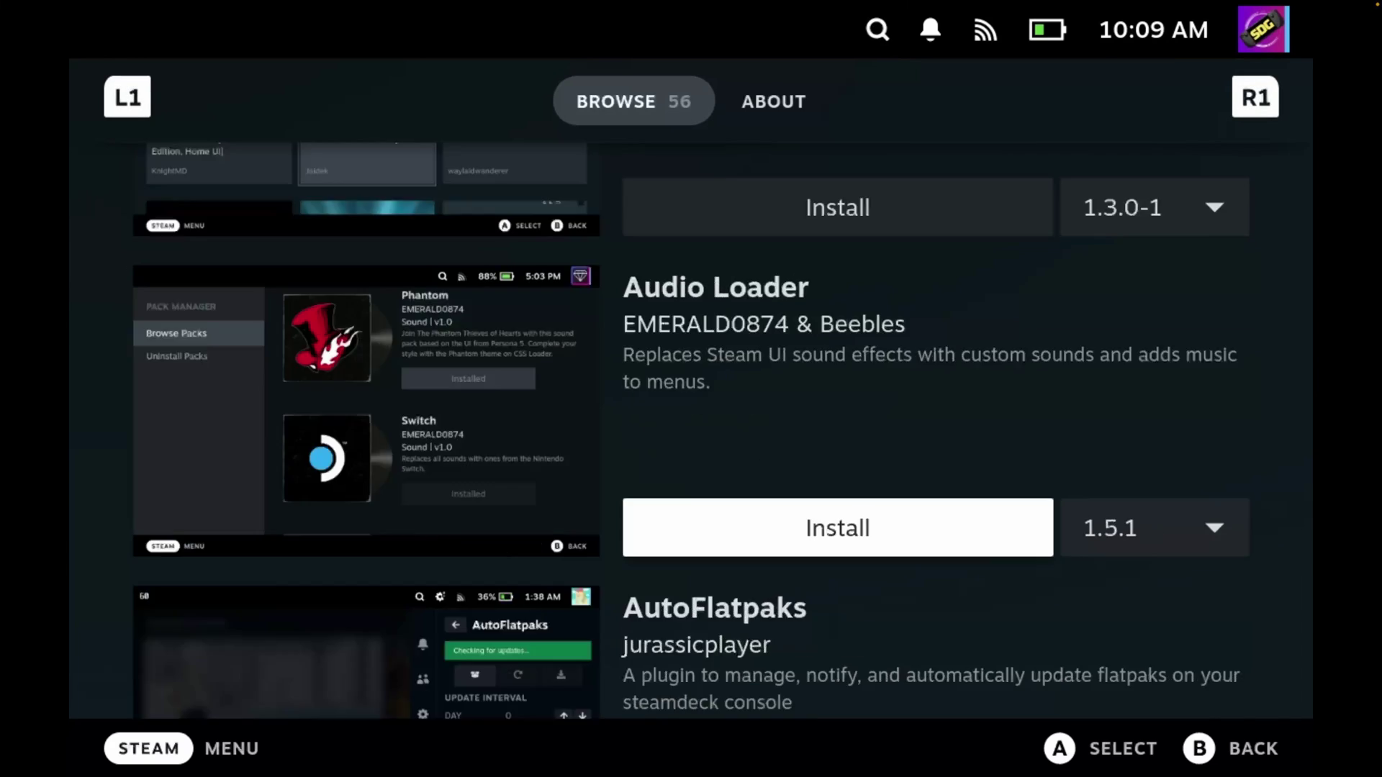
{"action": "key", "text": "Down"}
{"action": "key", "text": "Down"}
{"action": "key", "text": "Down"}
{"action": "key", "text": "Home"}
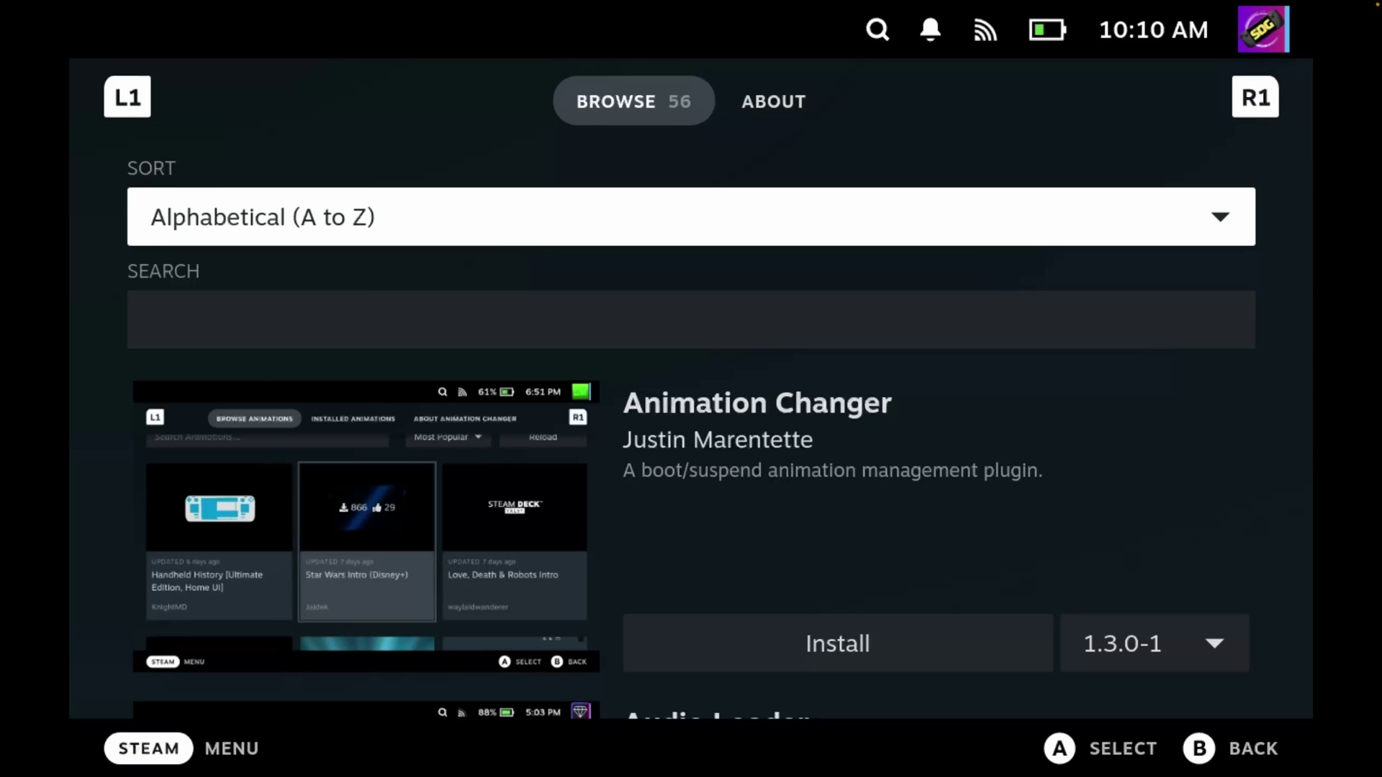